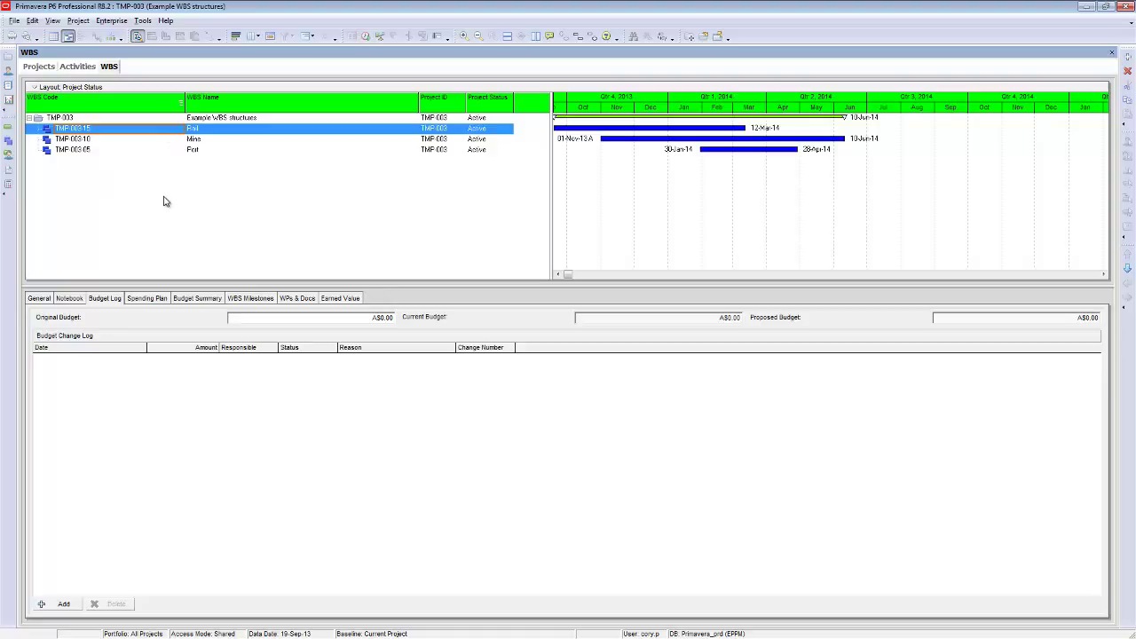
Switch to the Activities view and widen the activity table to expose the AD activity code columns beside the Gantt chart
left_click(81, 68)
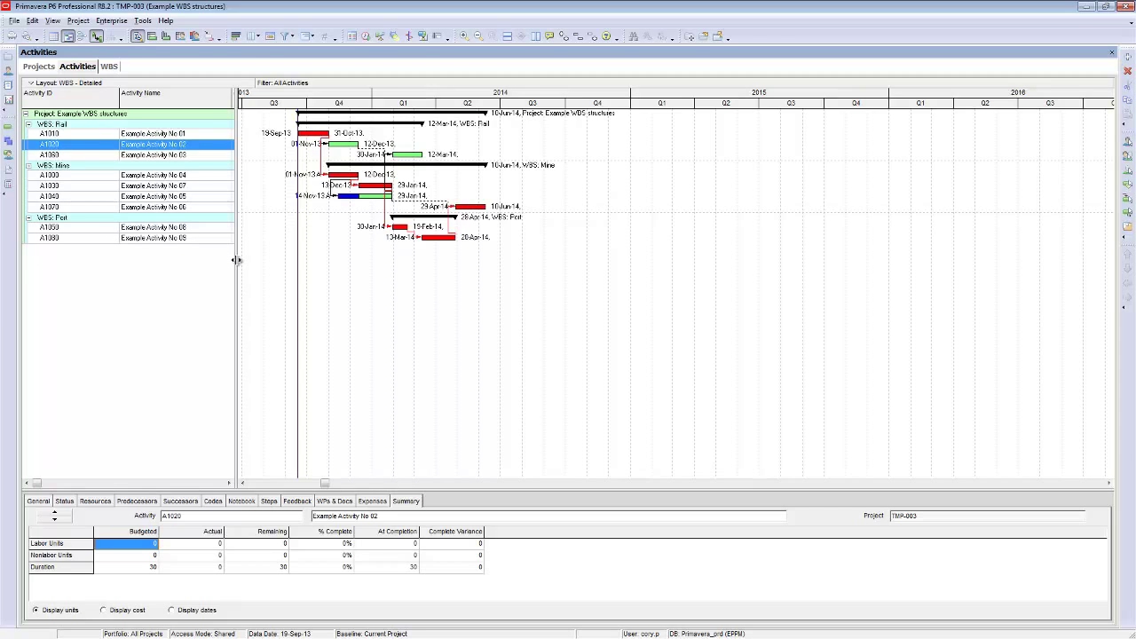
left_click_drag(237, 260, 235, 263)
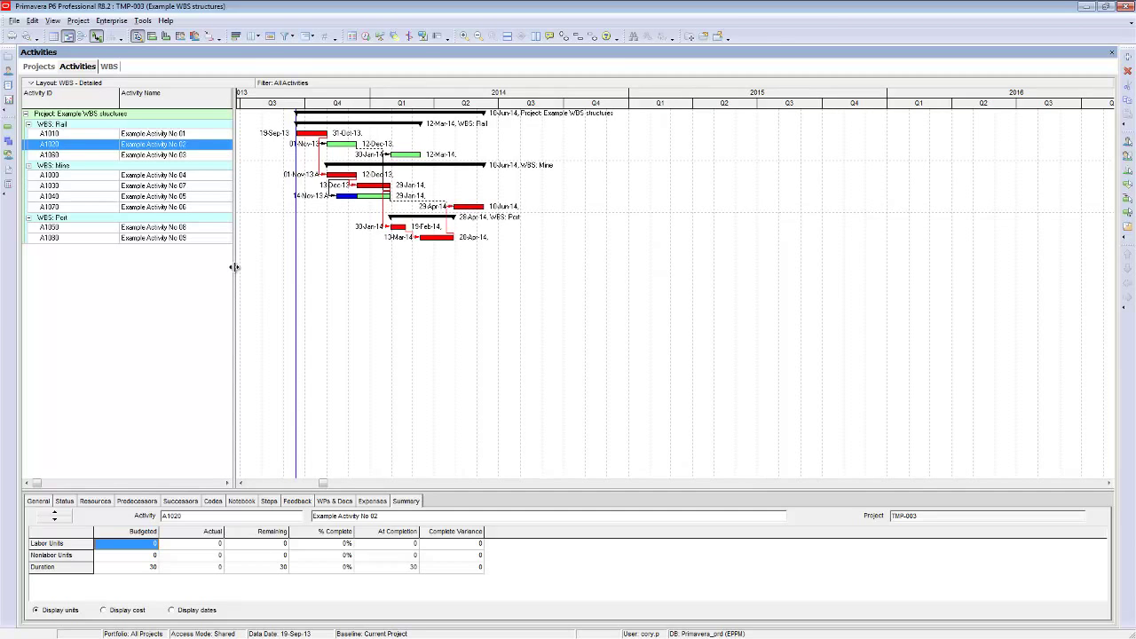
left_click_drag(234, 267, 607, 293)
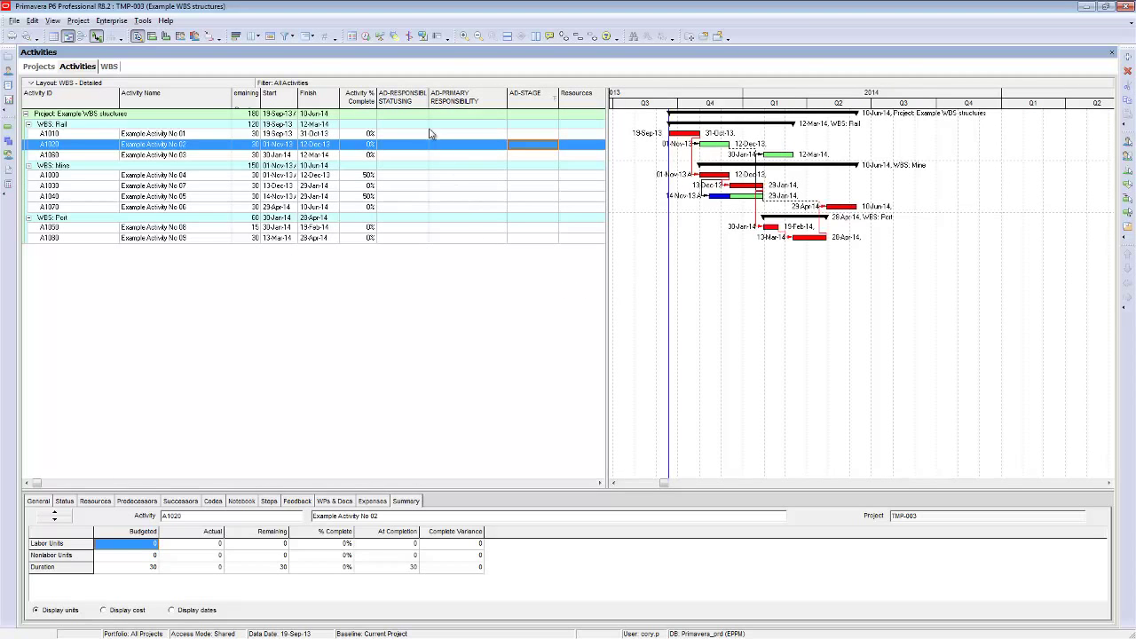
Open the enterprise activity code definitions
right_click(393, 103)
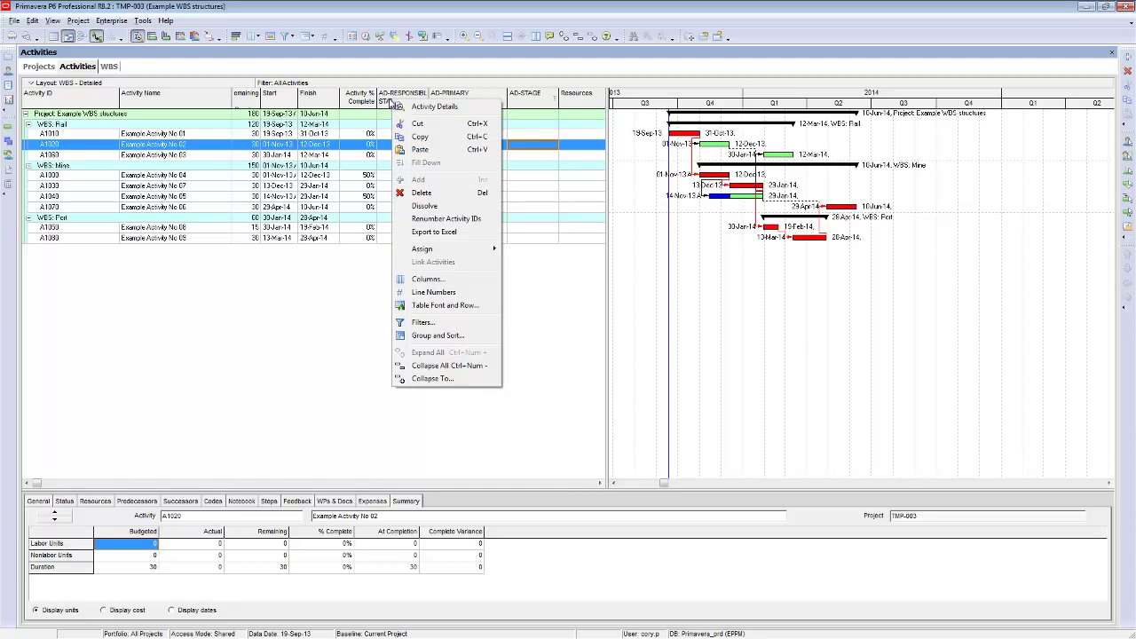
left_click(79, 20)
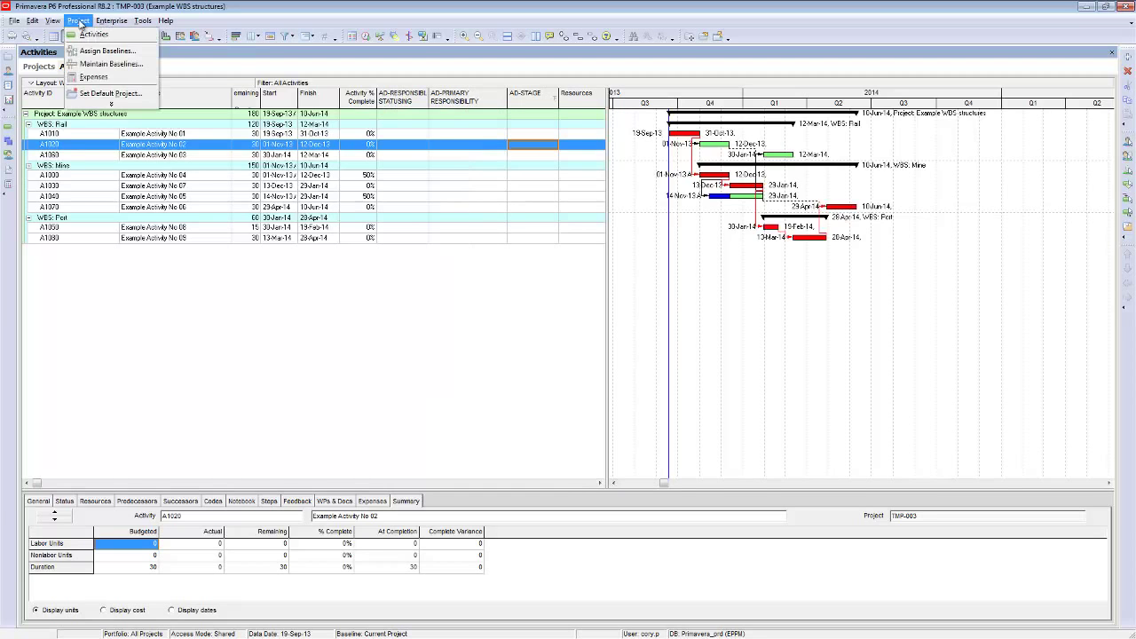
mouse_move(103, 24)
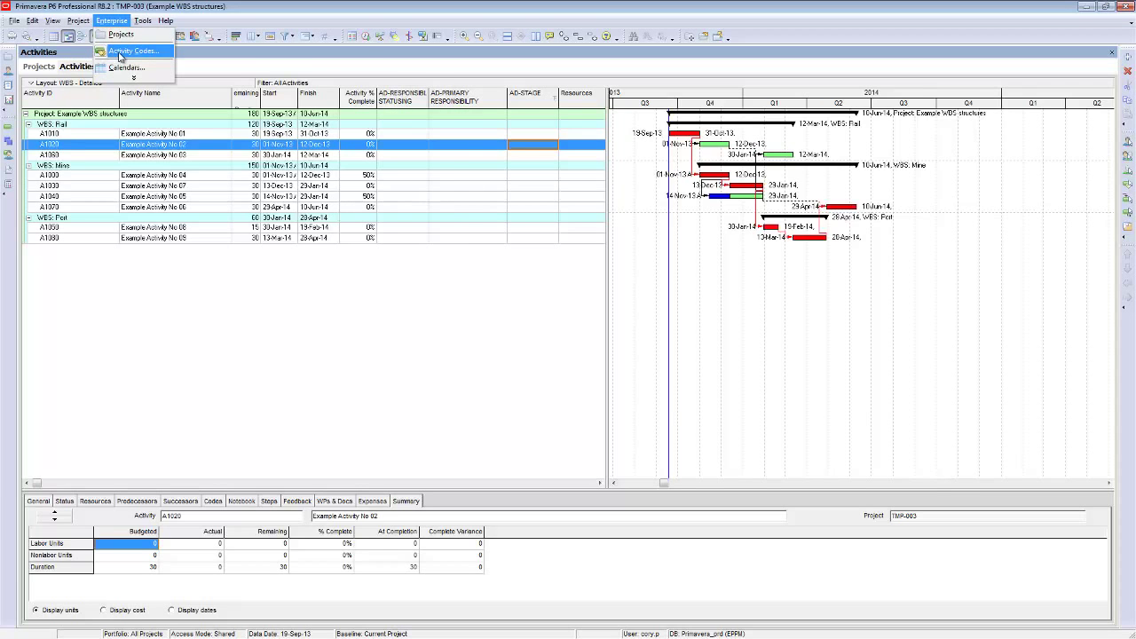
left_click(121, 52)
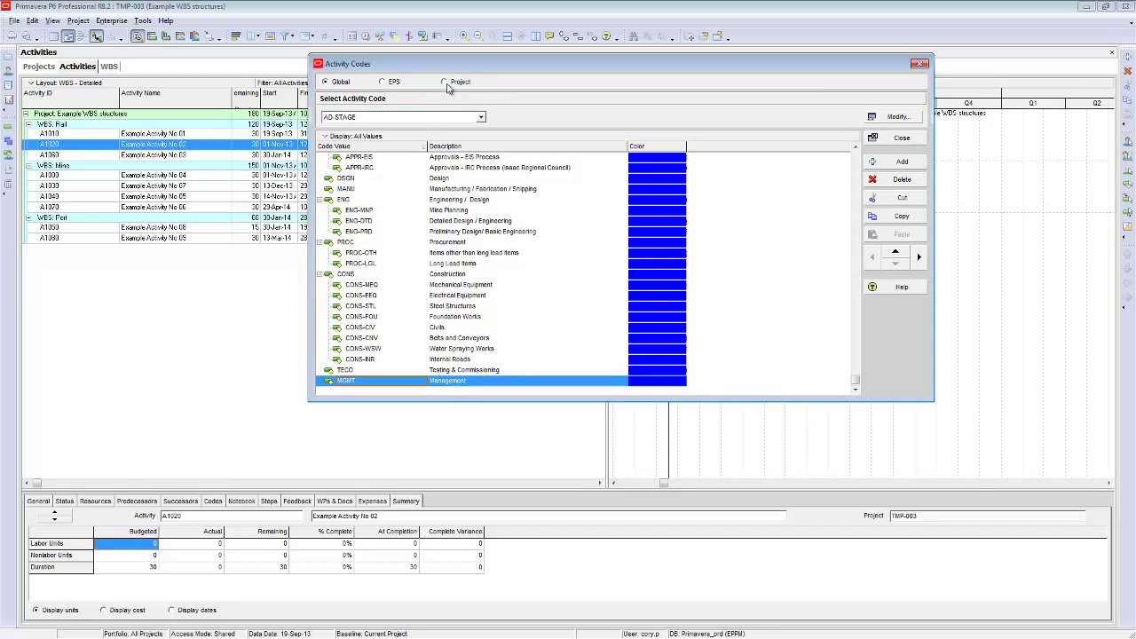
Collapse all AD-STAGE code values to their top level, starting from the Concept/Feasibility and Approvals groups
left_click_drag(855, 380, 857, 160)
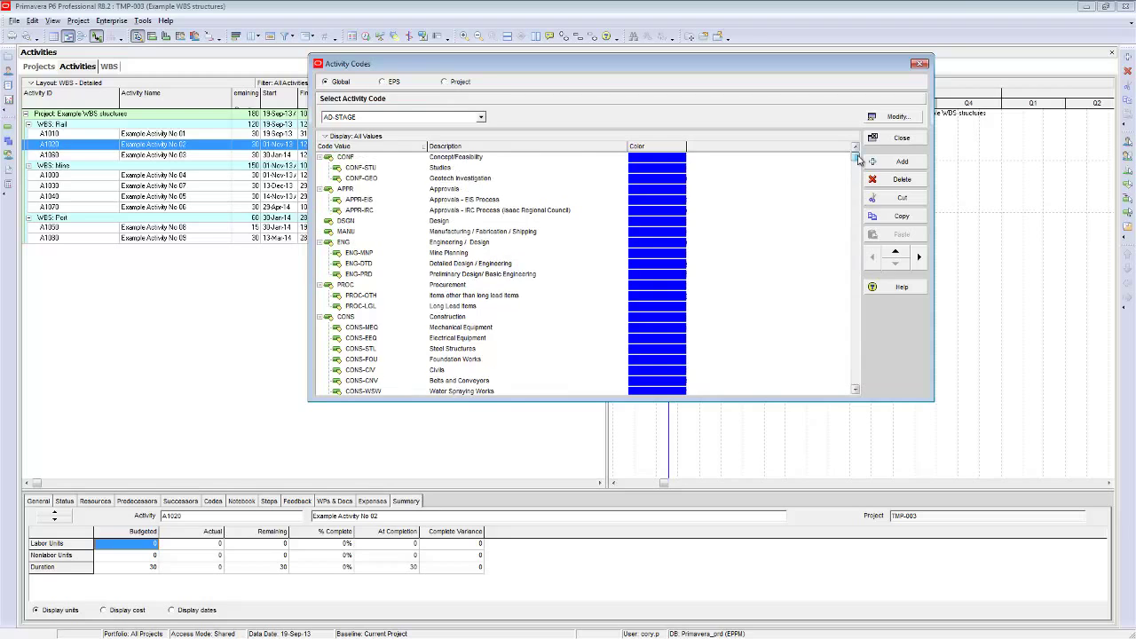
left_click(321, 158)
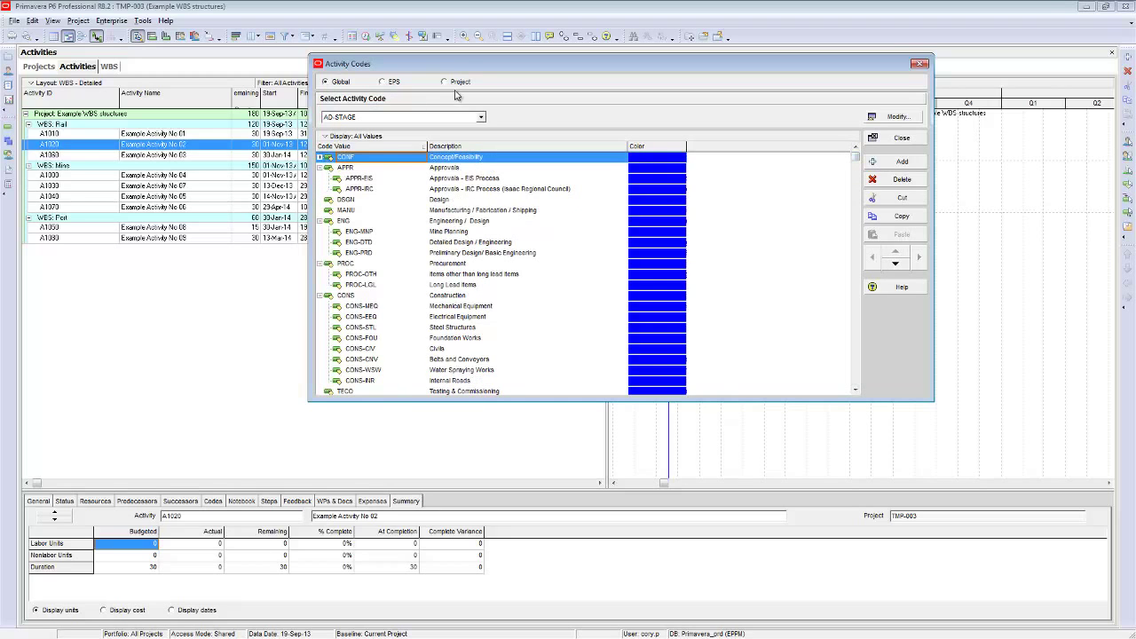
left_click(321, 168)
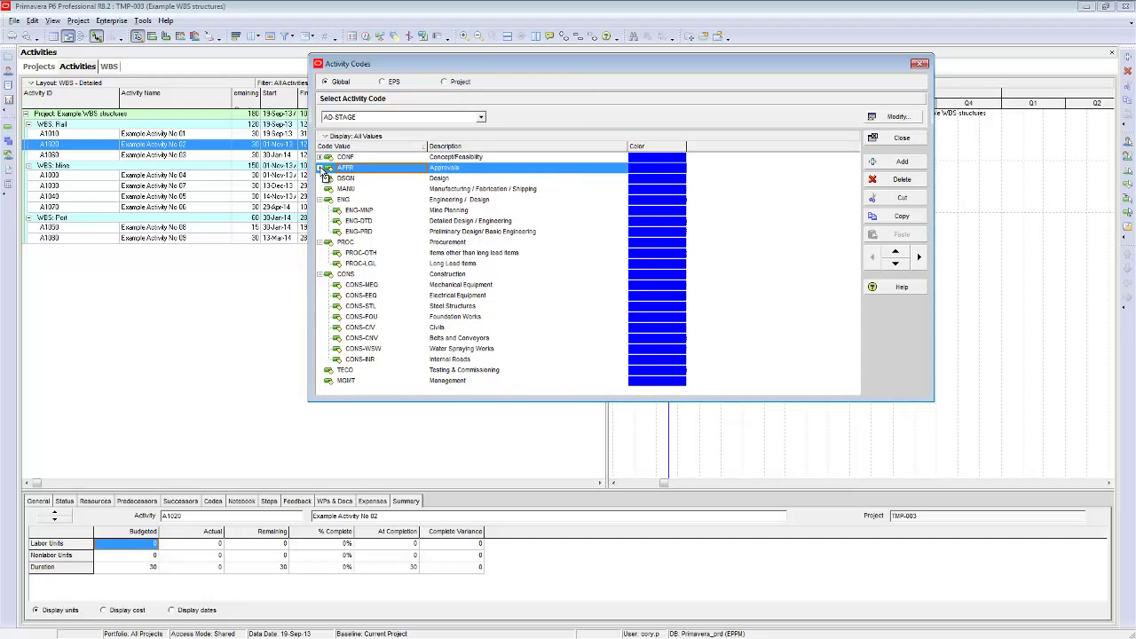
right_click(330, 170)
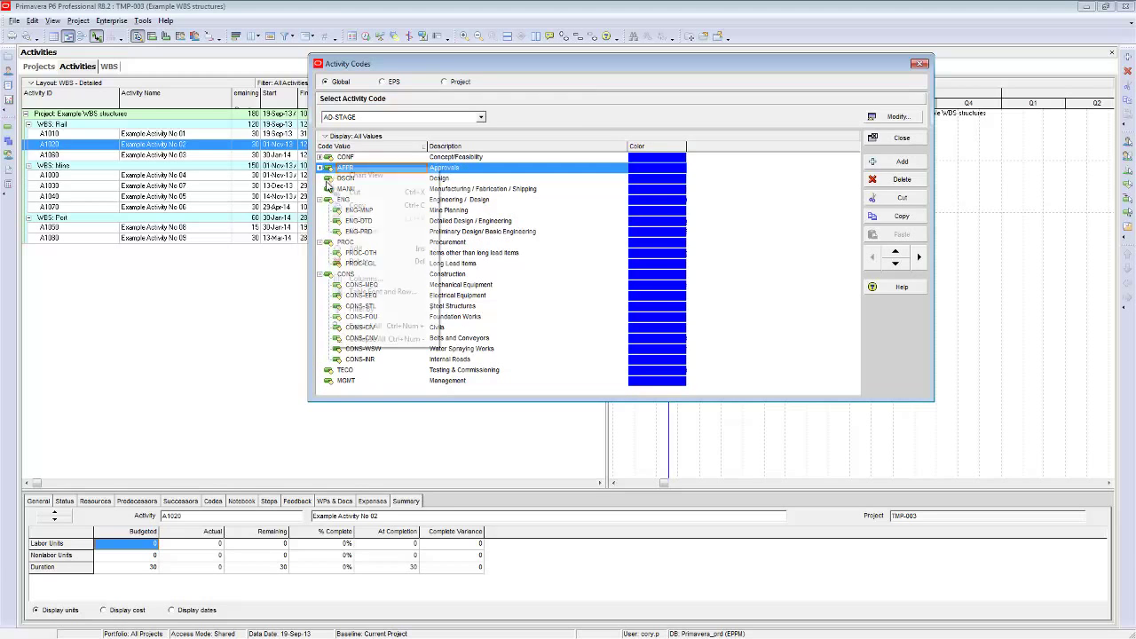
left_click(371, 339)
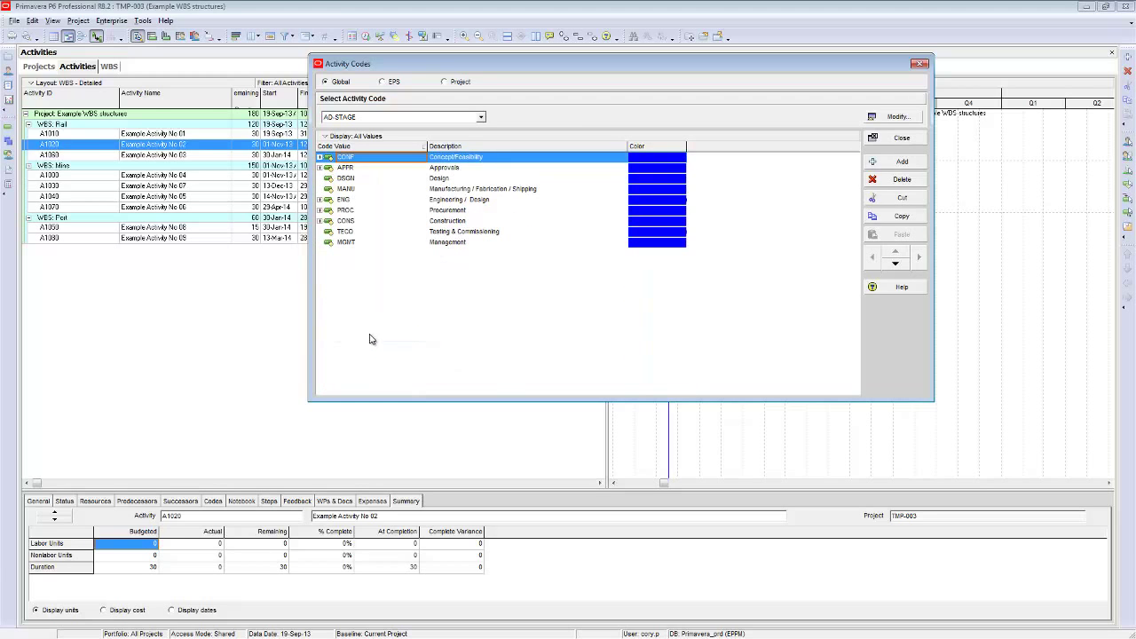
Look through the full list of available global activity codes, from AD-APPROVAL to AD-WATER
left_click(481, 118)
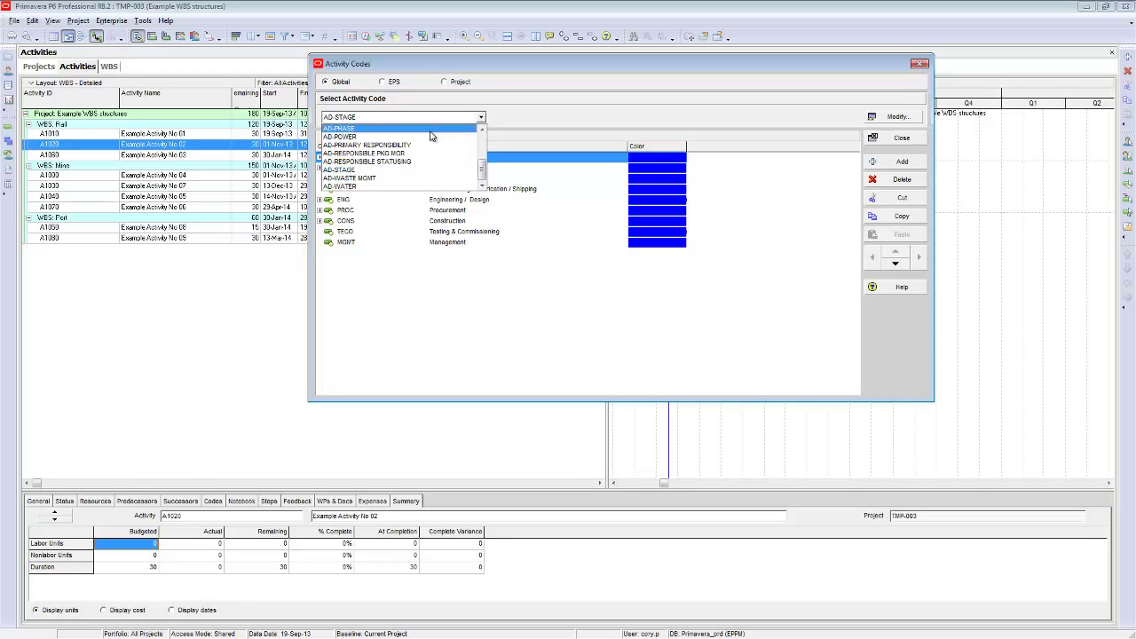
left_click_drag(485, 163, 414, 198)
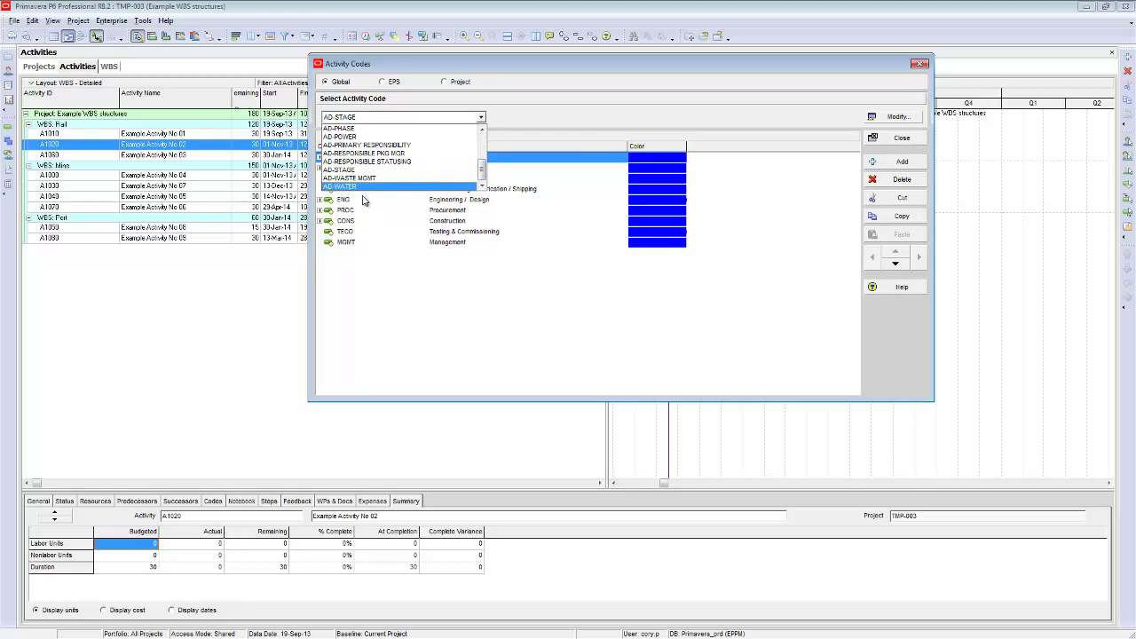
scroll(362, 189, "up", 1)
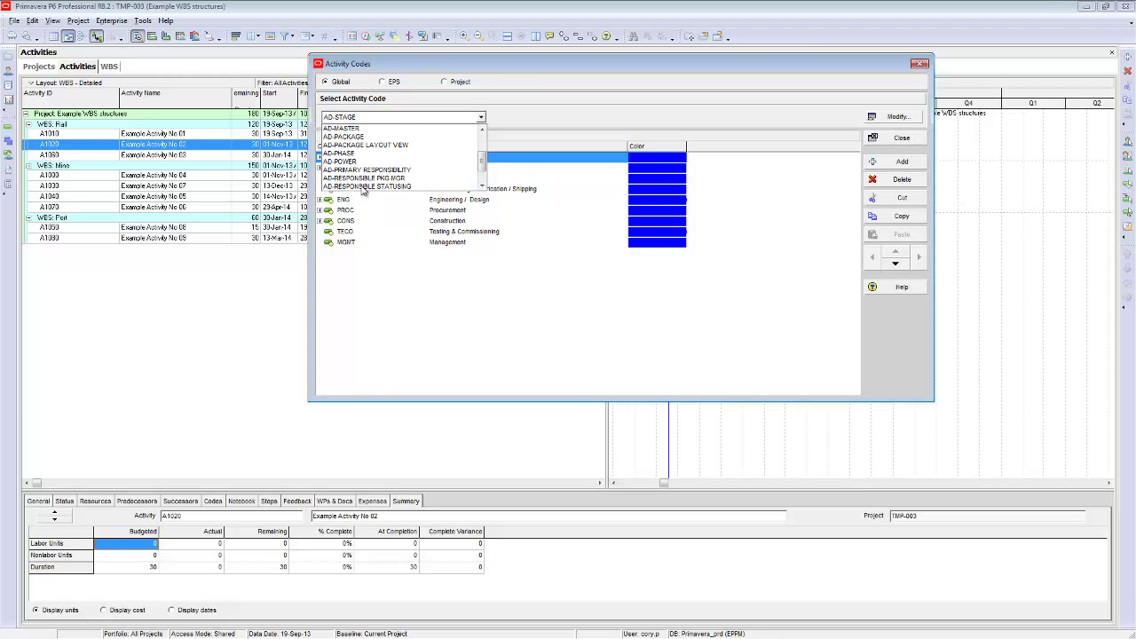
scroll(362, 182, "up", 2)
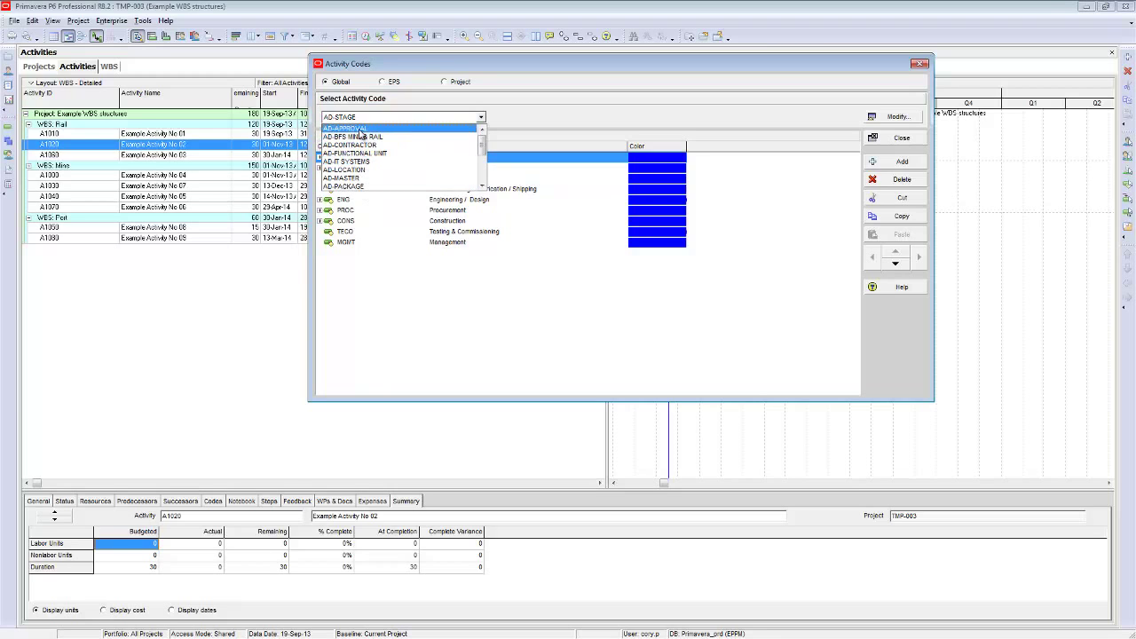
scroll(364, 182, "down", 3)
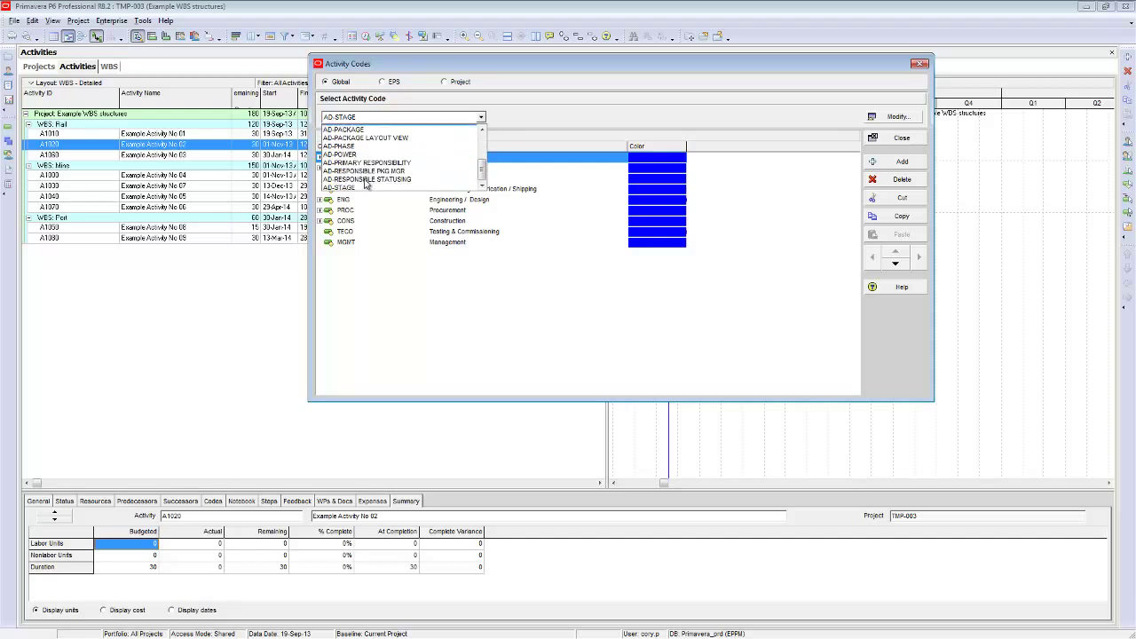
scroll(365, 183, "down", 1)
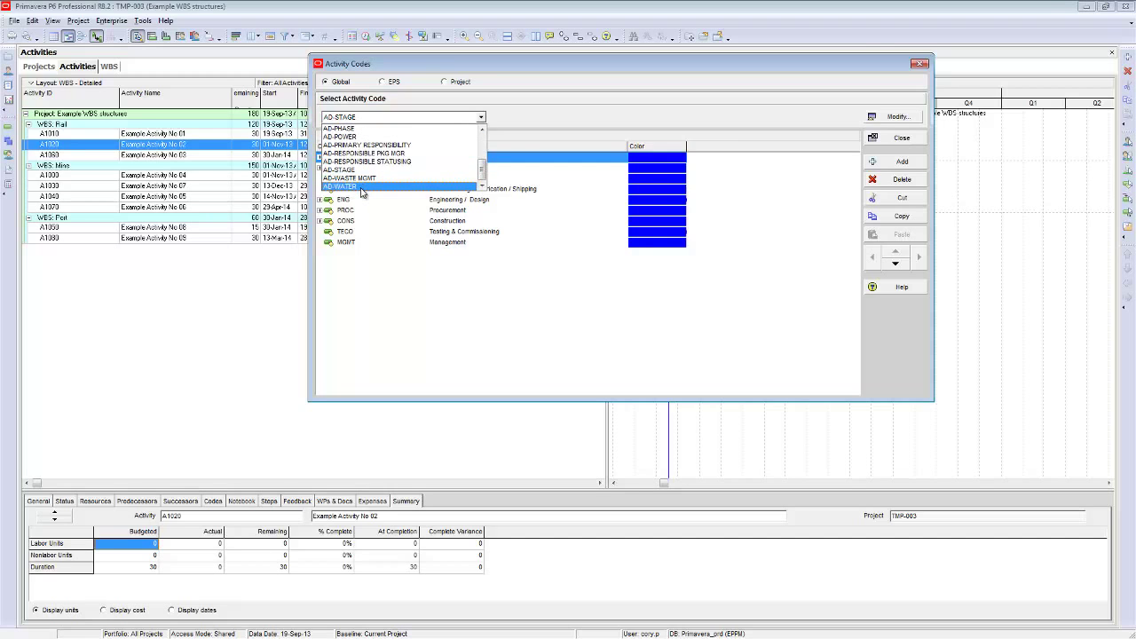
scroll(363, 188, "up", 3)
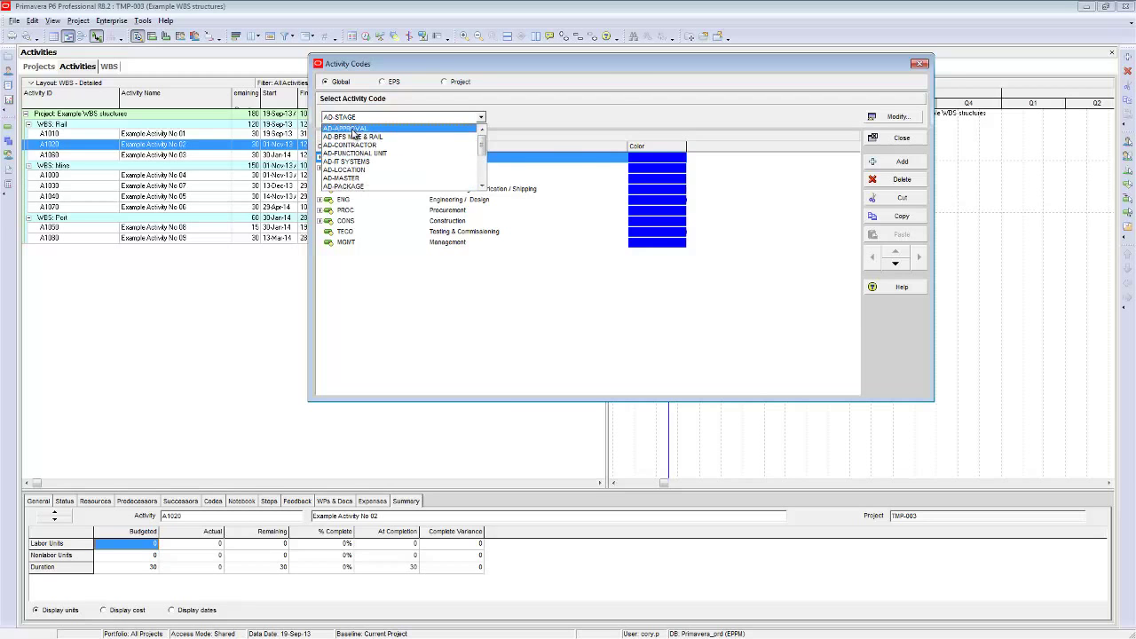
Display the AD-APPROVAL global activity code and collapse all its values to the top level
left_click(353, 129)
right_click(347, 158)
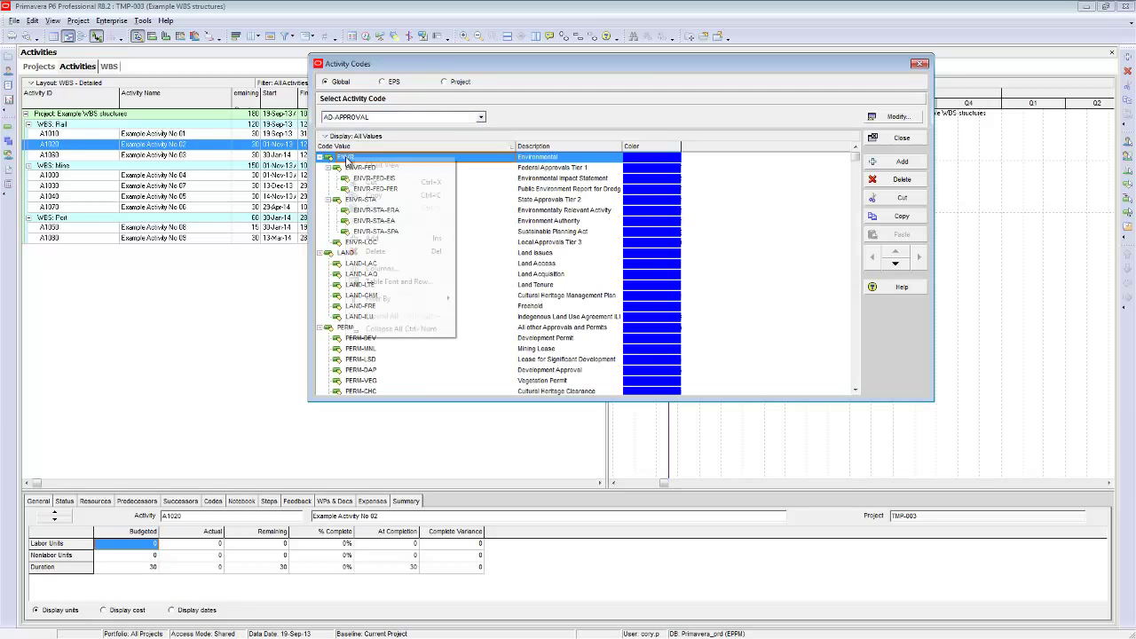
left_click(382, 329)
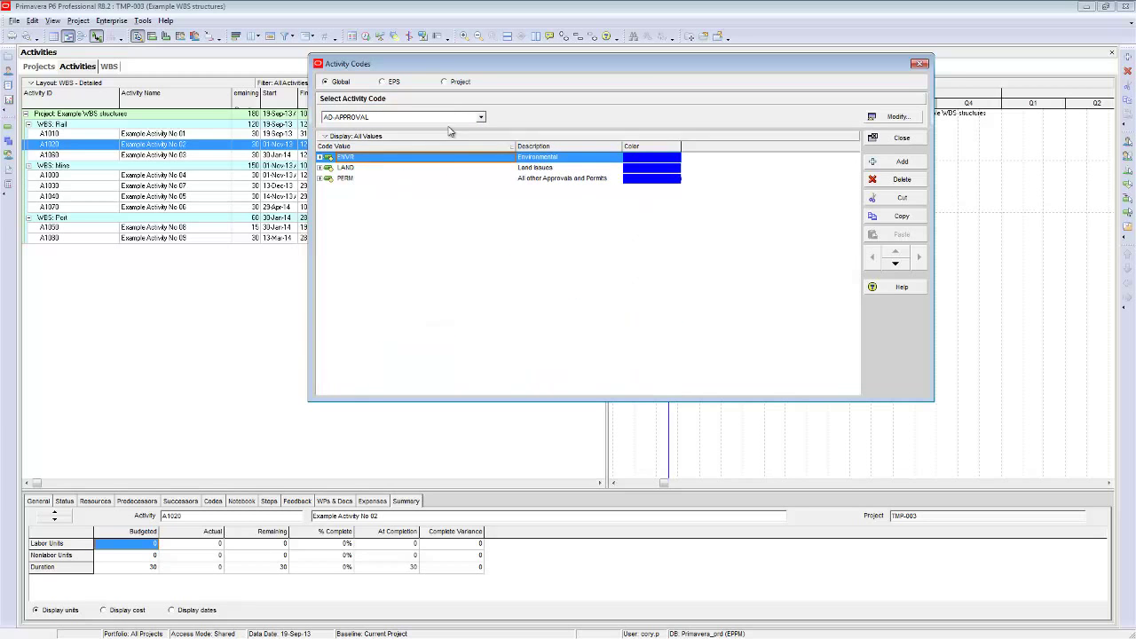
Review the values of the global codes AD-BFS MINE & RAIL, AD-CONTRACTOR, AD-FUNCTIONAL UNIT and AD-LOCATION in turn
left_click(480, 117)
left_click(438, 138)
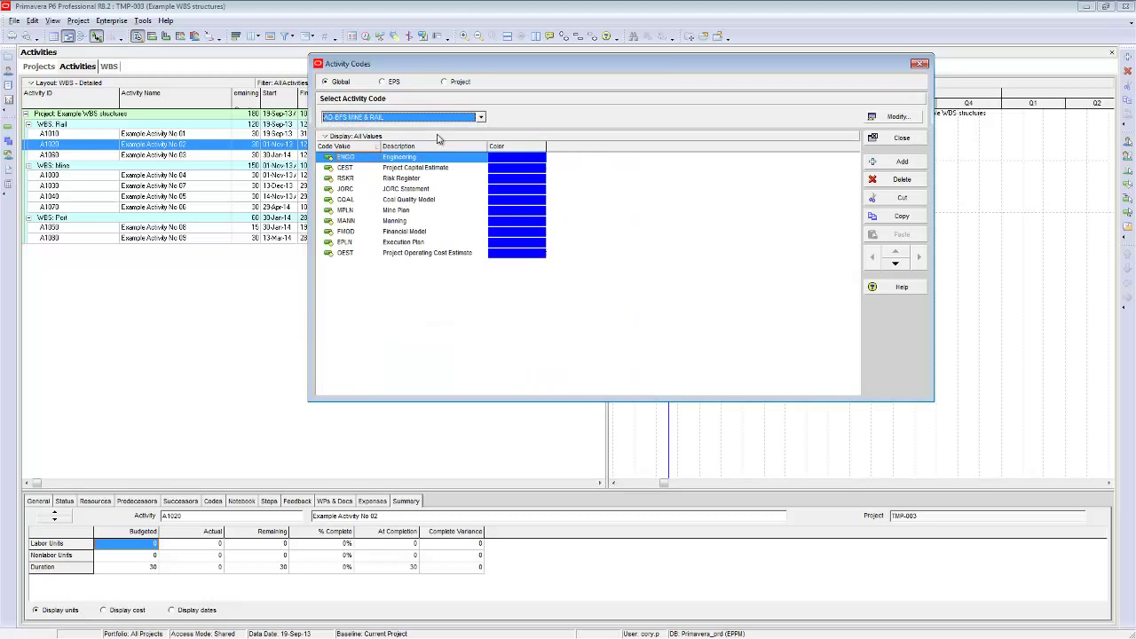
left_click(480, 117)
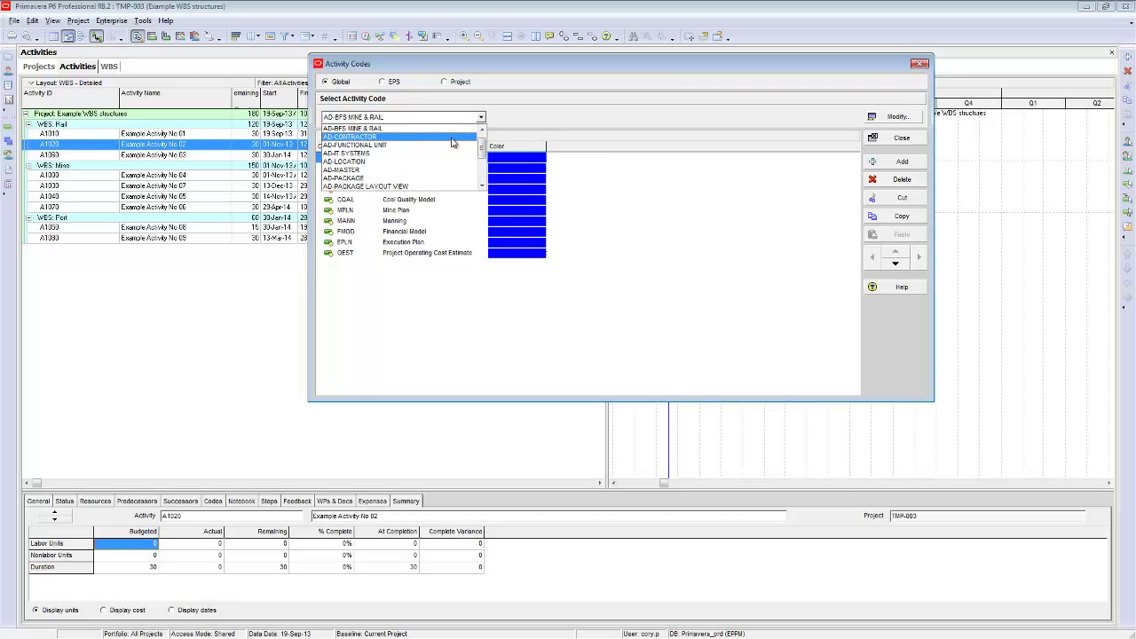
left_click(451, 138)
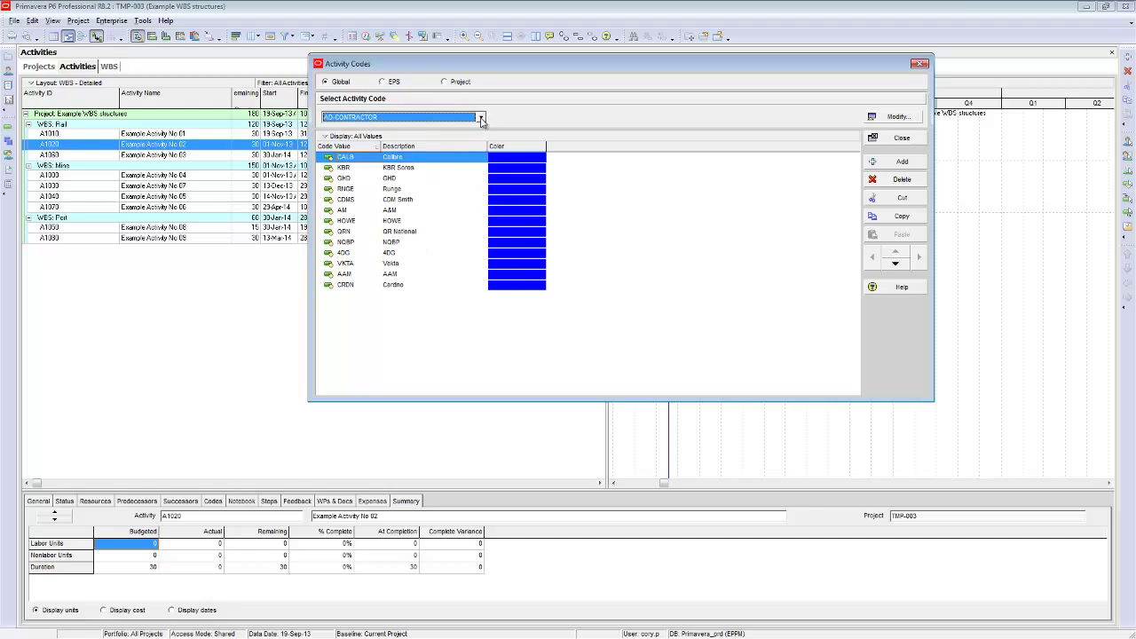
left_click(481, 118)
left_click(457, 138)
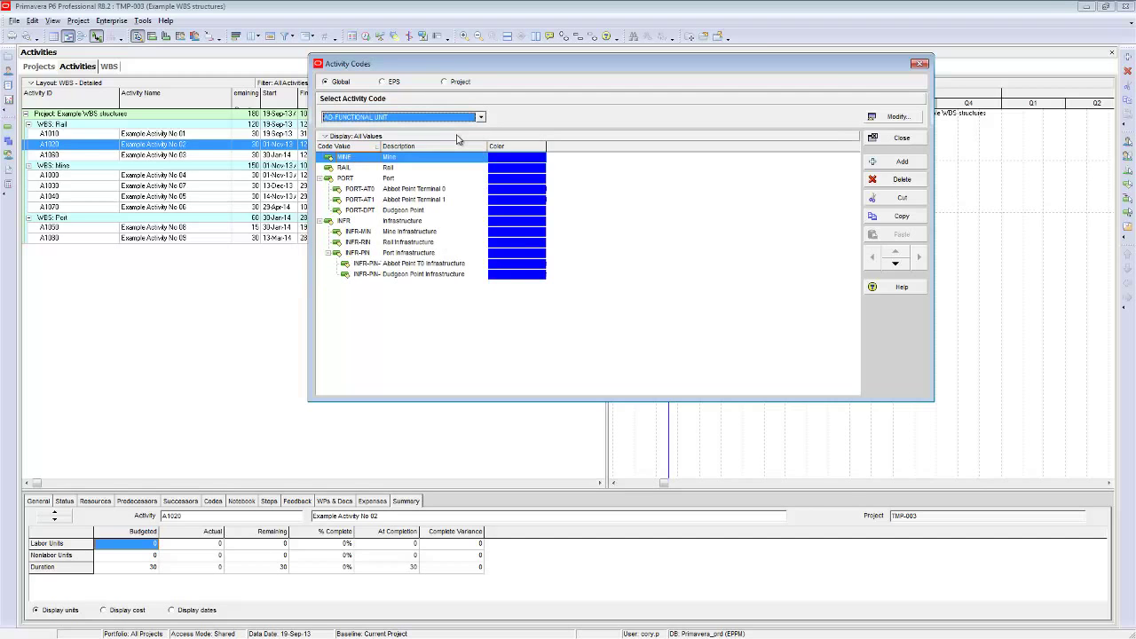
left_click(481, 118)
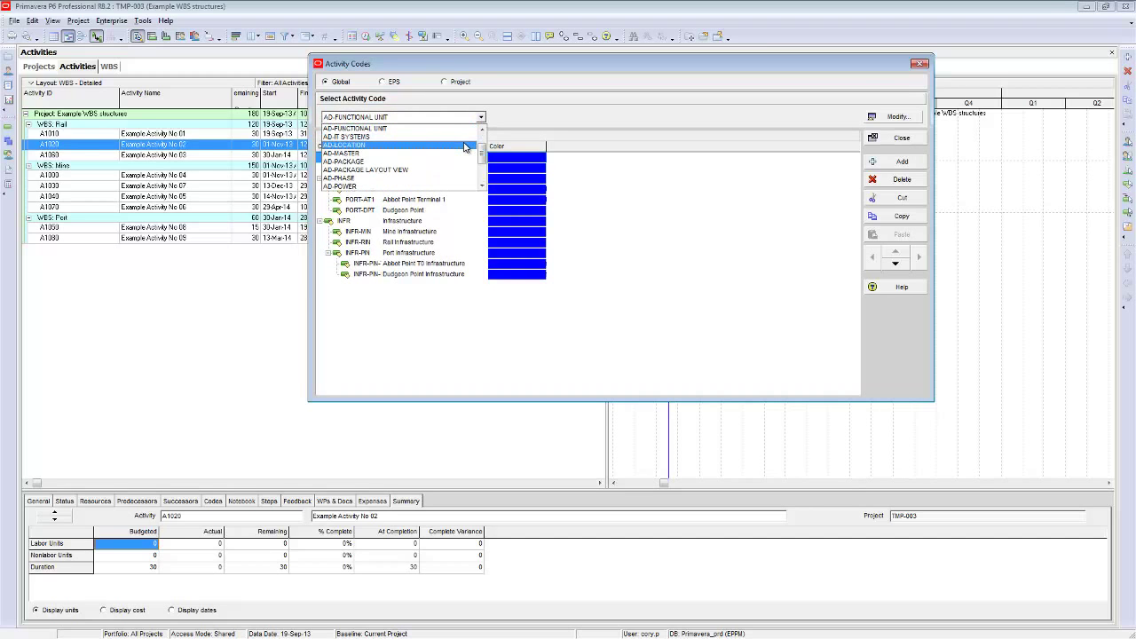
left_click(466, 146)
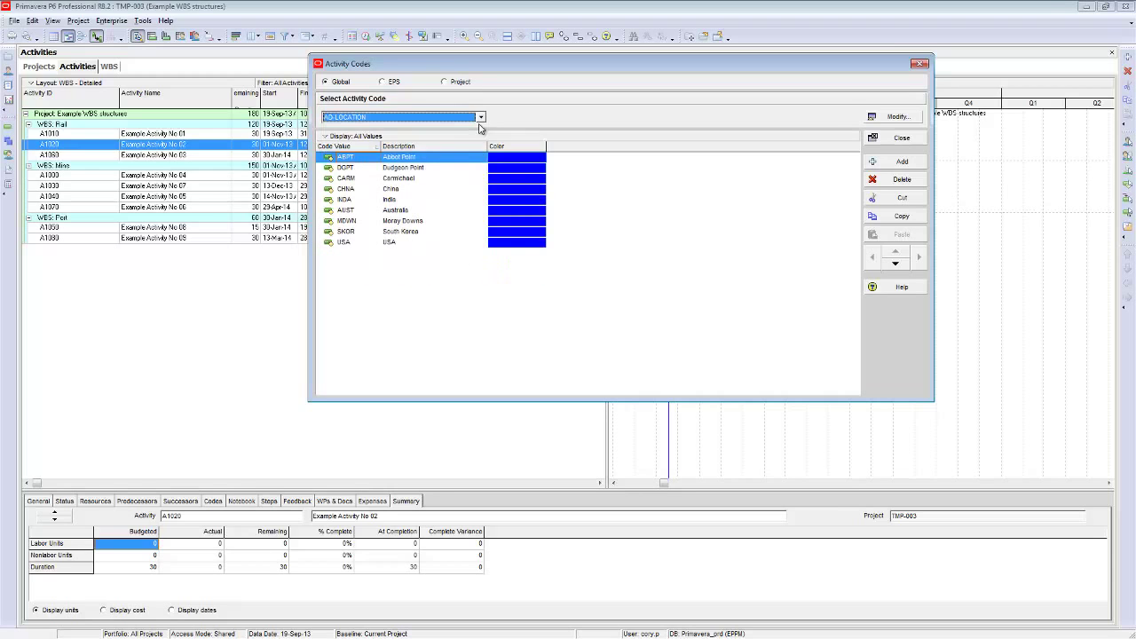
Display the AD-PRIMARY RESPONSIBILITY code and collapse its OWN, EPC, CON, SUB and SUP groups
left_click(481, 117)
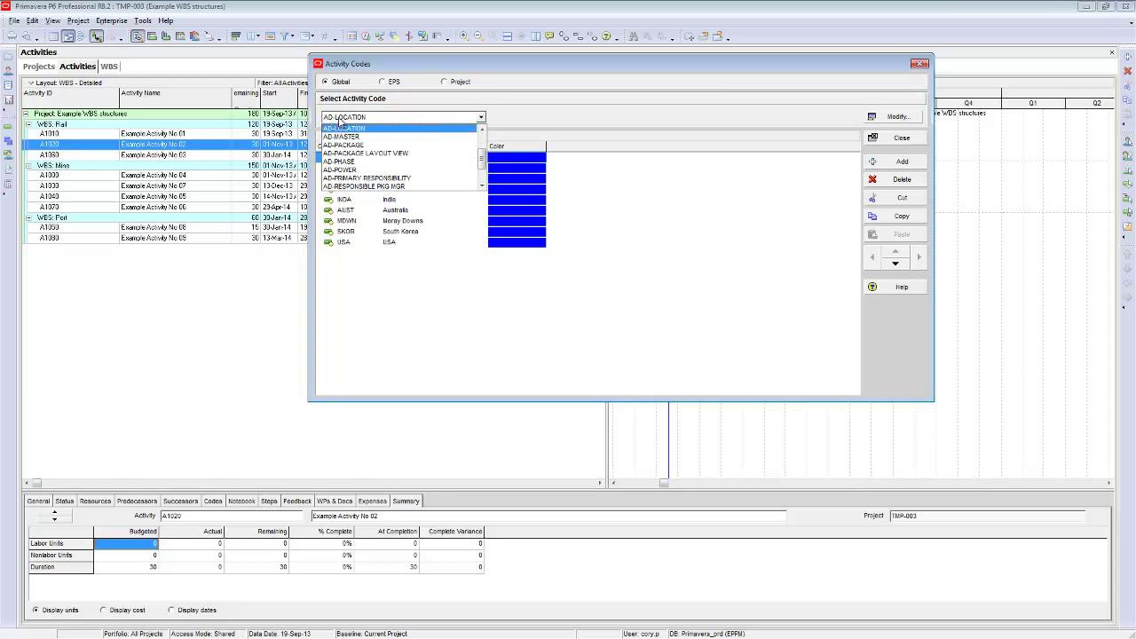
left_click(388, 183)
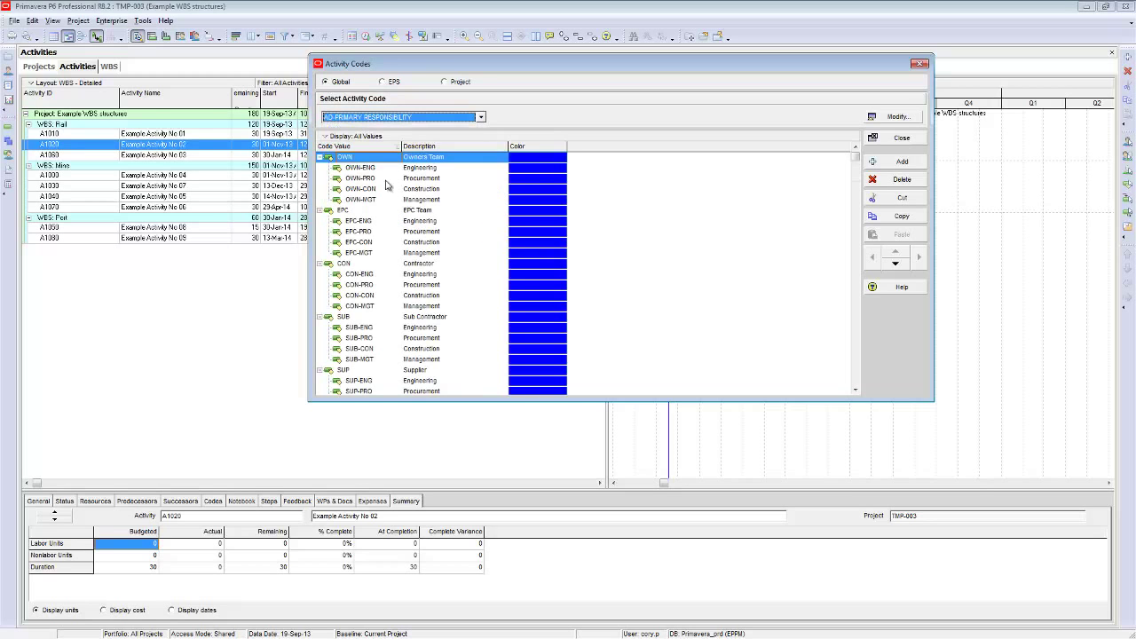
left_click(320, 157)
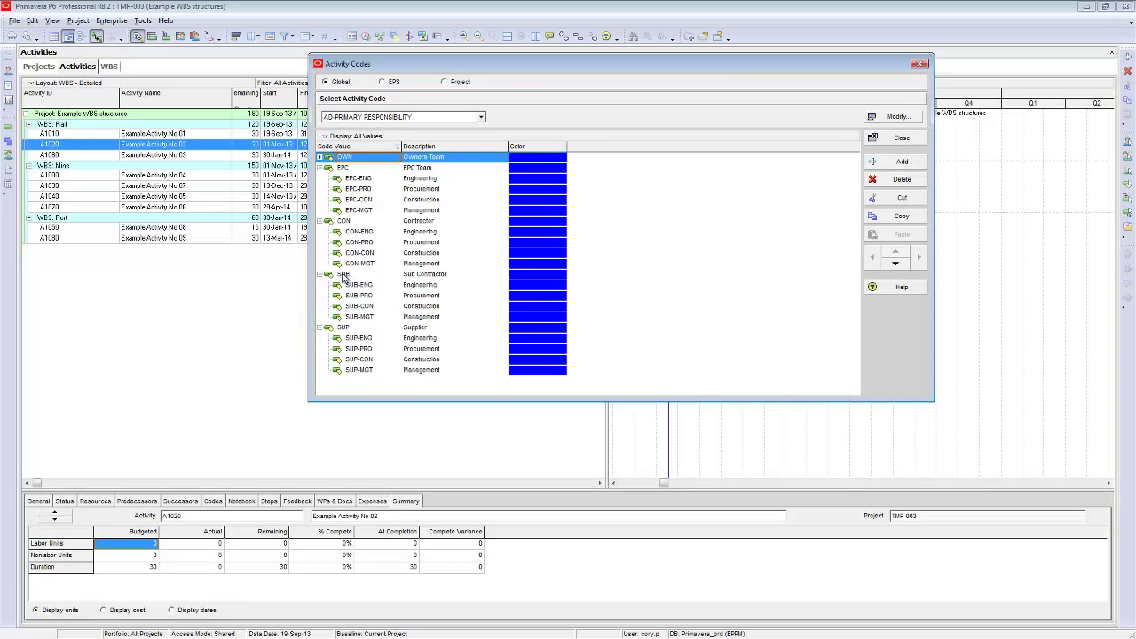
left_click(320, 168)
left_click(321, 179)
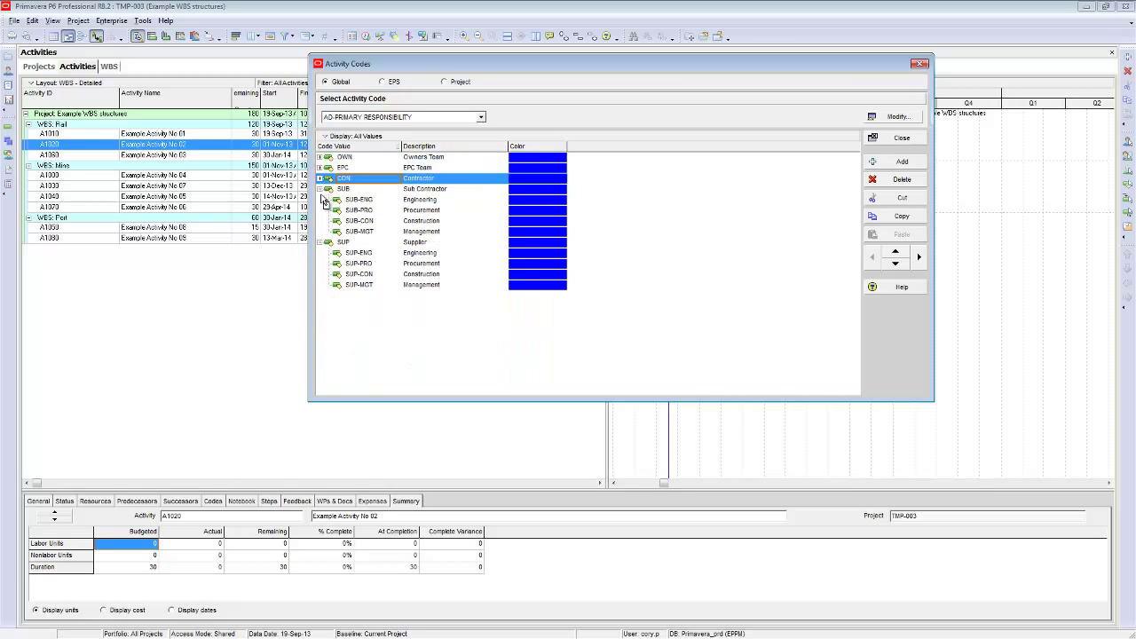
left_click(320, 189)
left_click(321, 200)
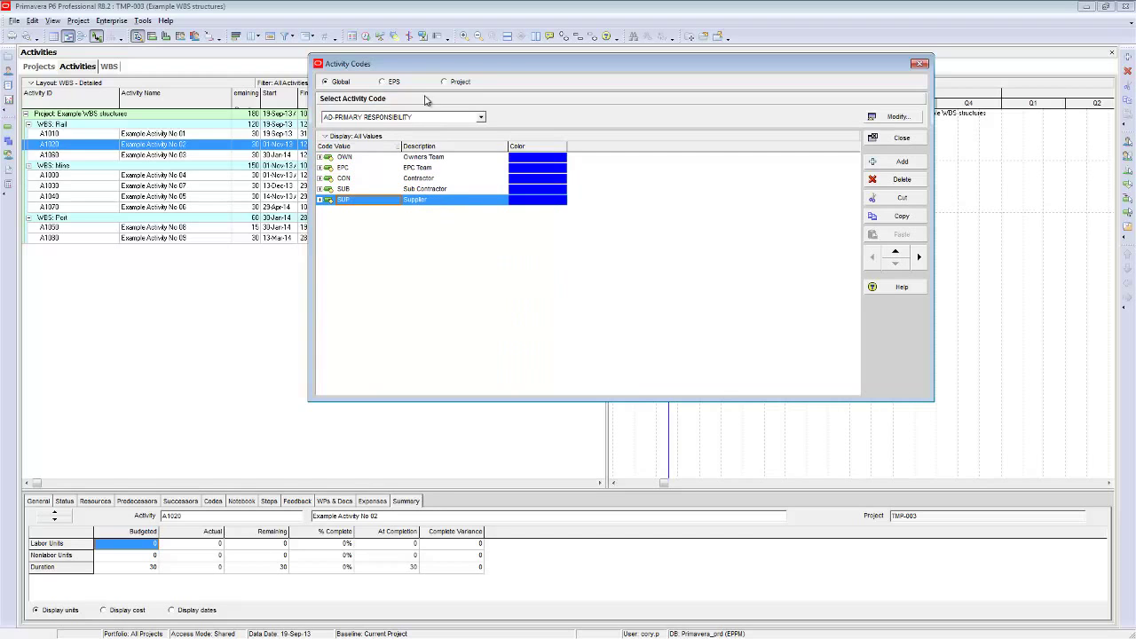
Switch to the project-level activity codes and display the values of TMP-003 - Fleet
left_click(445, 82)
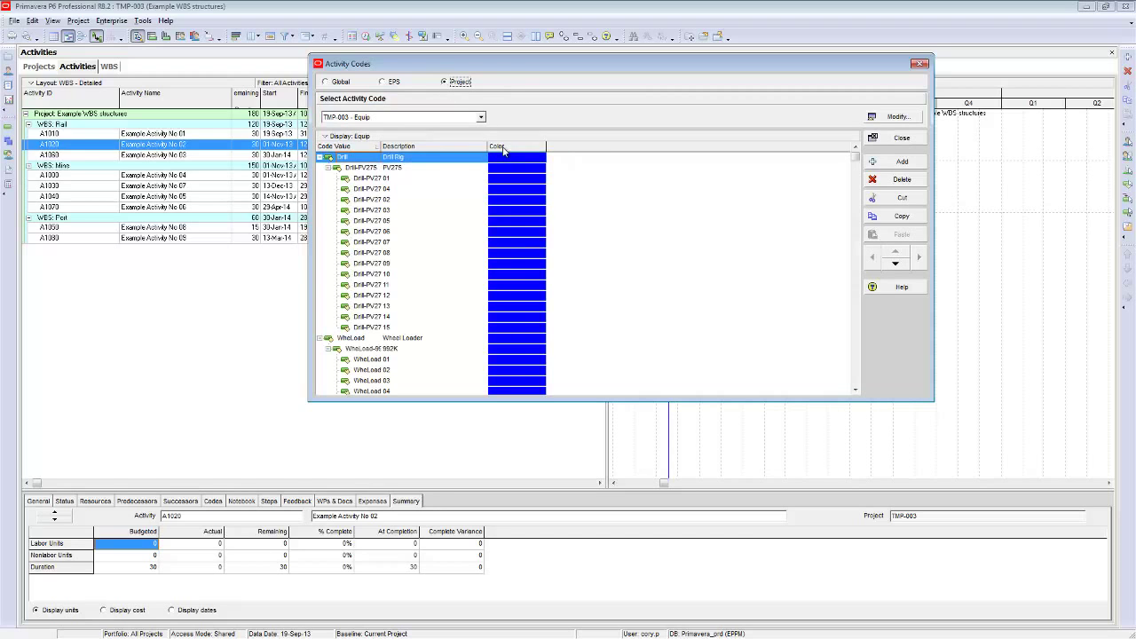
left_click(481, 118)
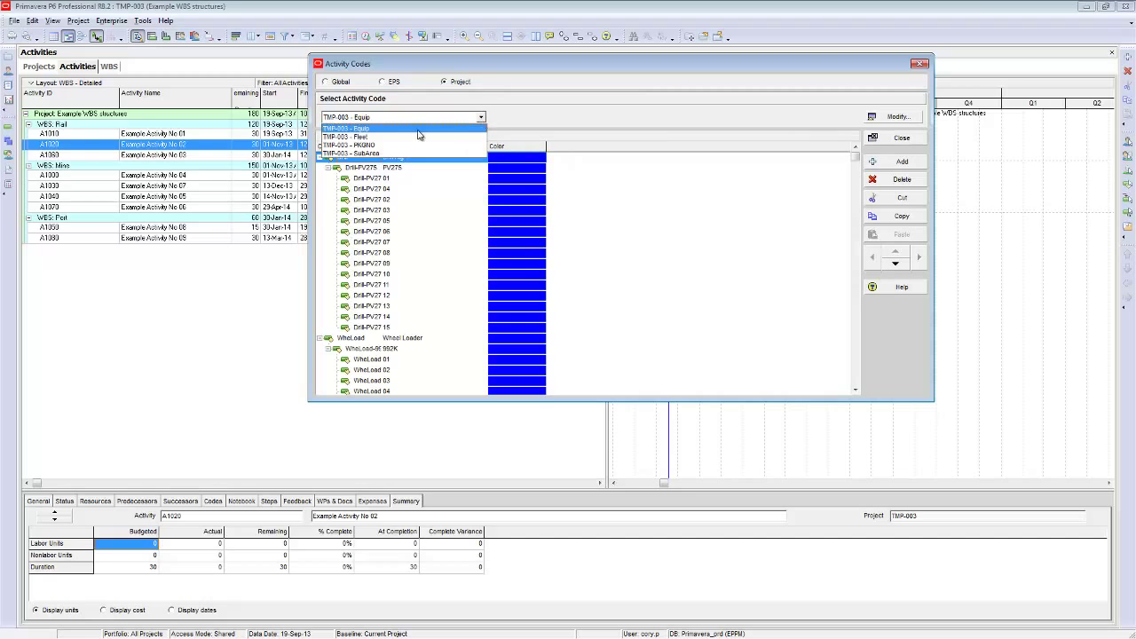
left_click(366, 137)
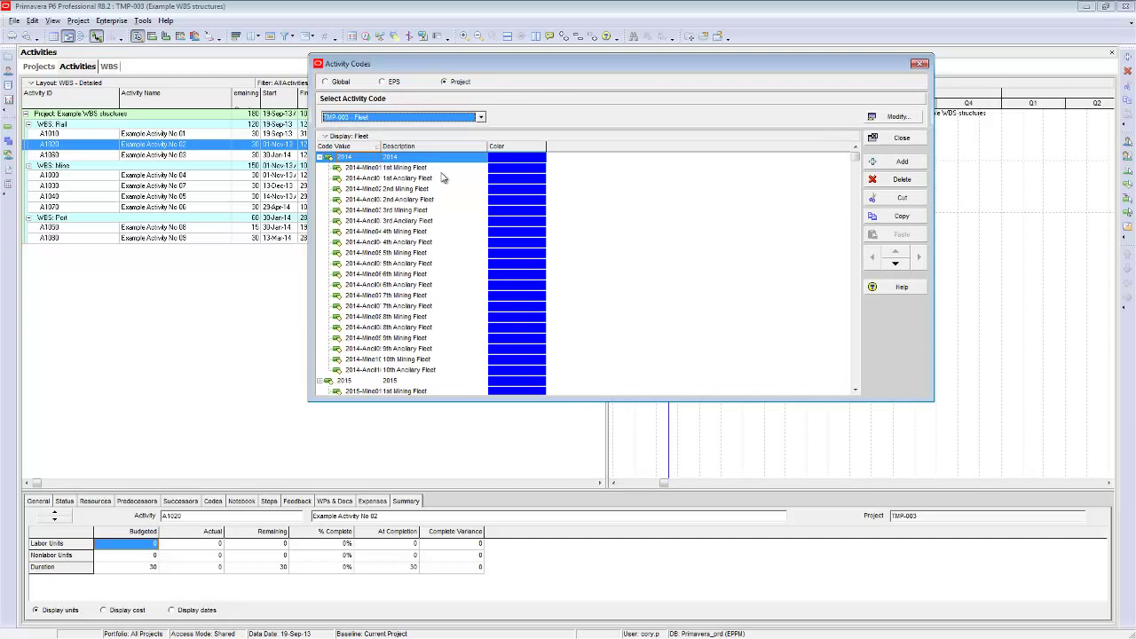
Collapse the 2014, 2015, 2016 and 2017 groups of the Fleet activity code
left_click(320, 157)
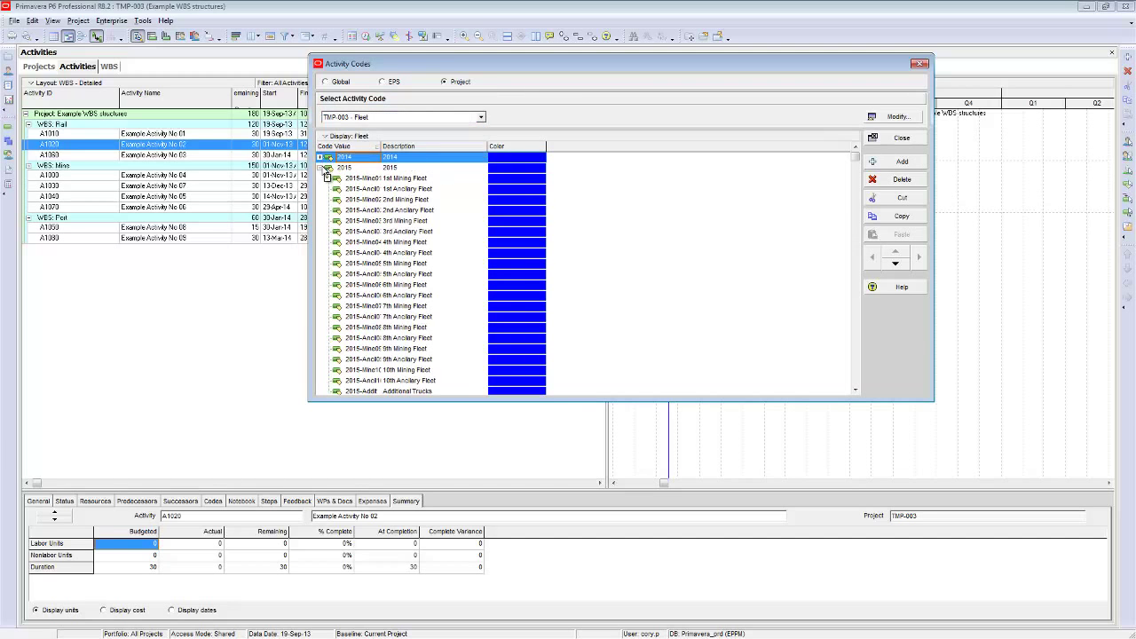
left_click(321, 168)
left_click(323, 188)
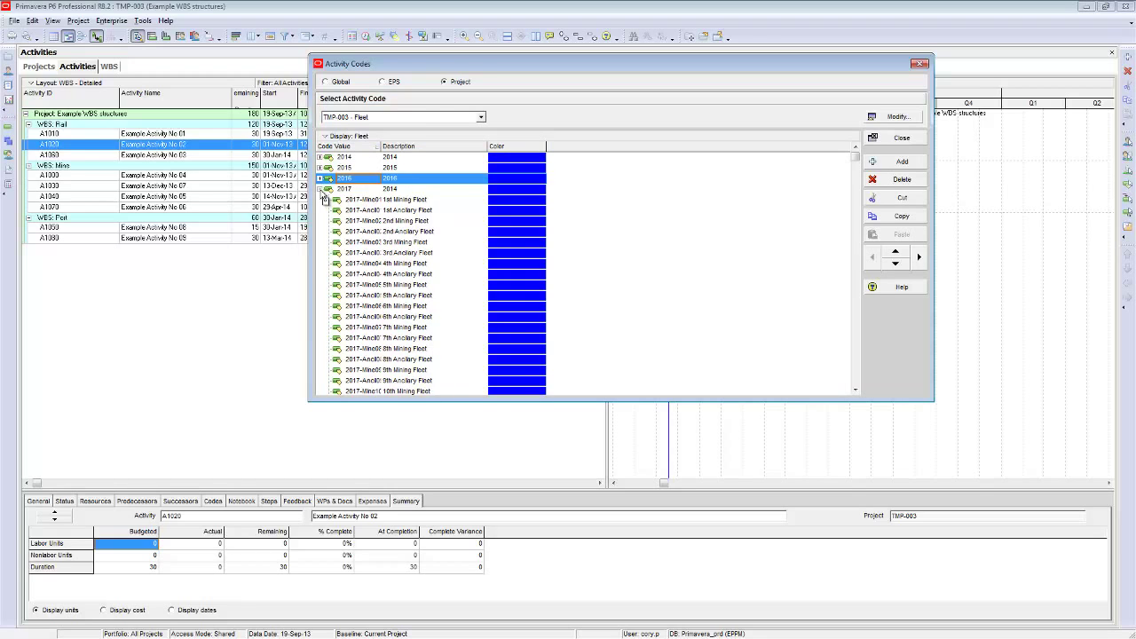
left_click(321, 178)
Display the project code TMP-003 - Equip and collapse its drill, wheel loader, dozer, grader and excavator groups
left_click(480, 117)
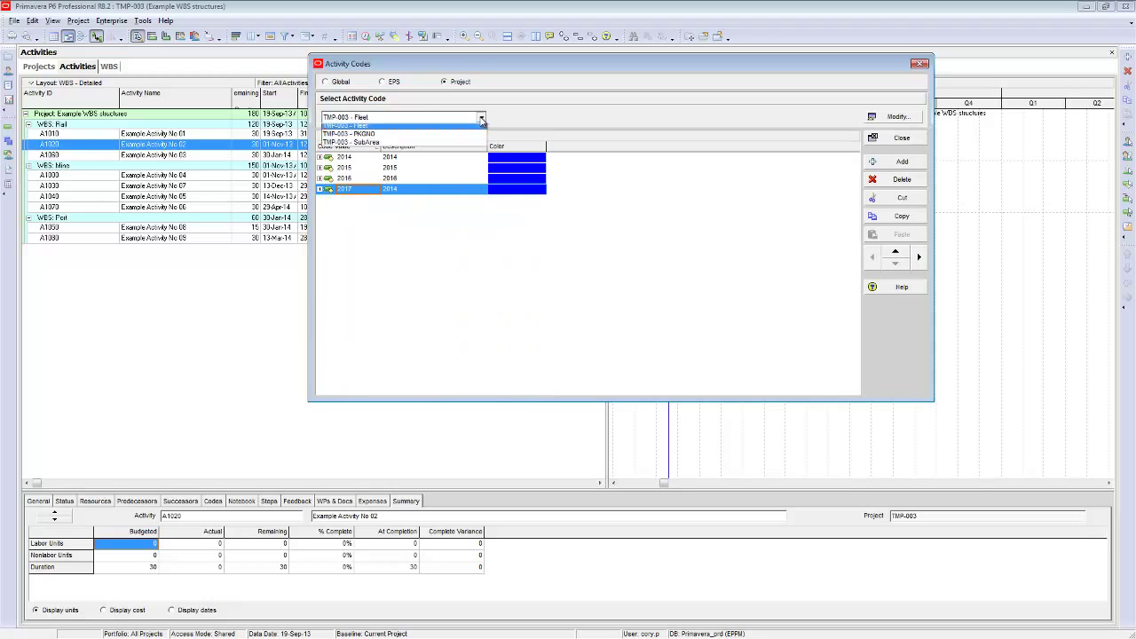
left_click(376, 129)
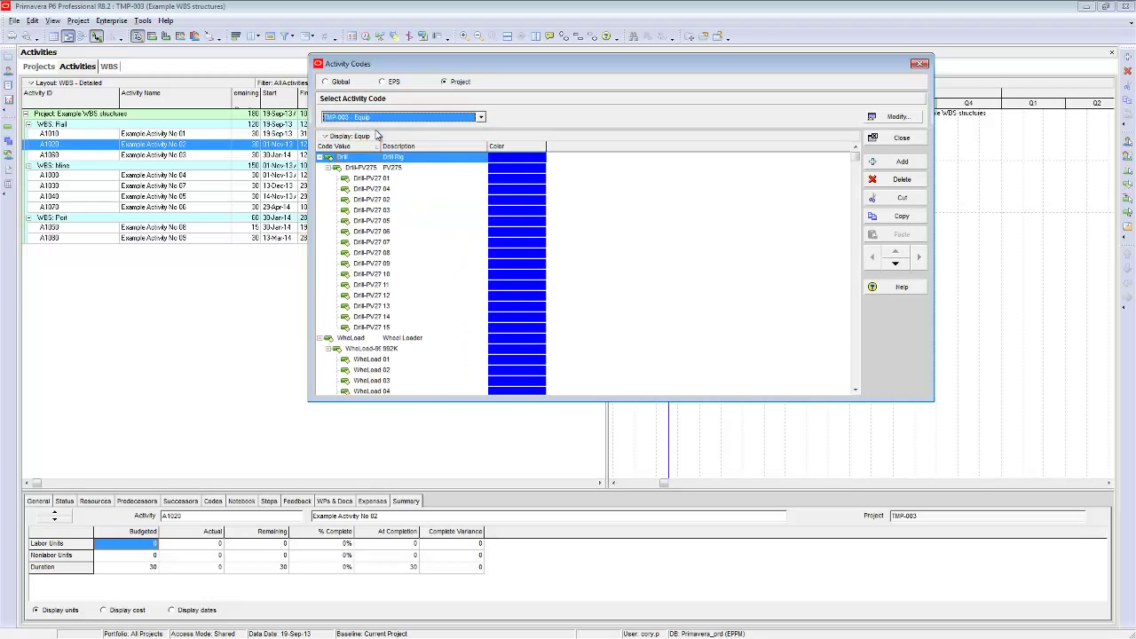
left_click(330, 169)
left_click(320, 179)
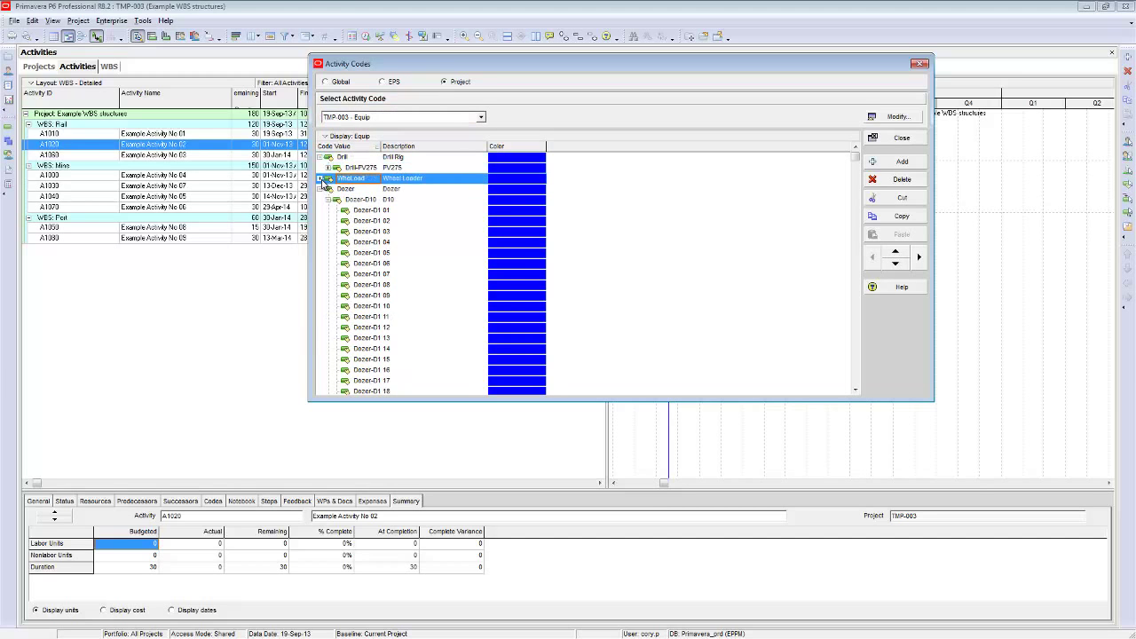
left_click(320, 157)
left_click(321, 178)
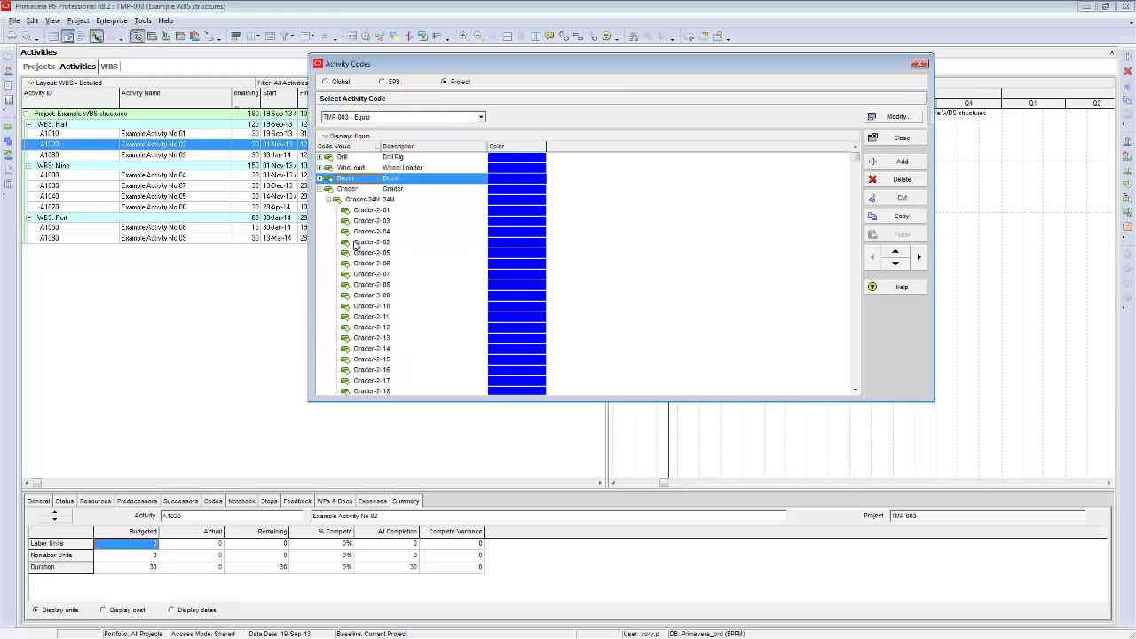
left_click(321, 189)
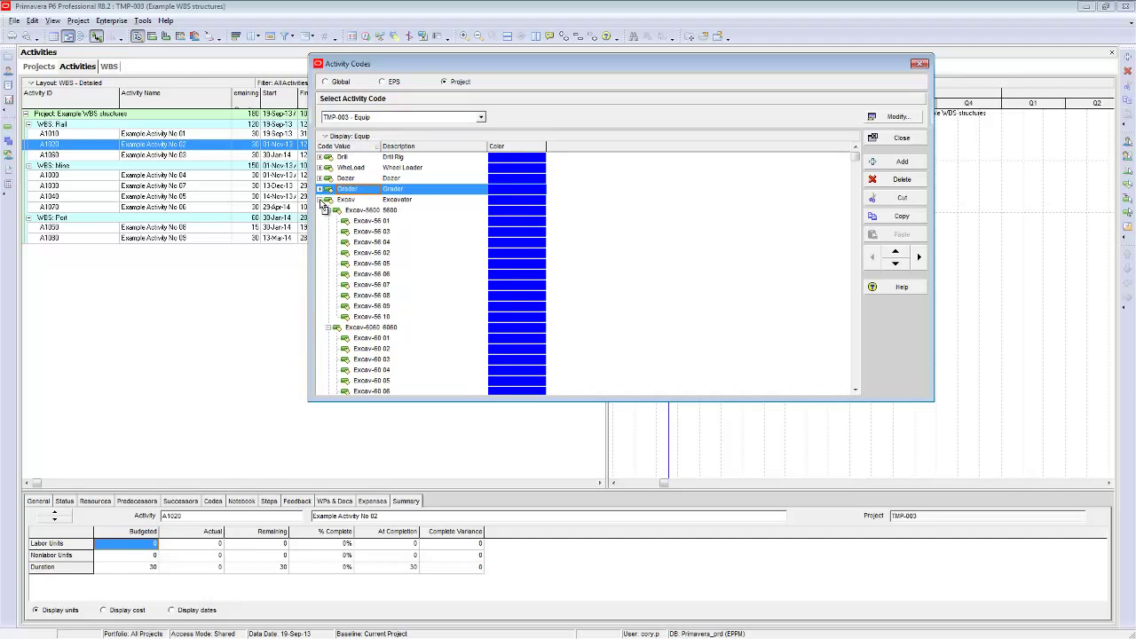
left_click(320, 200)
Display the project code TMP-003 - PKGNO and collapse all its values to the top level
left_click(480, 118)
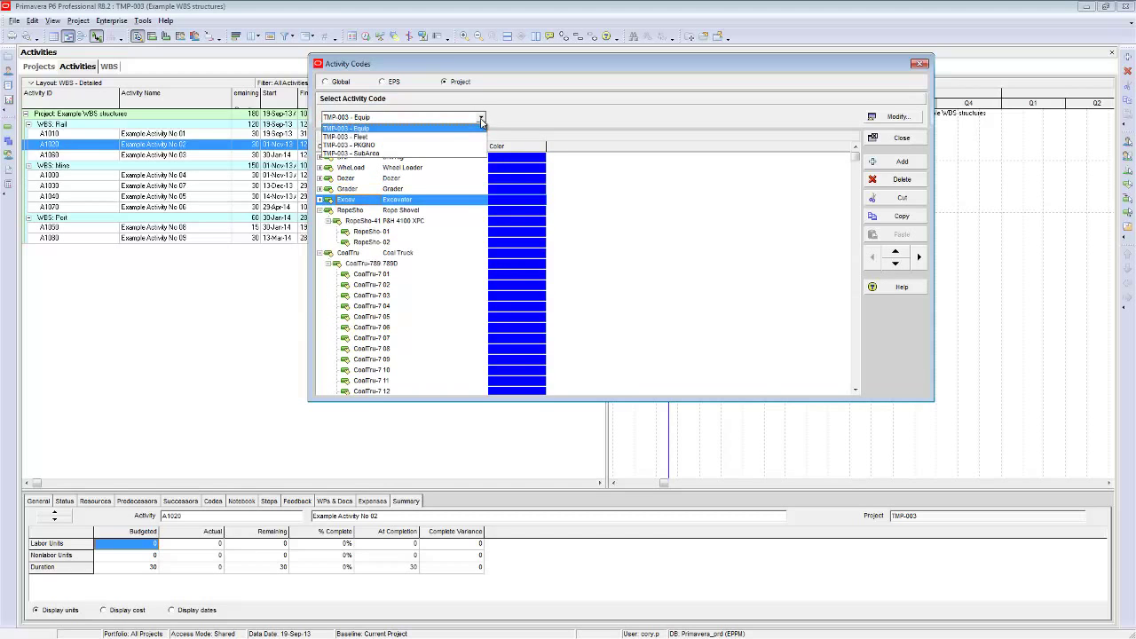
left_click(429, 146)
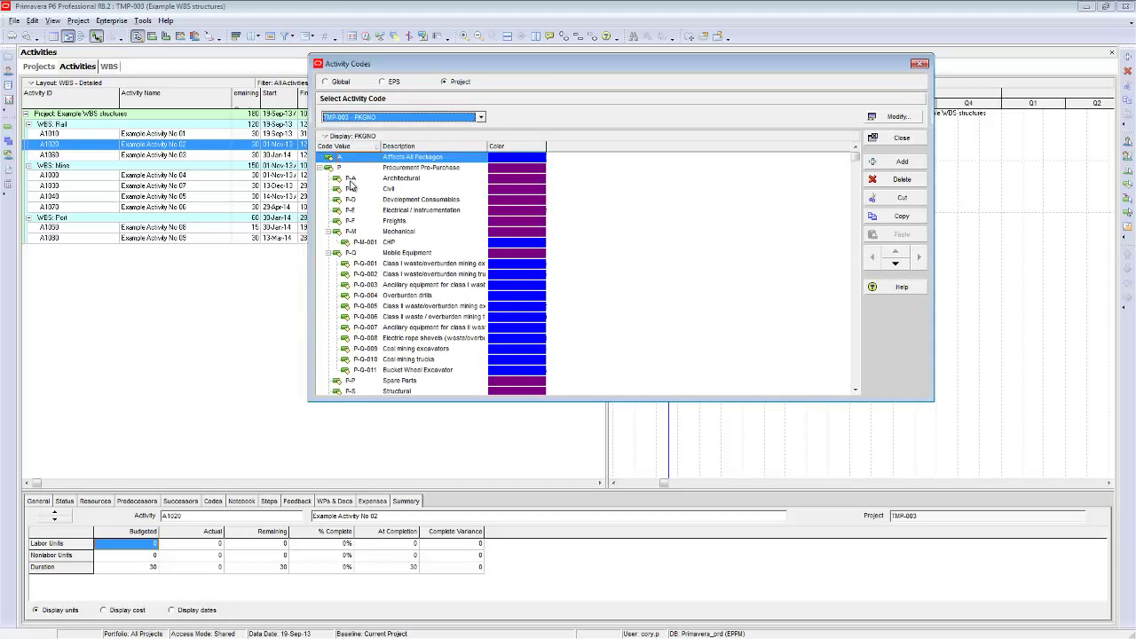
left_click(321, 167)
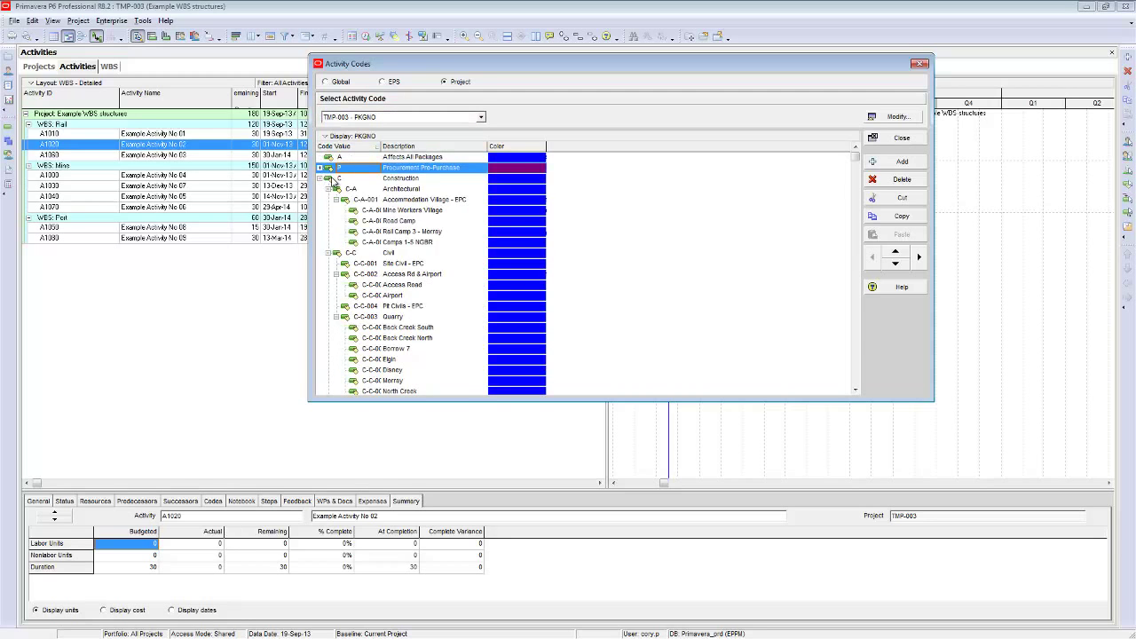
right_click(332, 180)
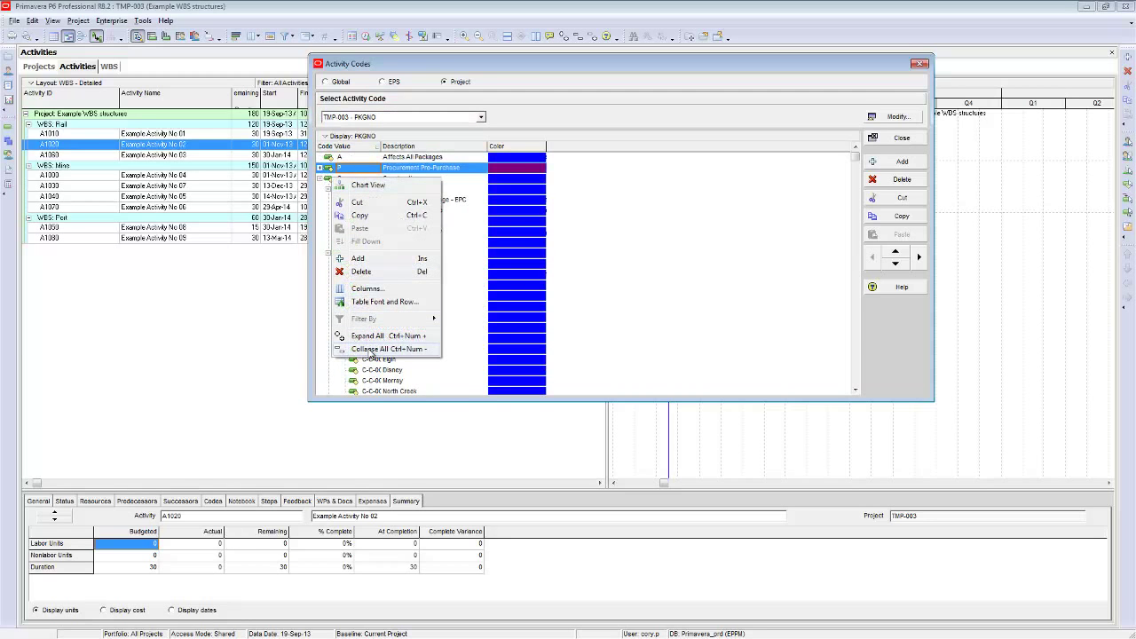
left_click(371, 349)
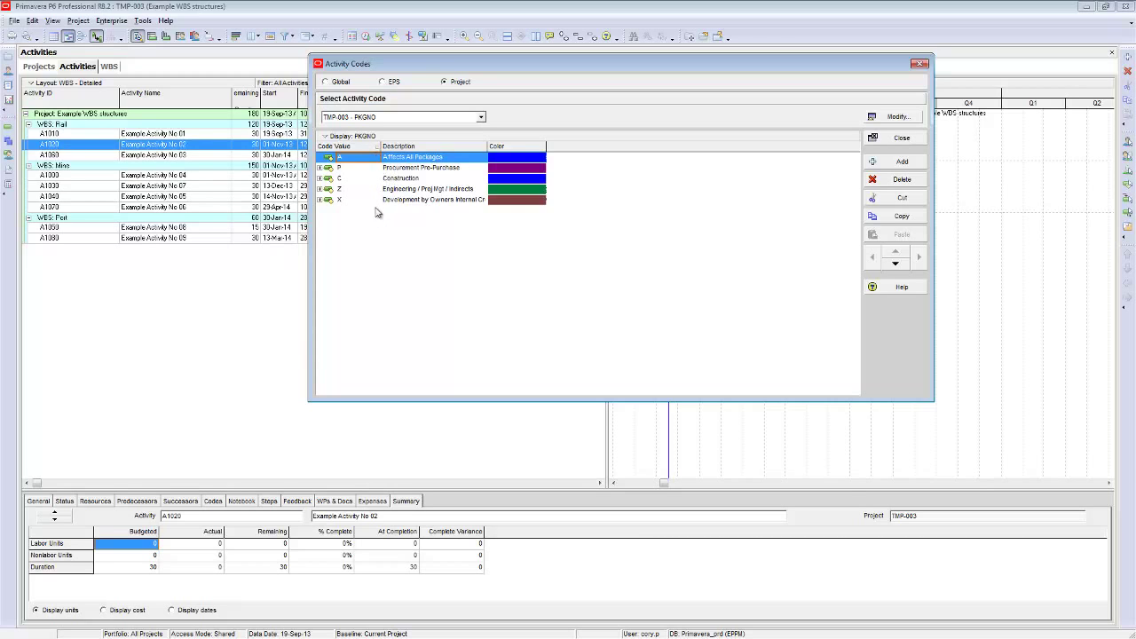
Go through the procurement, construction and engineering packages of PKGNO and expand the Construction group
left_click(414, 168)
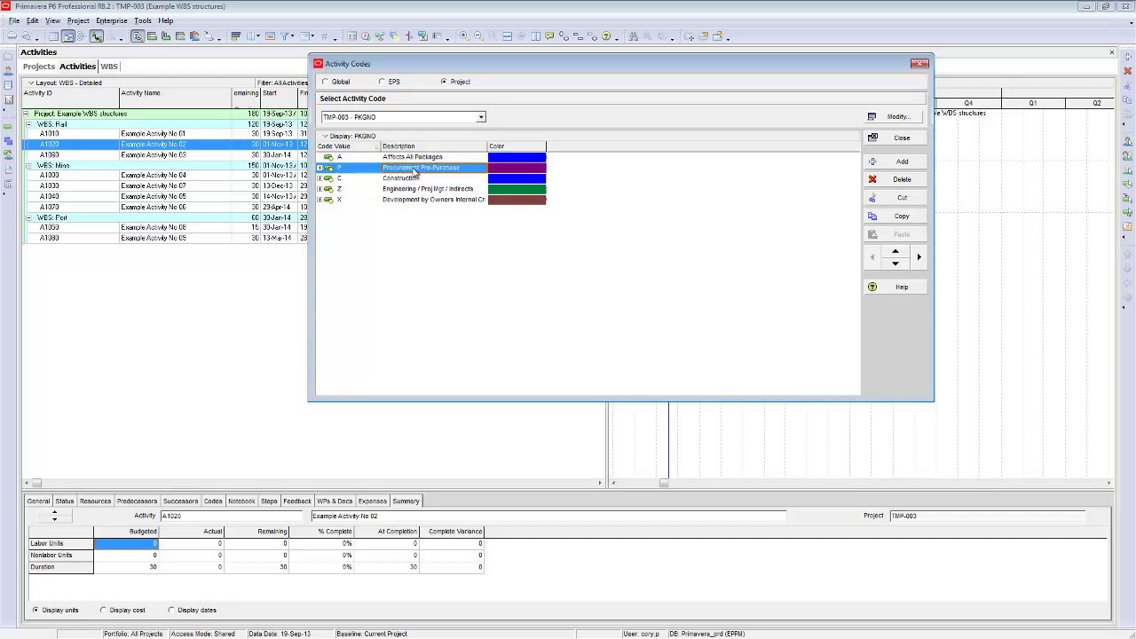
left_click(415, 180)
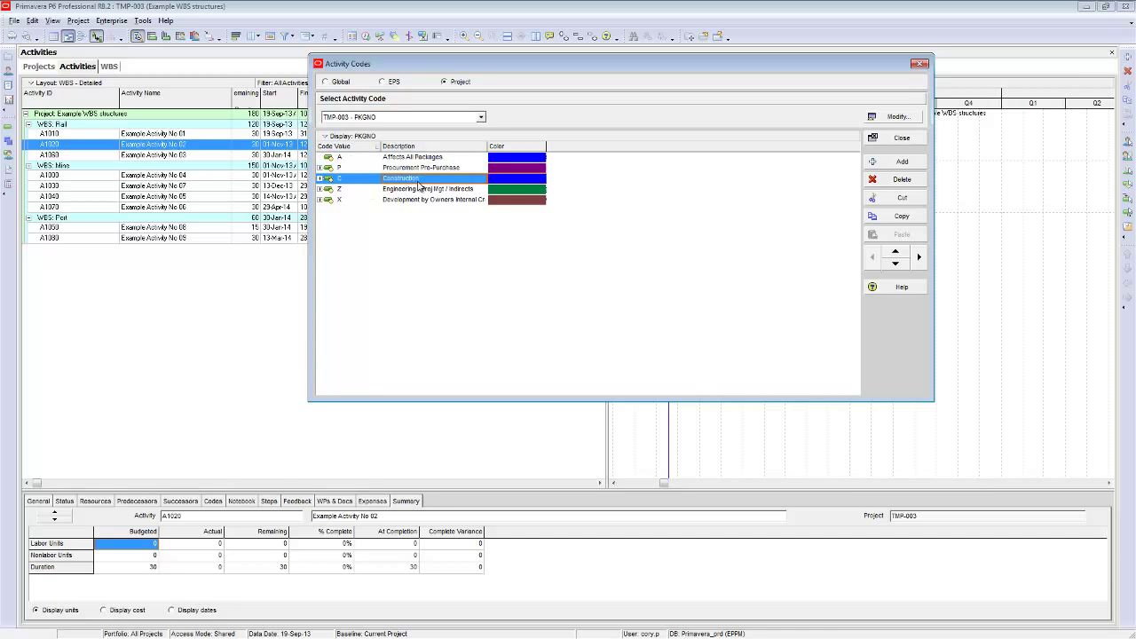
left_click(414, 190)
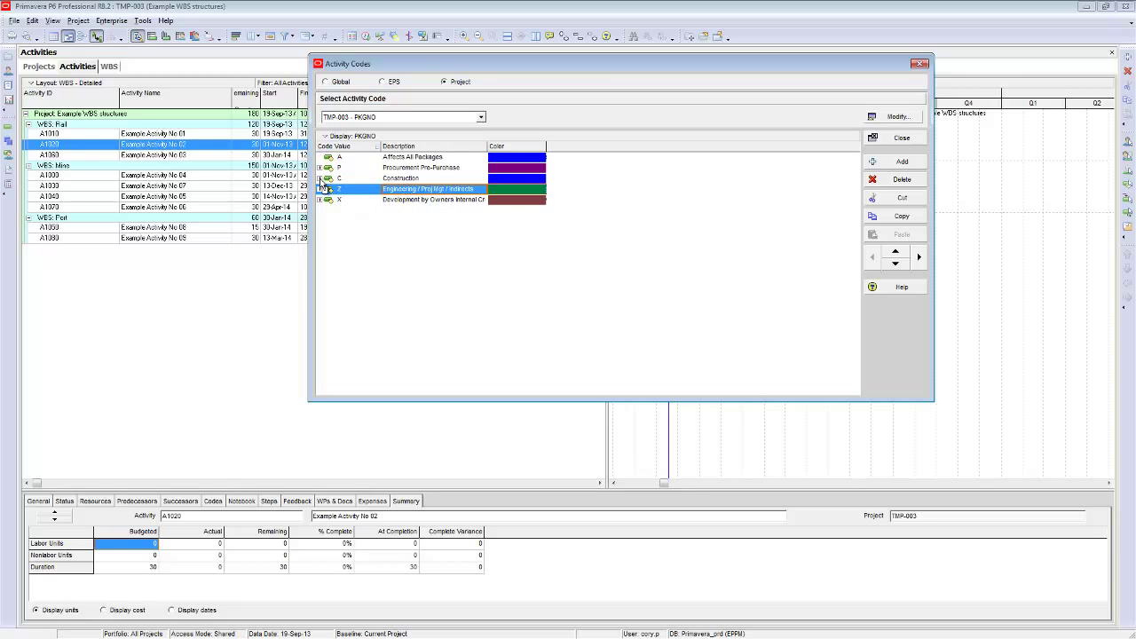
left_click(320, 178)
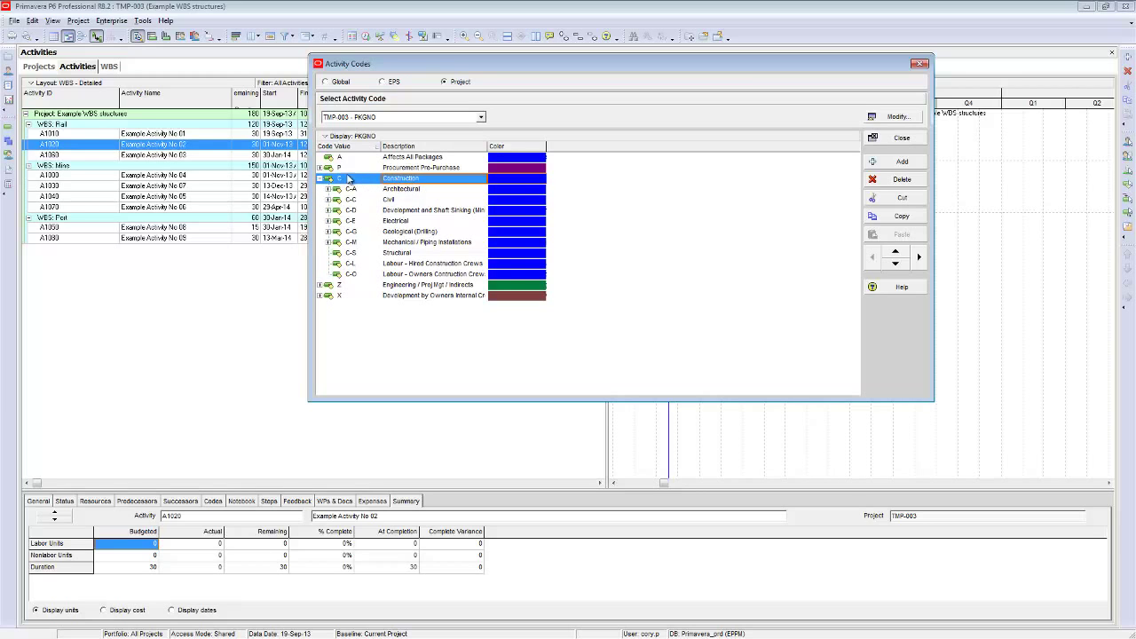
Examine the Procurement Pre-Purchase group and its Mobile Equipment values, and collapse both top-level package groups again
left_click(320, 167)
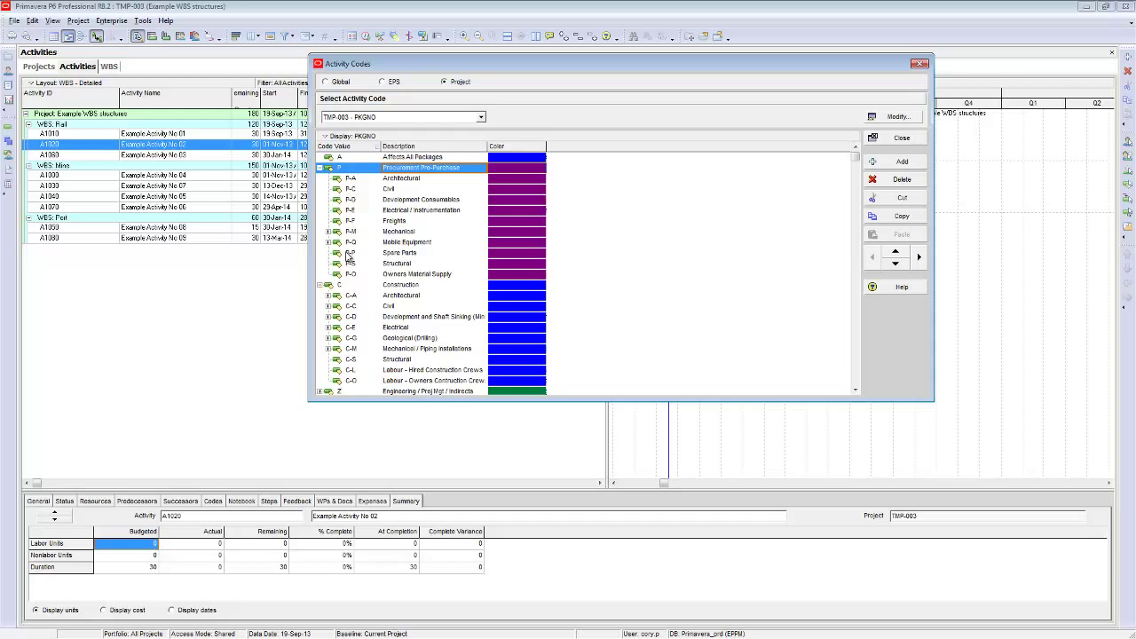
left_click(327, 241)
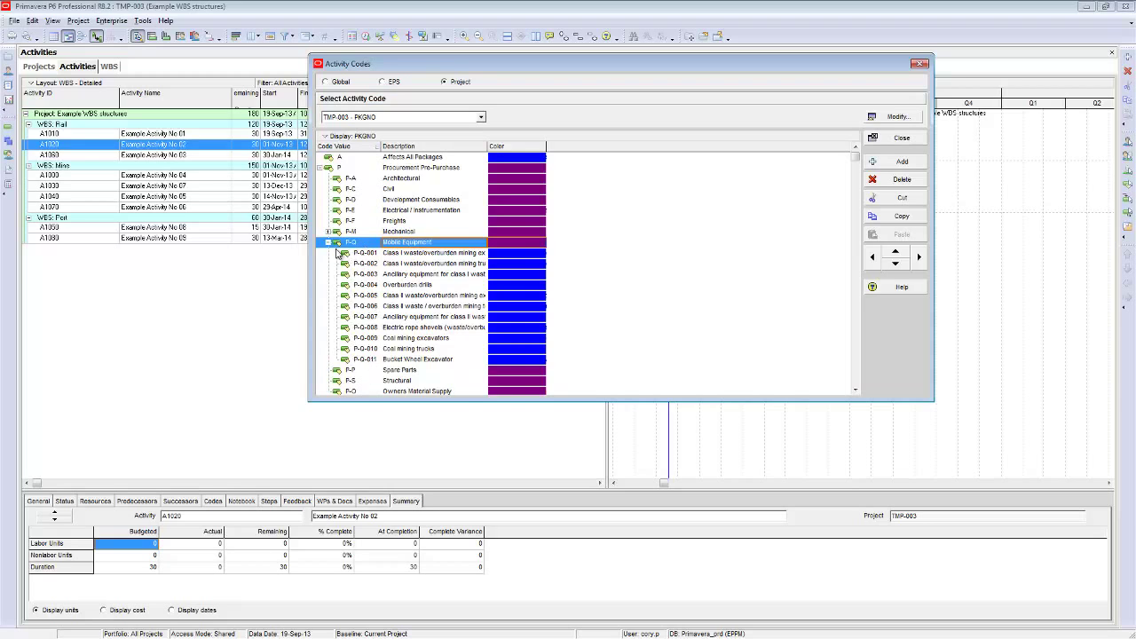
left_click(327, 241)
left_click(320, 167)
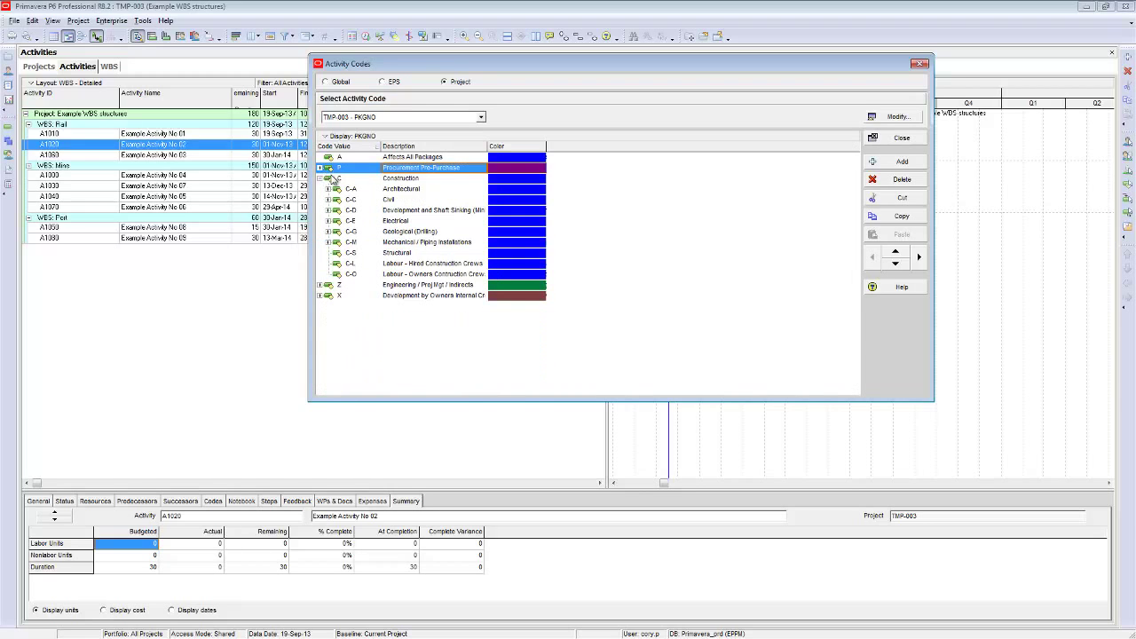
left_click(321, 178)
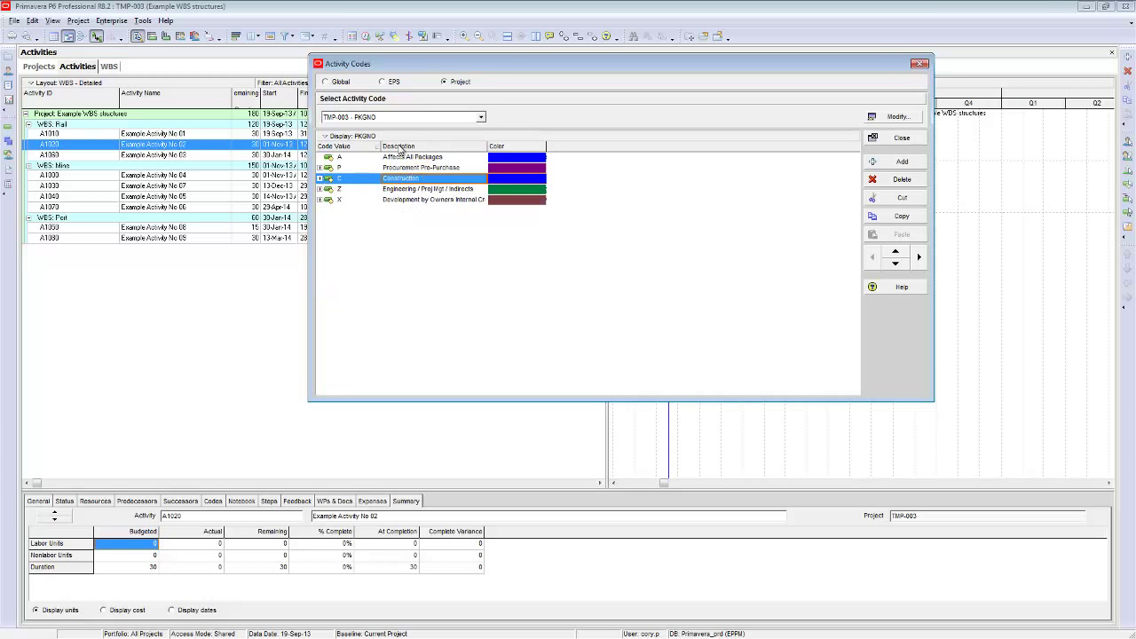
Add a new project activity code named "example" to the activity code definitions
left_click_drag(479, 67, 439, 89)
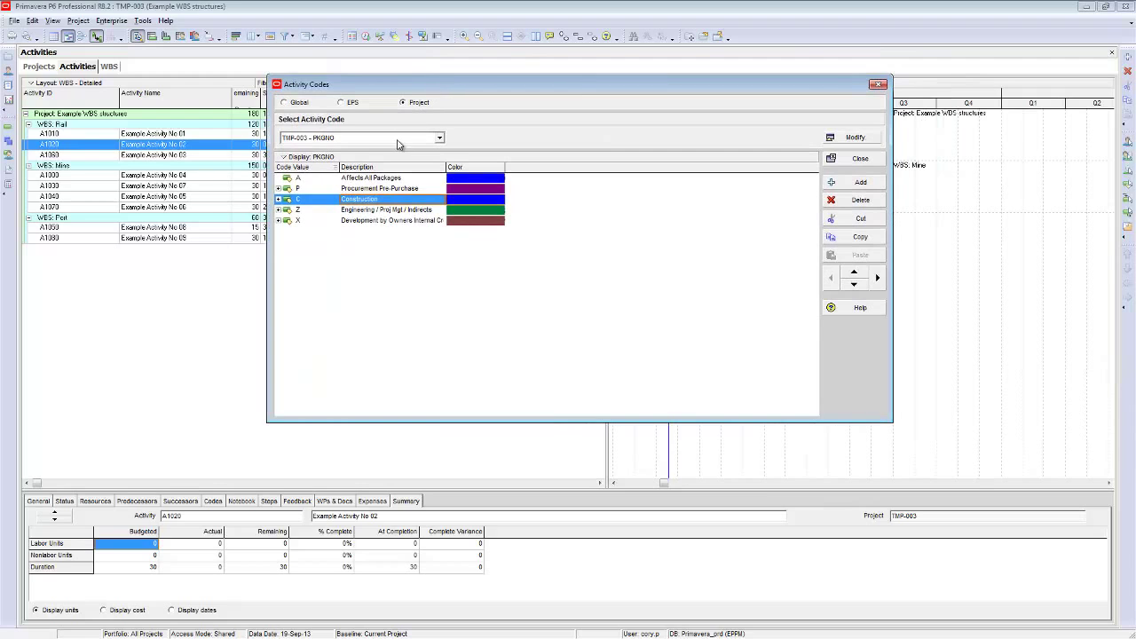
left_click(854, 139)
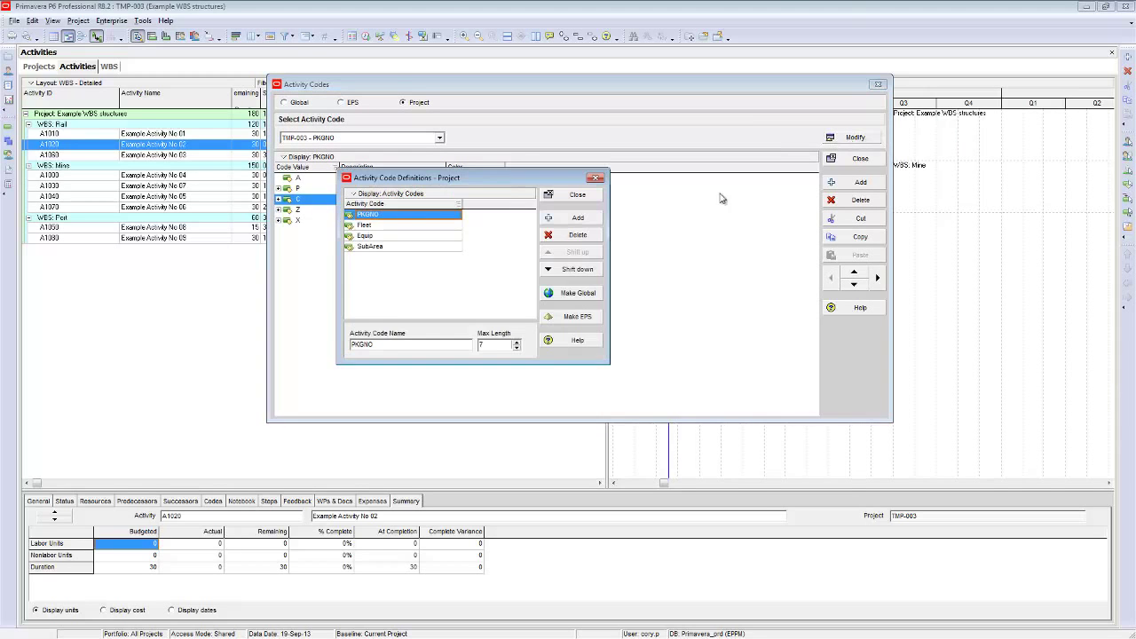
left_click(573, 218)
left_click(416, 344)
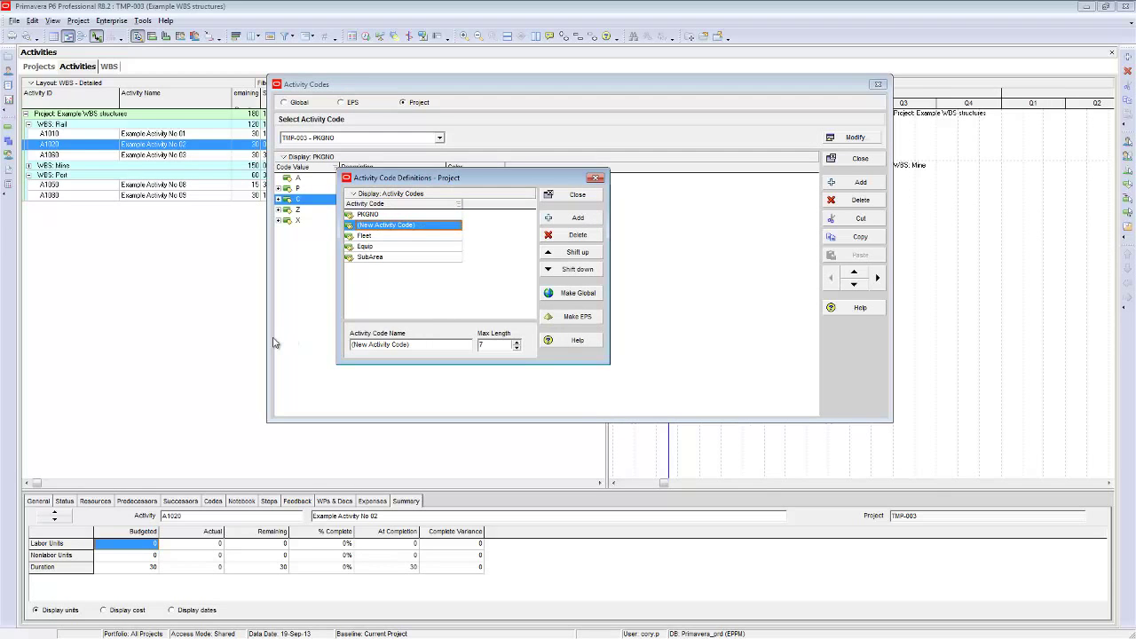
left_click_drag(421, 346, 300, 353)
type("s")
left_click(384, 307)
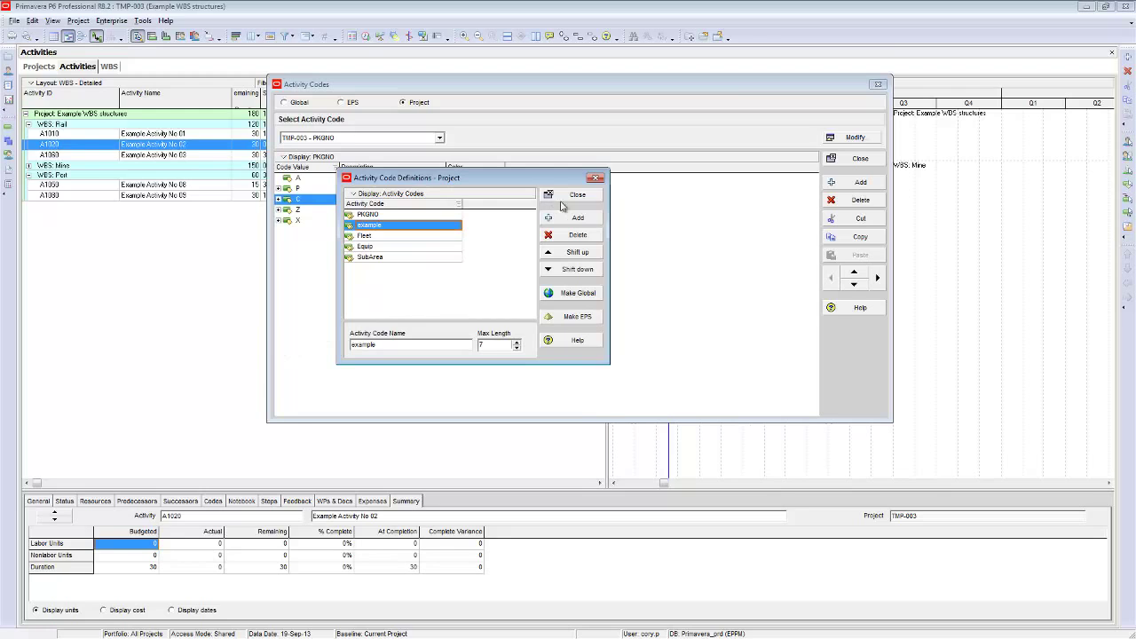
Reorder the "example" code to sit between Fleet and Equip, and close the activity code definitions
left_click(360, 227)
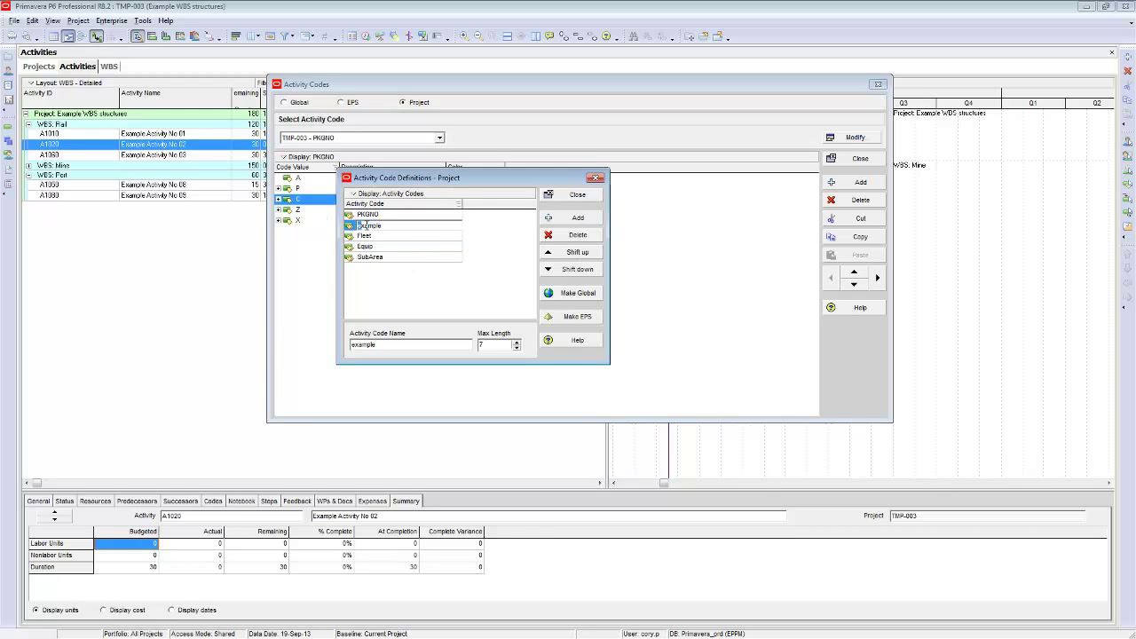
left_click(415, 236)
left_click(400, 226)
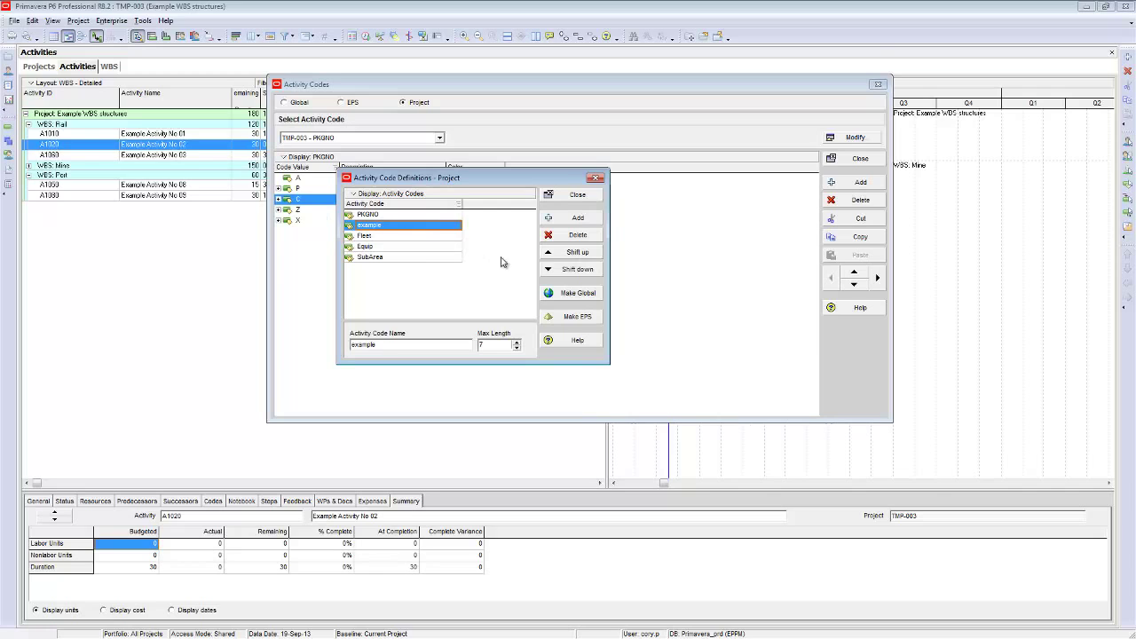
left_click(571, 254)
left_click(572, 271)
left_click(572, 271)
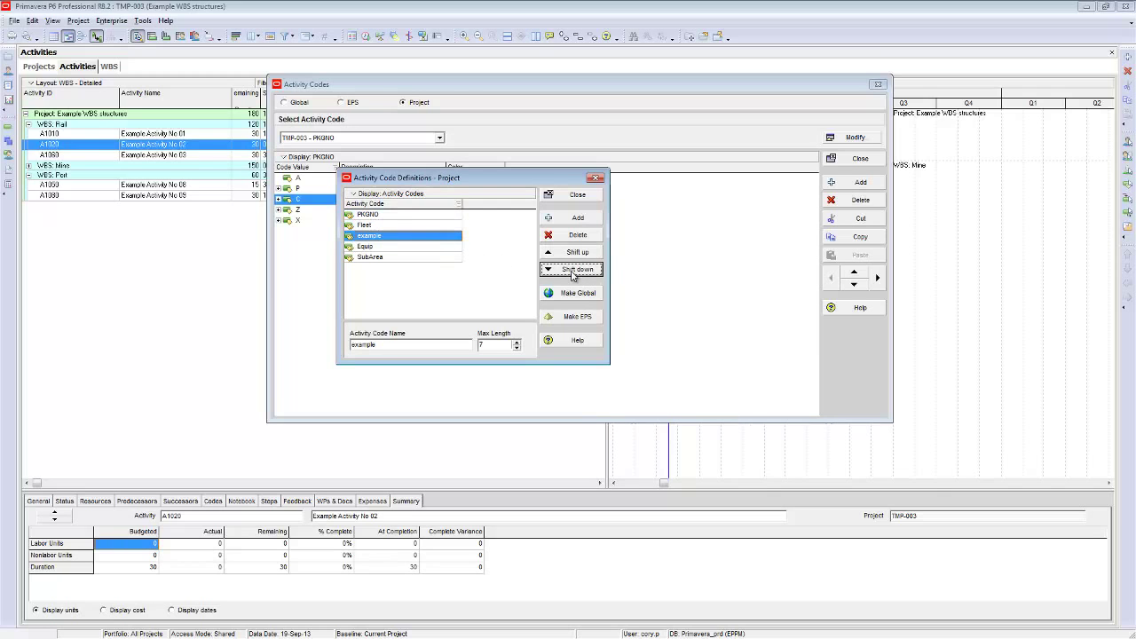
left_click(573, 272)
left_click(572, 272)
left_click(572, 253)
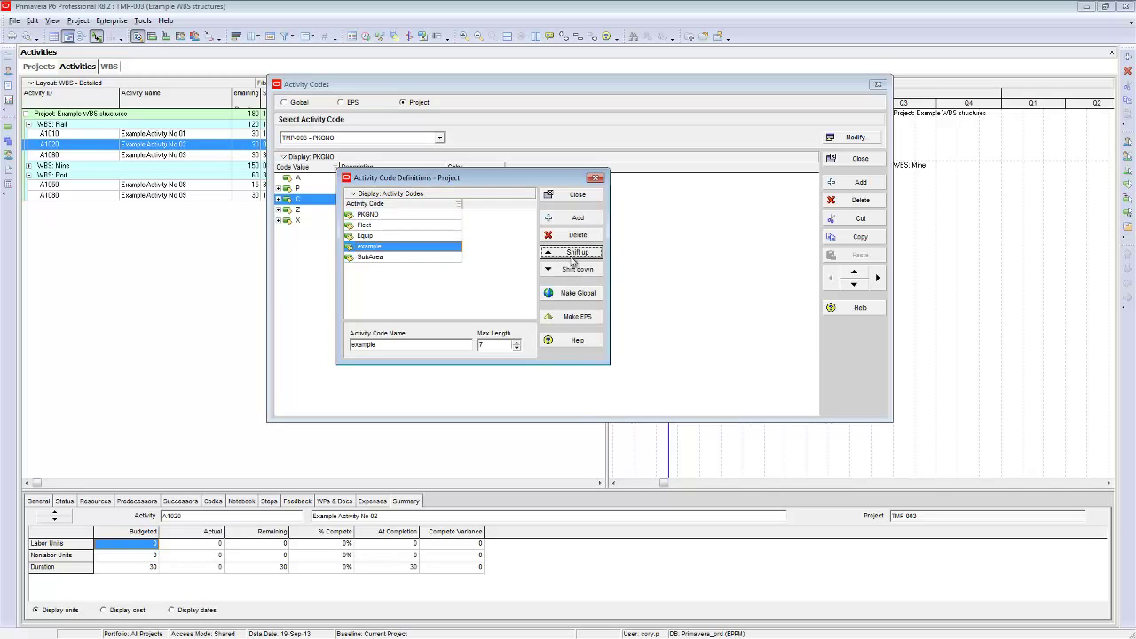
left_click(572, 253)
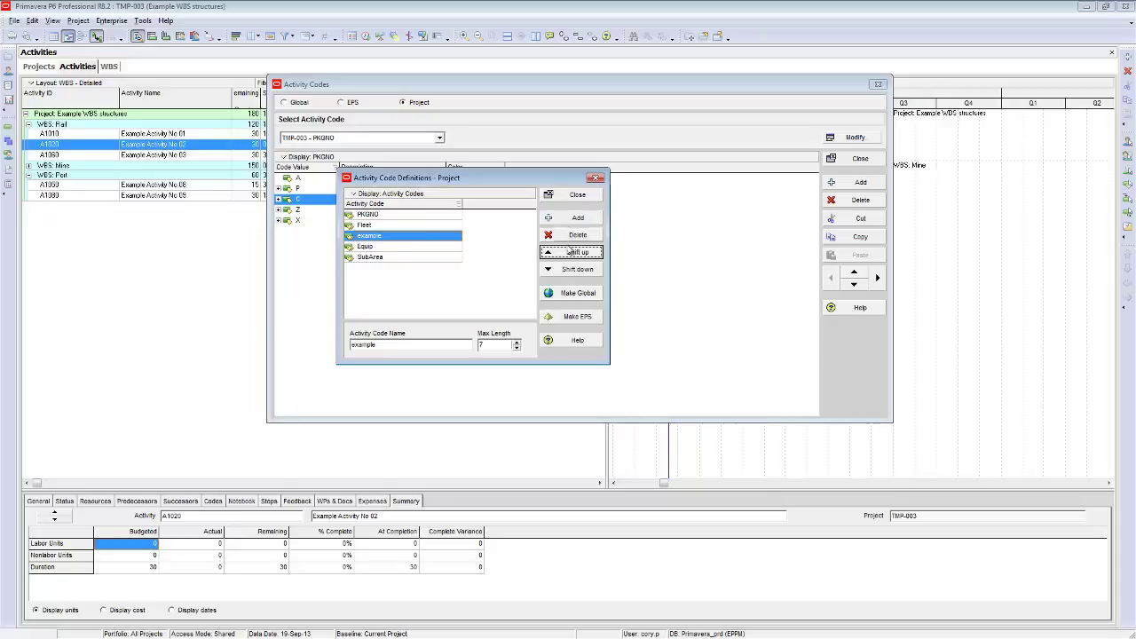
left_click(566, 197)
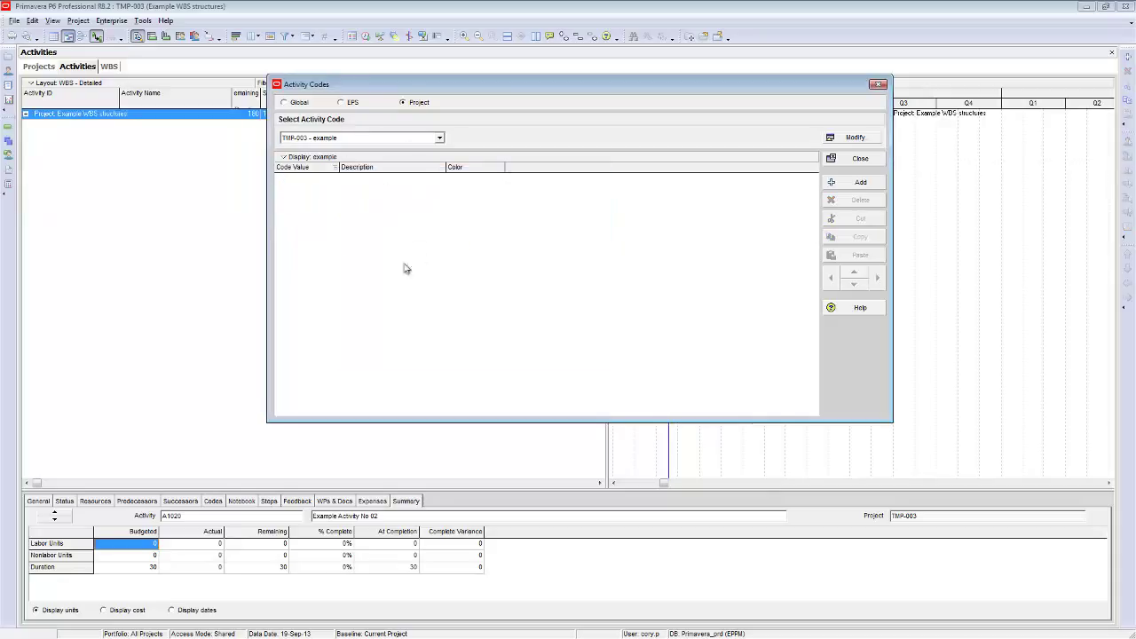
Add a value to the "example" code with code value 1 and description "Level 1"
left_click(834, 182)
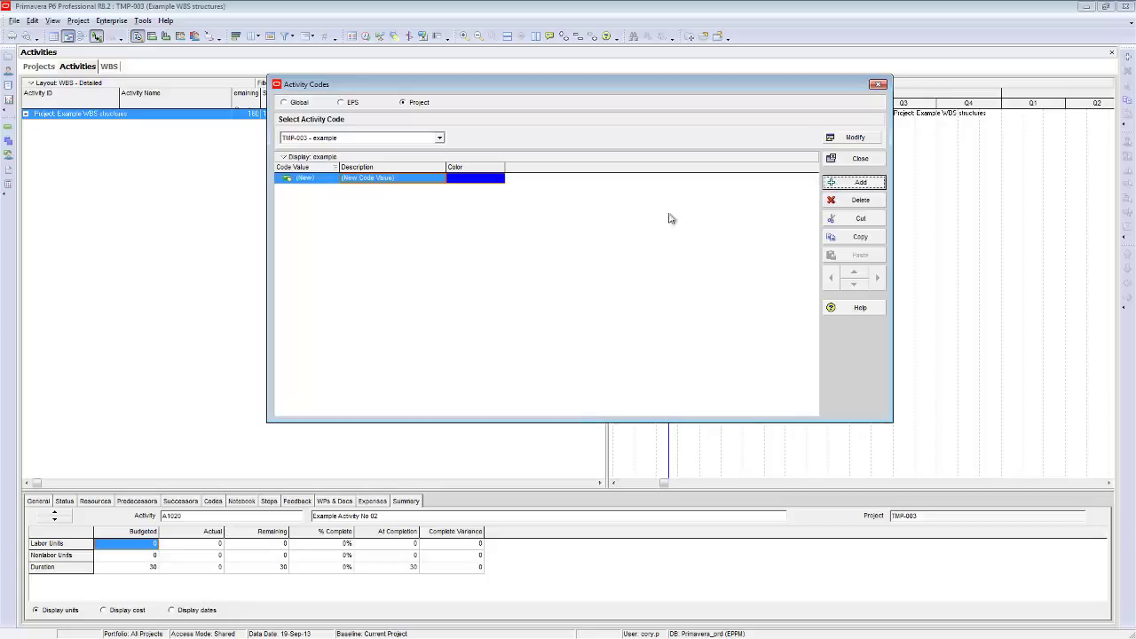
left_click(309, 180)
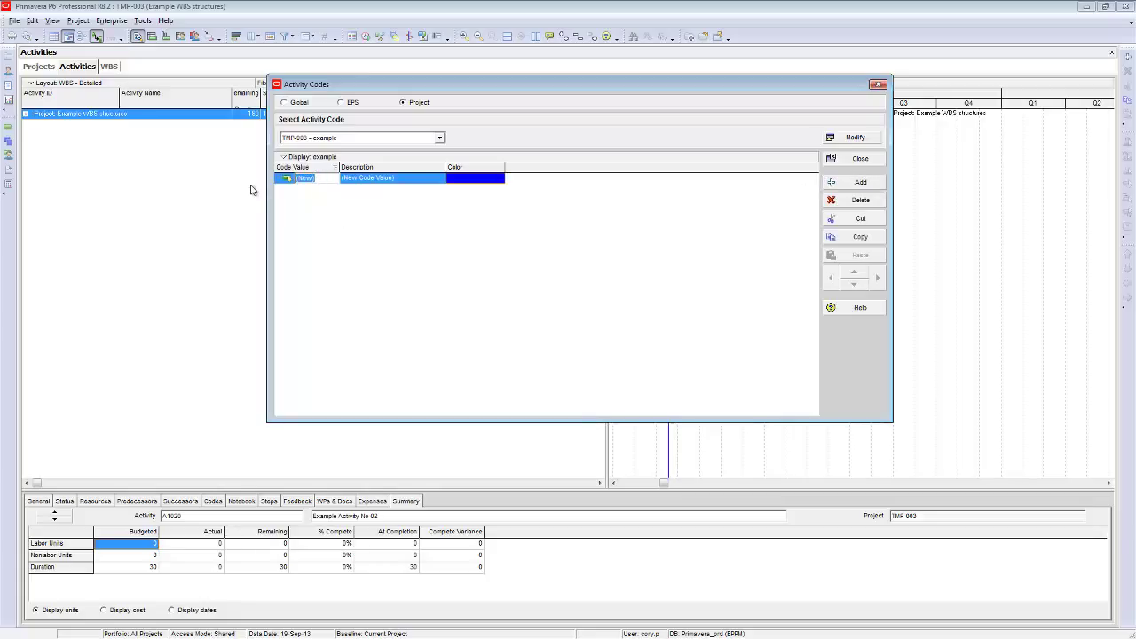
type("1")
left_click(395, 178)
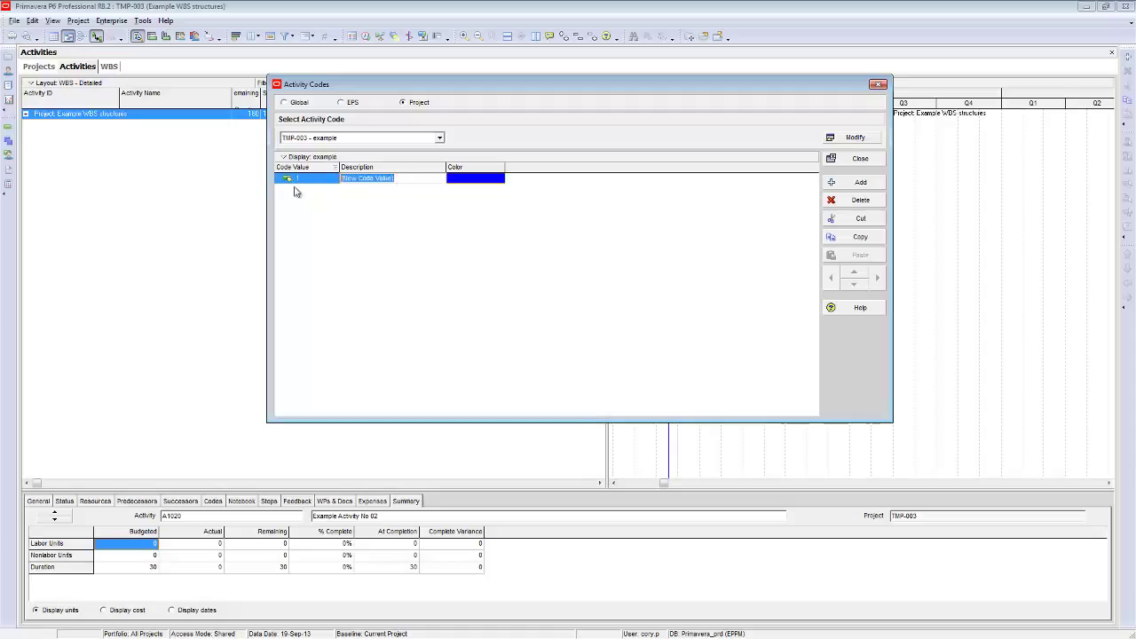
type("Level 1")
Add six more code values with default names below Level 1 and select the first of them
left_click(848, 184)
left_click(848, 184)
left_click(847, 183)
left_click(848, 183)
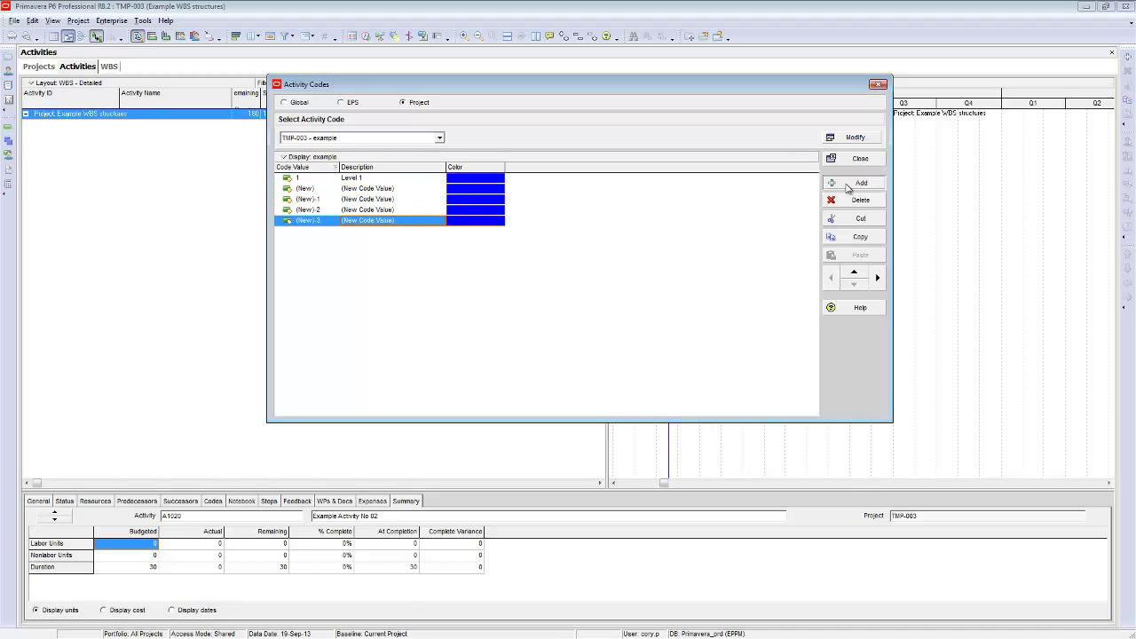
left_click(847, 184)
left_click(847, 184)
left_click(320, 190)
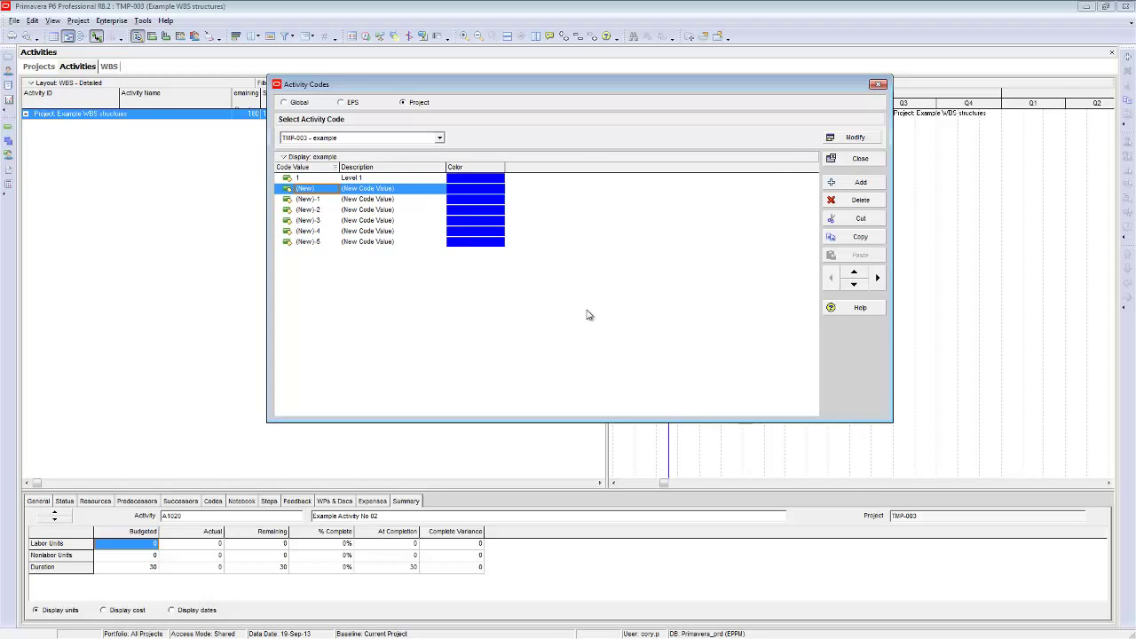
Move the (New)-4 code value up so it sits directly below (New) in the "example" code
left_click(355, 231)
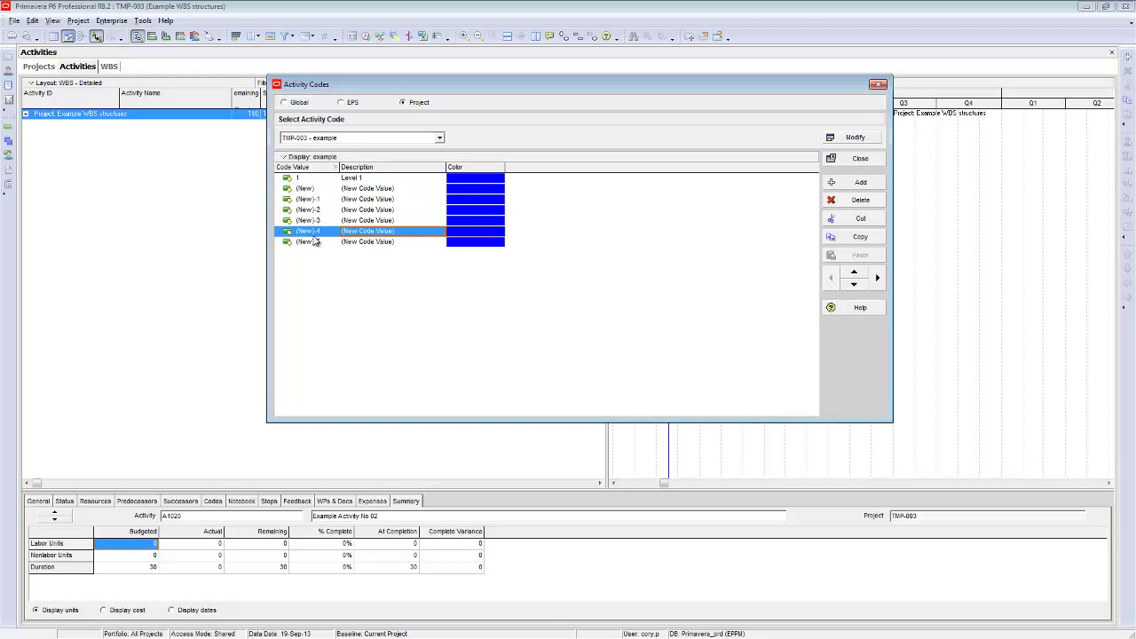
left_click(854, 274)
left_click(854, 273)
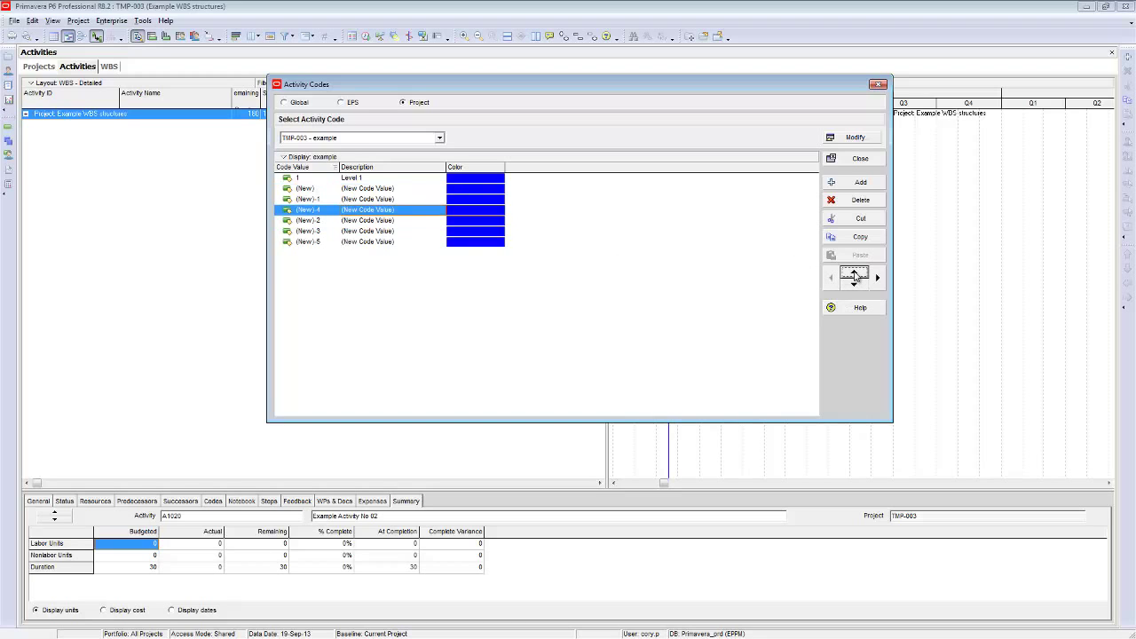
left_click(854, 273)
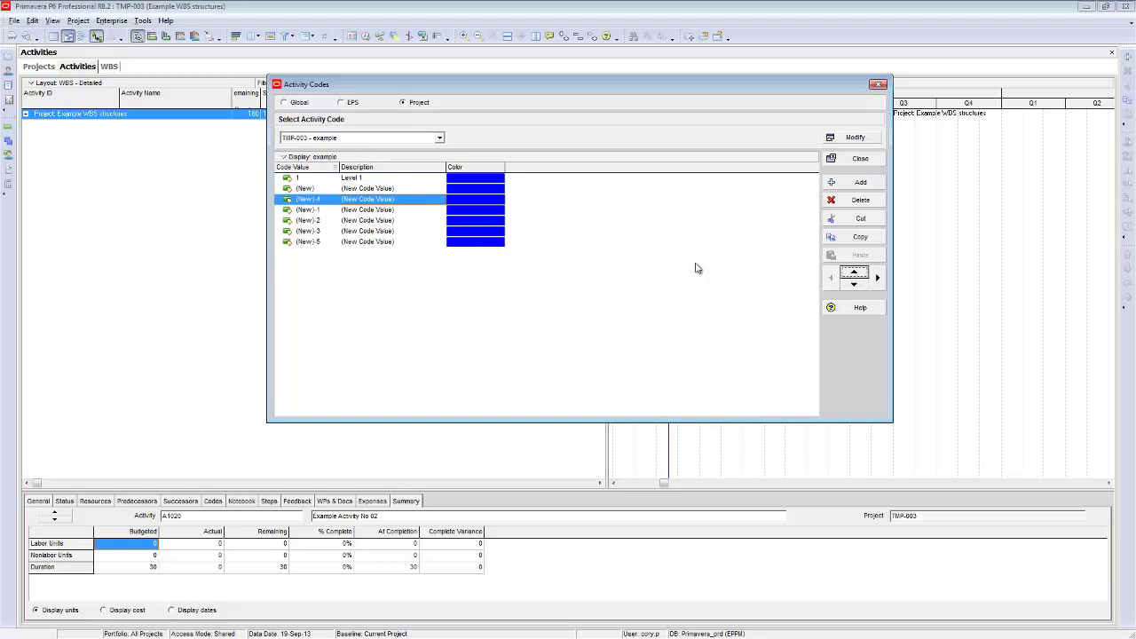
Indent the (New)-4 code value to make it a child of (New), and expand (New) to show it
left_click(314, 200)
left_click(307, 189)
left_click(306, 200)
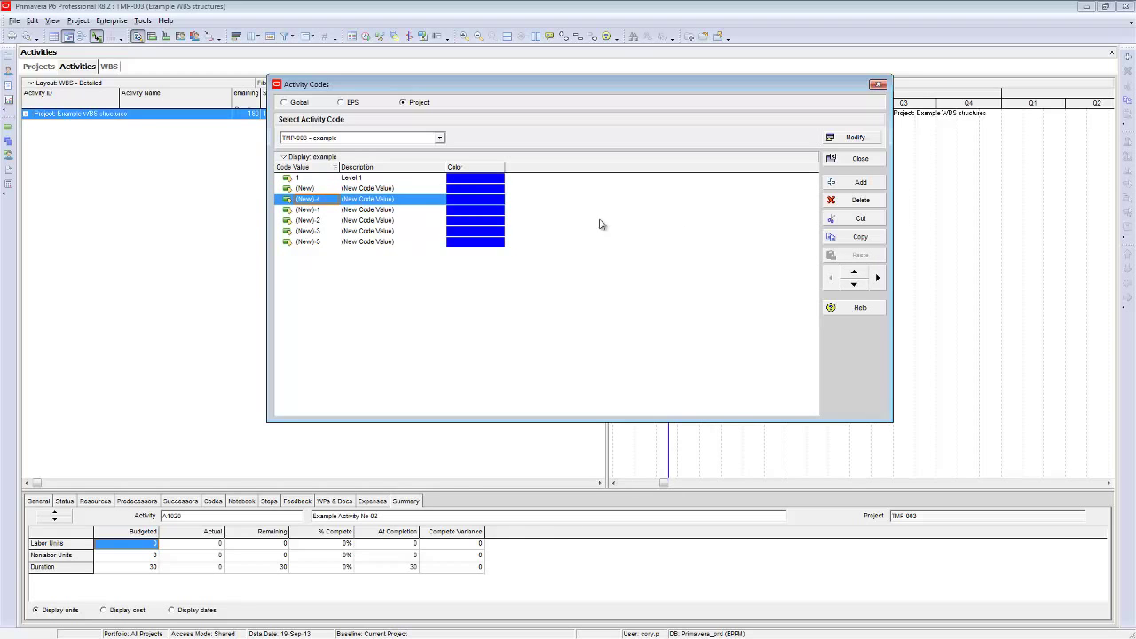
left_click(878, 278)
left_click(279, 190)
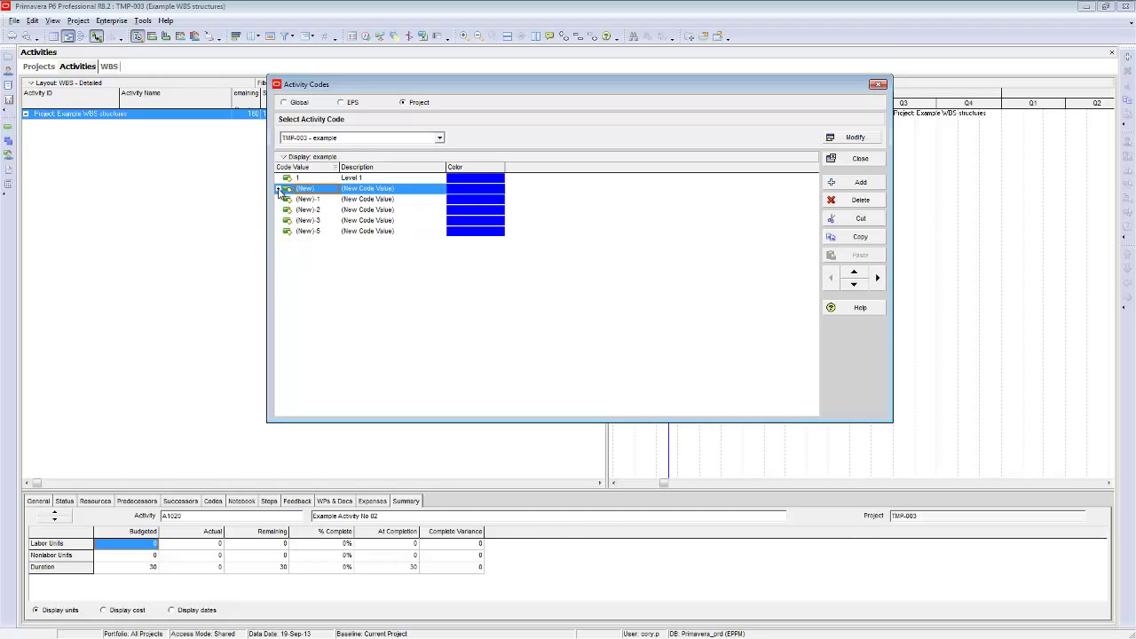
left_click(279, 189)
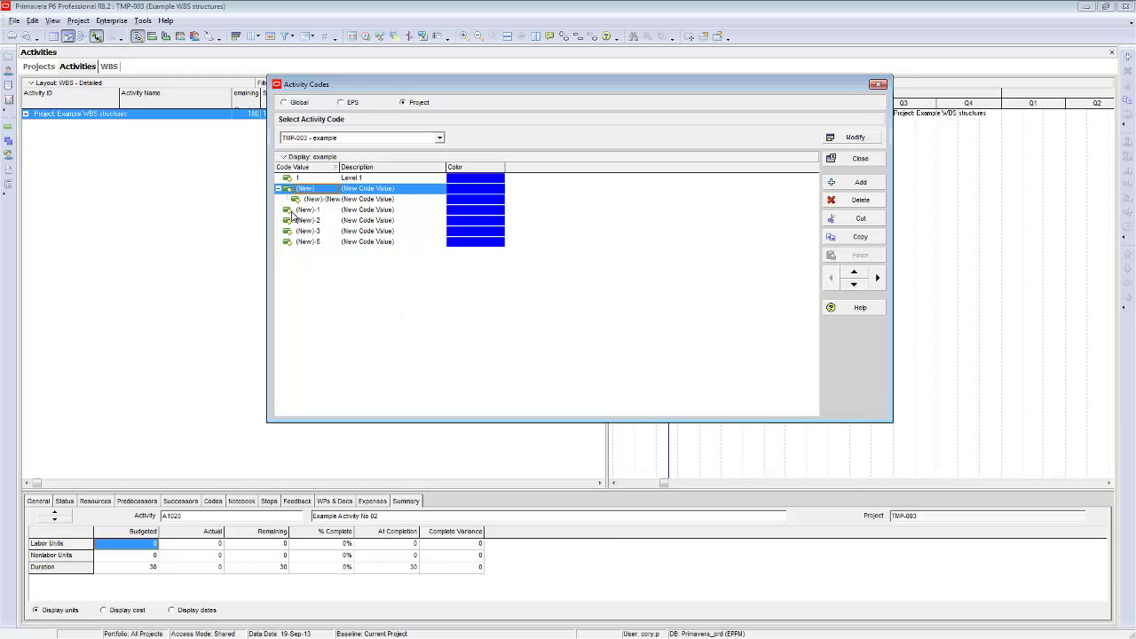
left_click(295, 211)
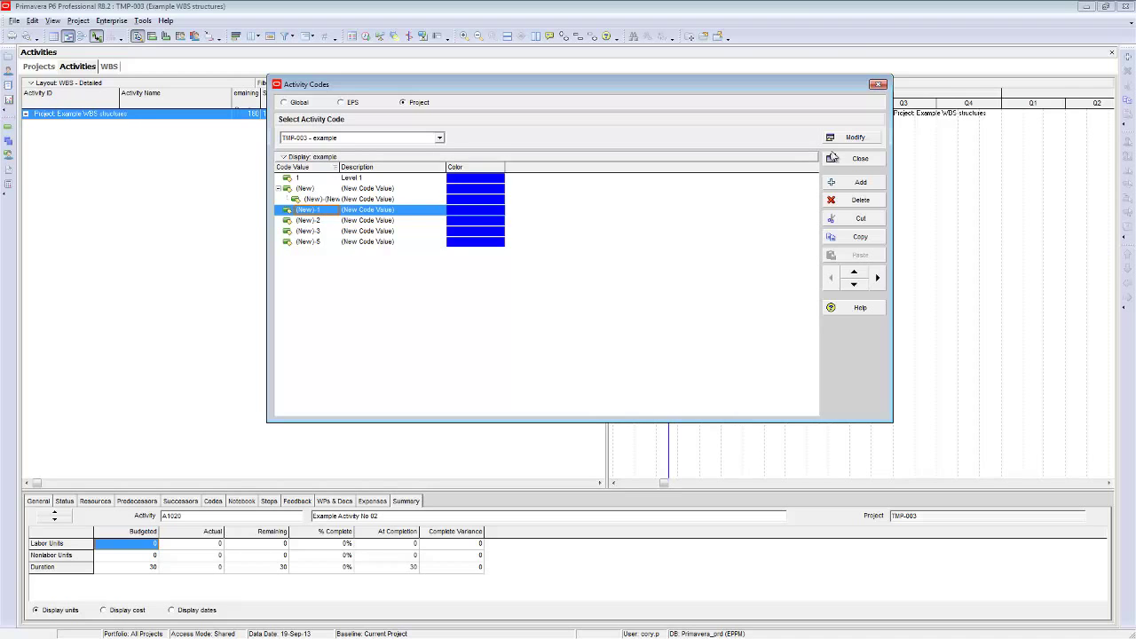
Delete the "example" project activity code and close the activity code definitions
left_click(852, 138)
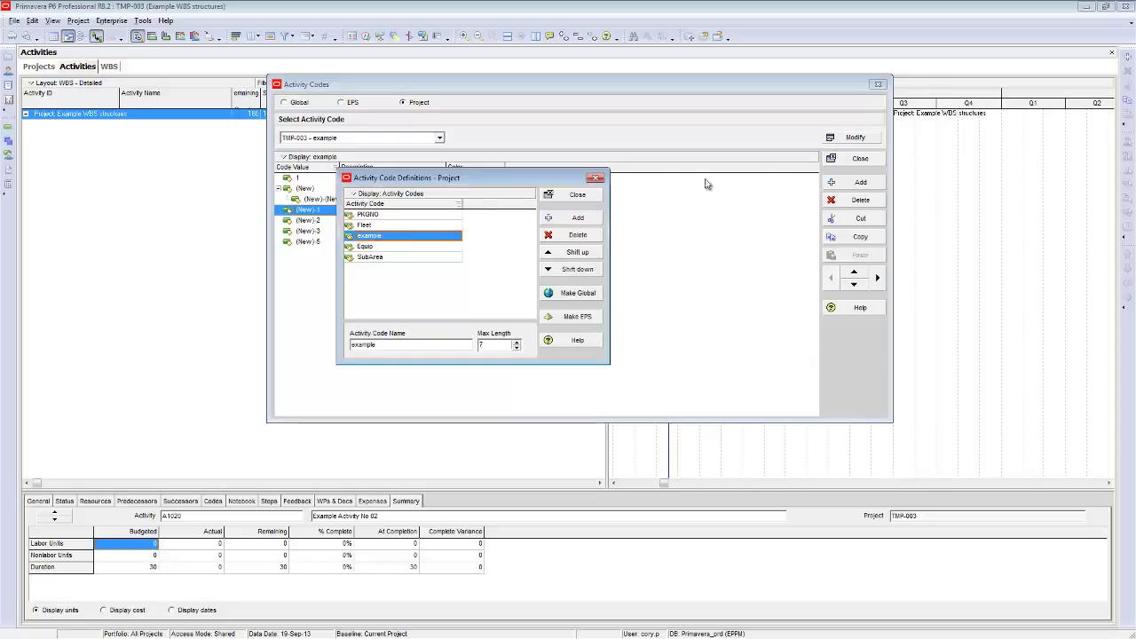
left_click(575, 235)
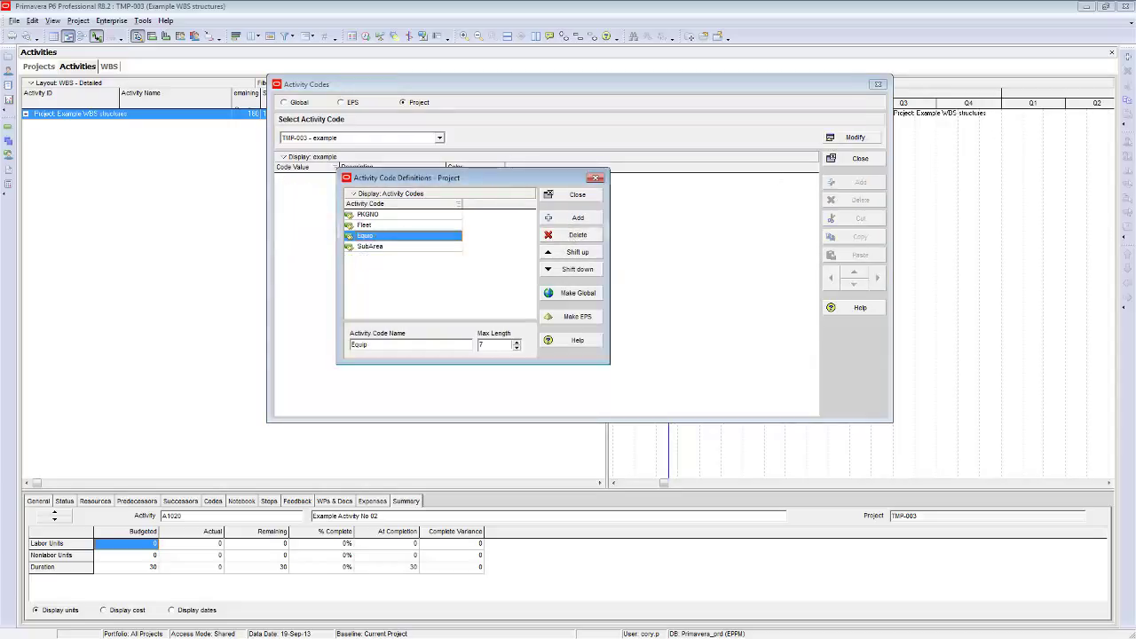
left_click(577, 195)
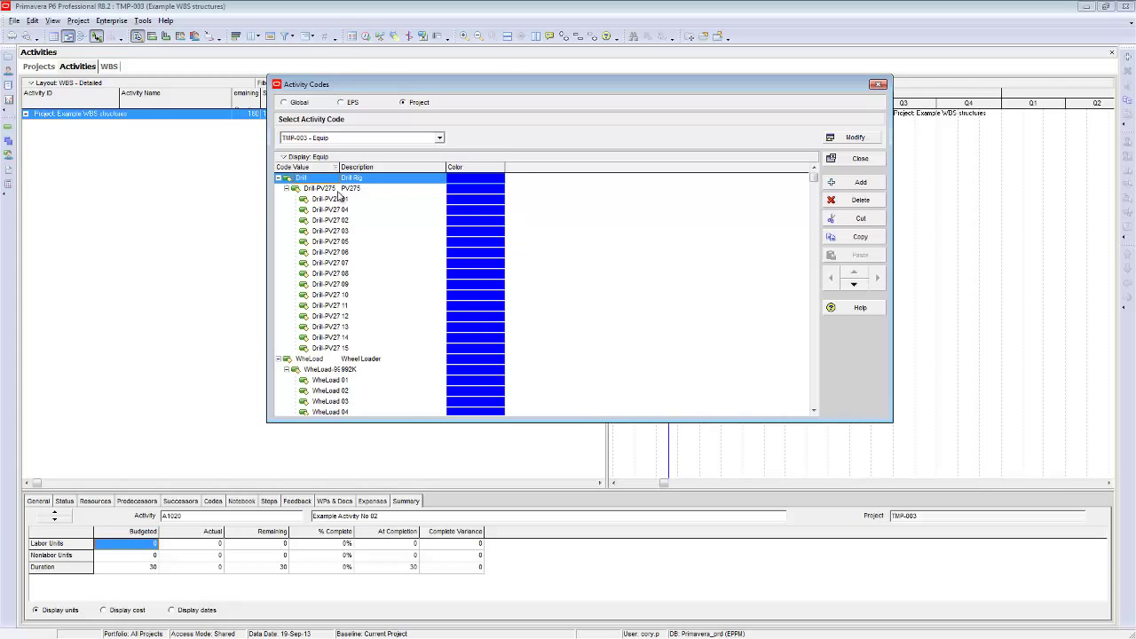
Widen the Code Value column, review the hierarchy of the Equip code values, and close the activity codes
left_click_drag(341, 167, 410, 167)
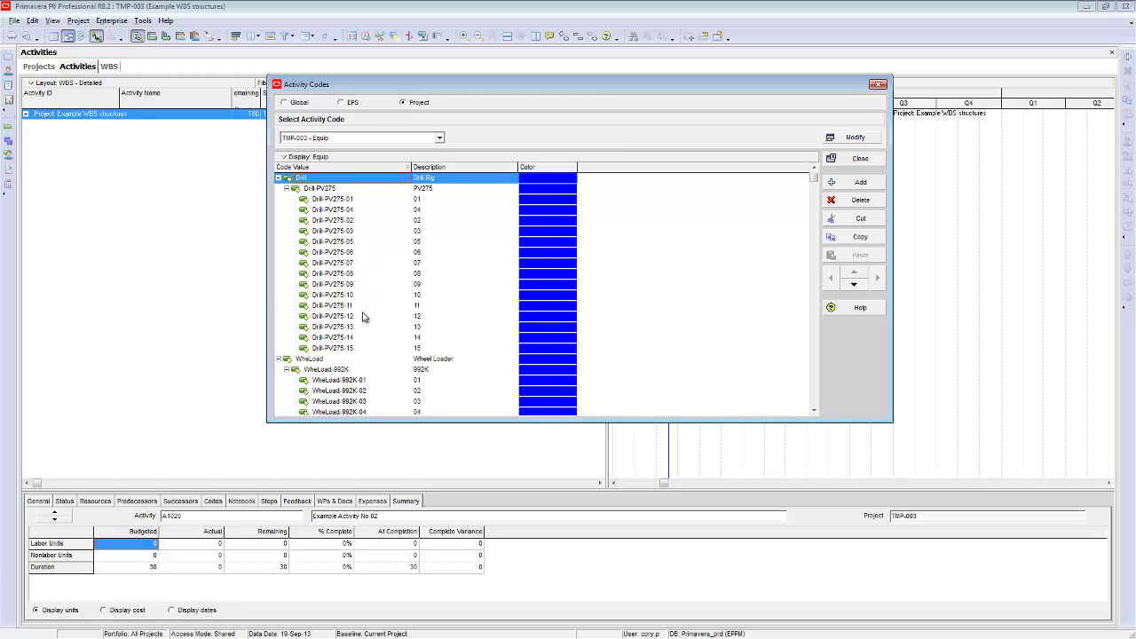
scroll(362, 362, "down", 5)
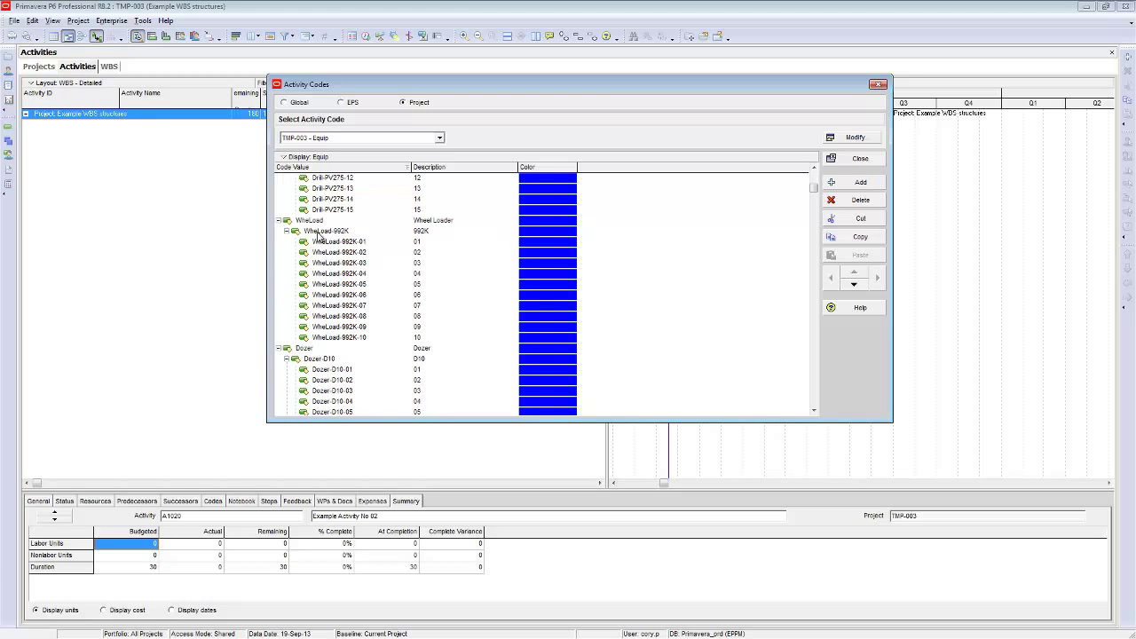
scroll(355, 334, "down", 1)
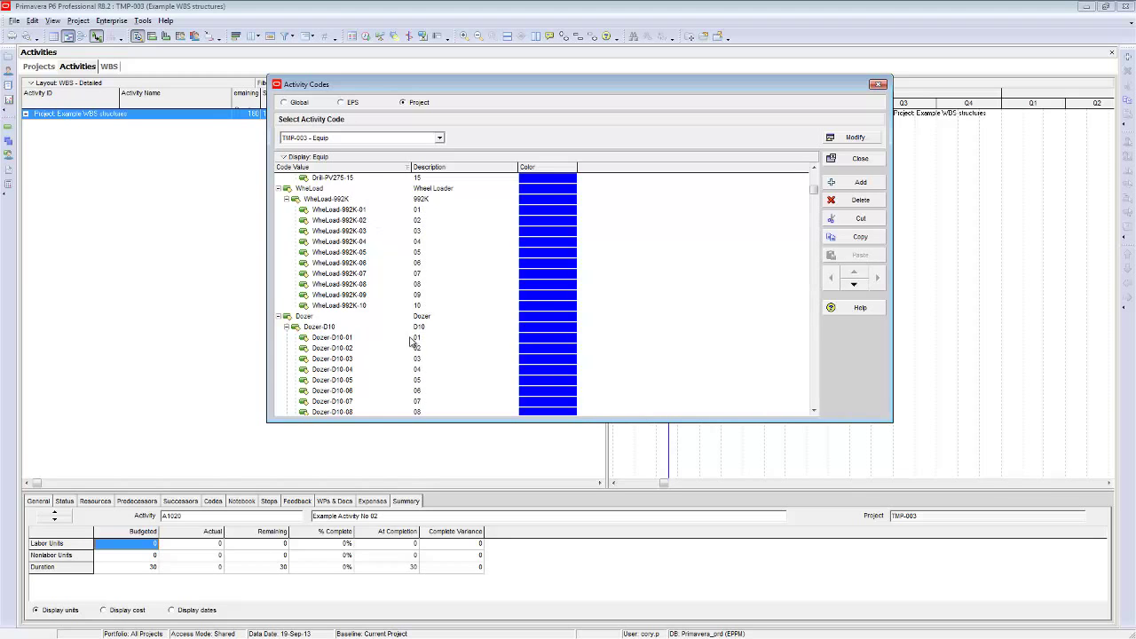
scroll(410, 337, "up", 4)
scroll(407, 331, "up", 2)
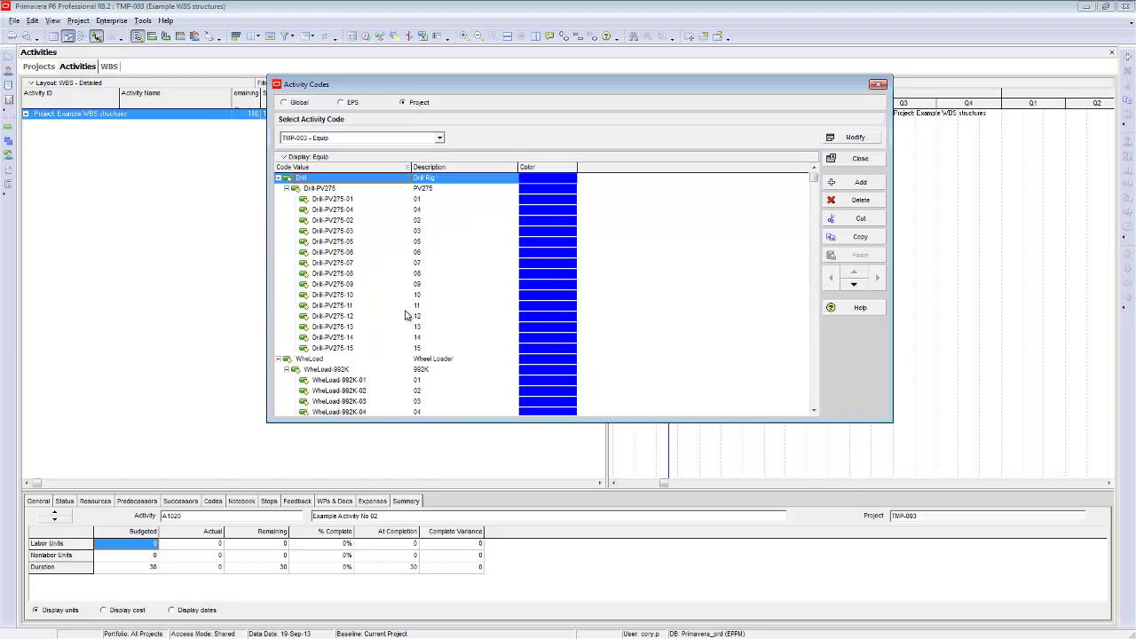
left_click(860, 159)
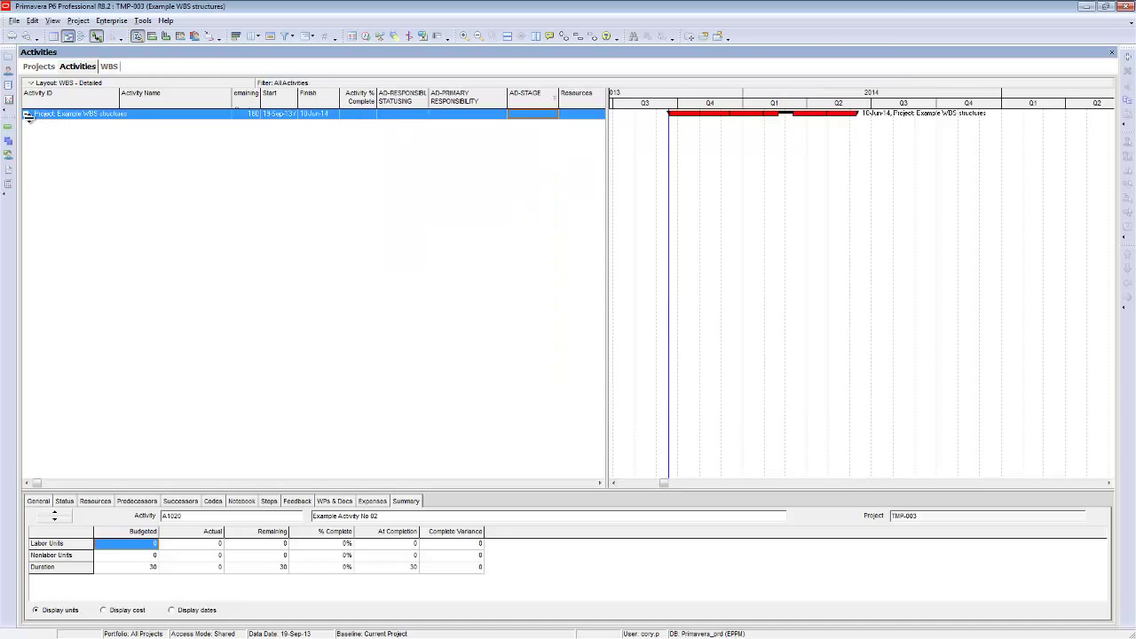
Expand the project's WBS groups and add the project activity code PKGNO to the selected activity columns
left_click(27, 115)
left_click(34, 166)
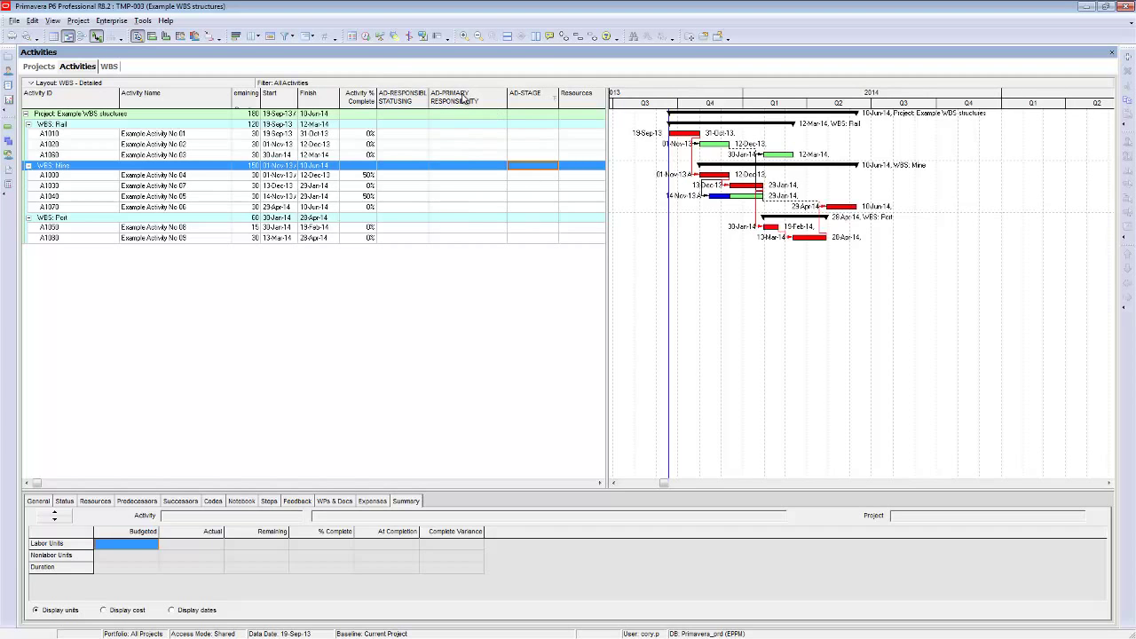
right_click(405, 104)
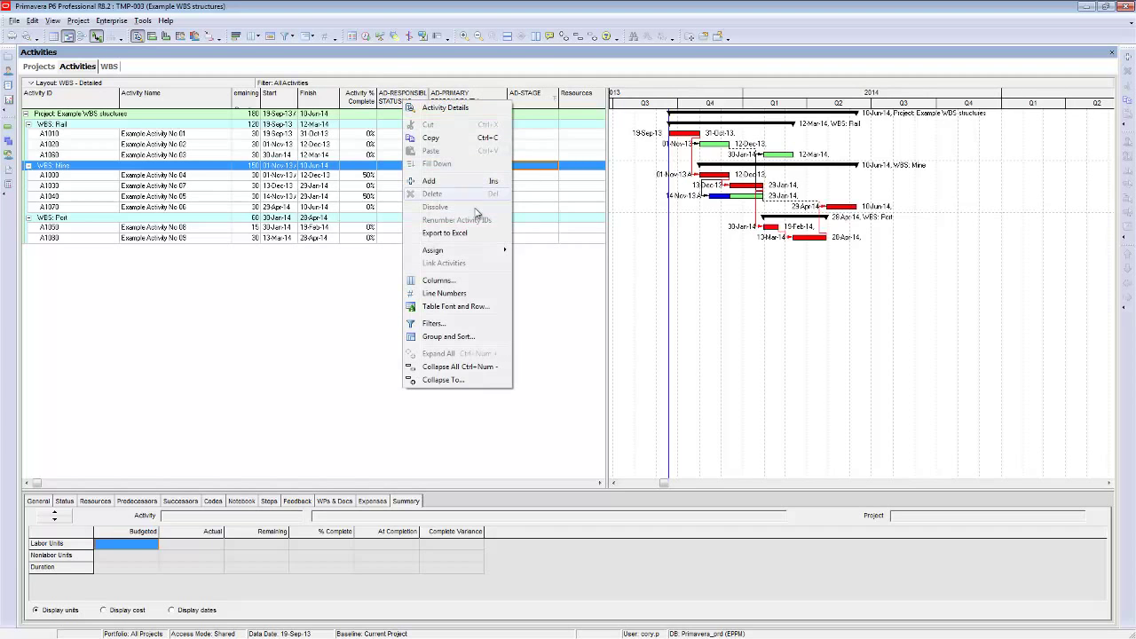
left_click(448, 282)
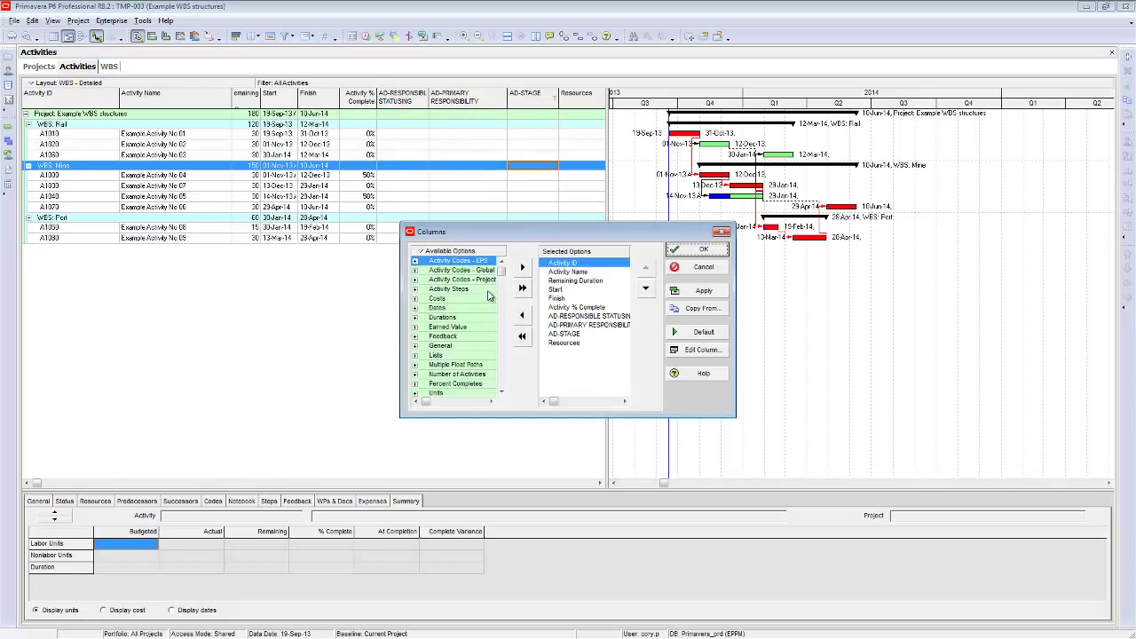
left_click(415, 281)
left_click(454, 307)
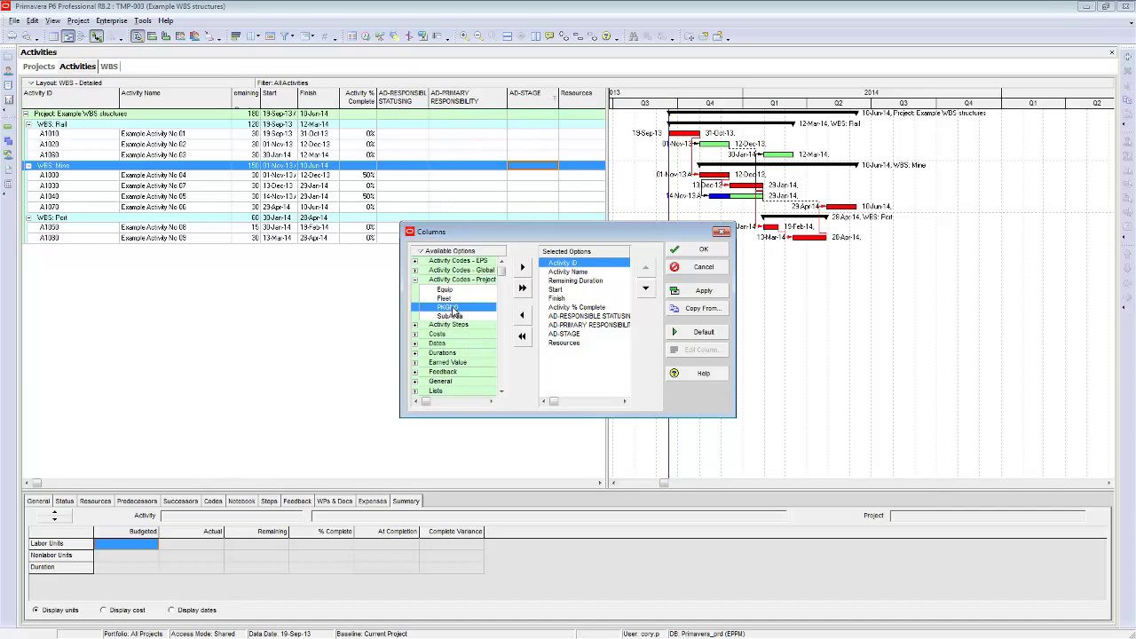
left_click(522, 269)
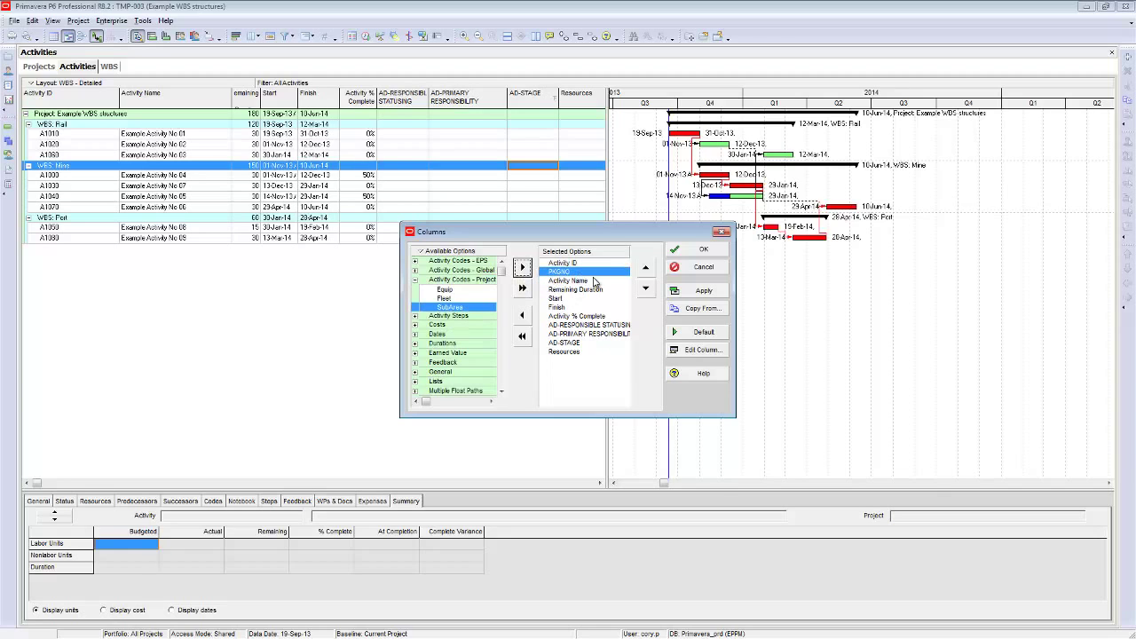
Place the PKGNO column directly after Activity % Complete and apply the column selection
left_click(646, 289)
double_click(647, 288)
double_click(646, 289)
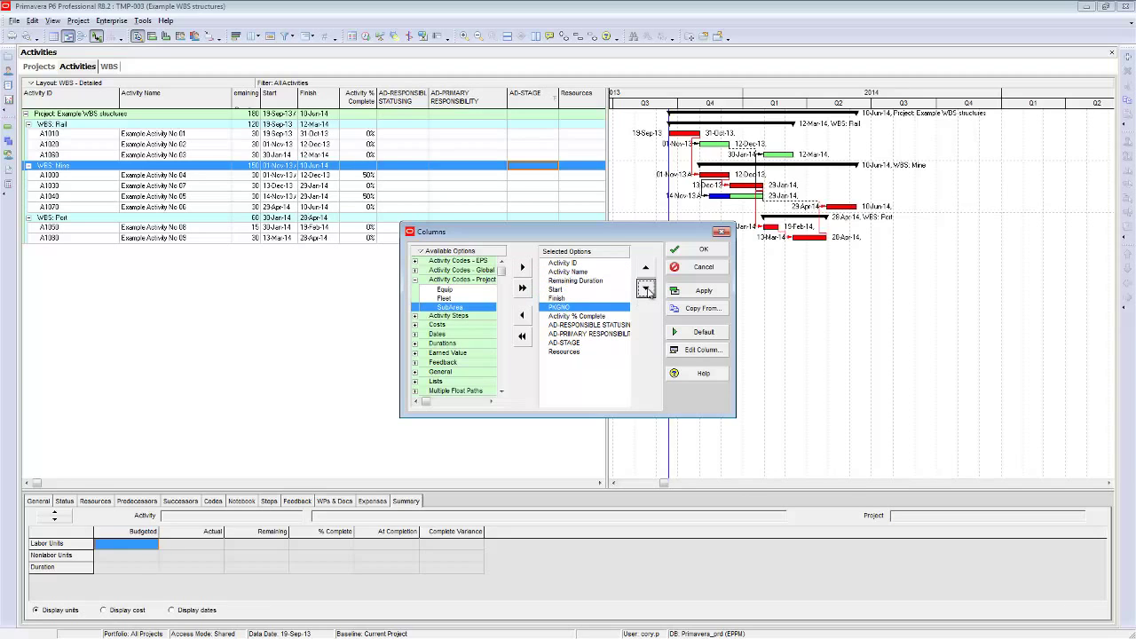
left_click(646, 289)
left_click(646, 289)
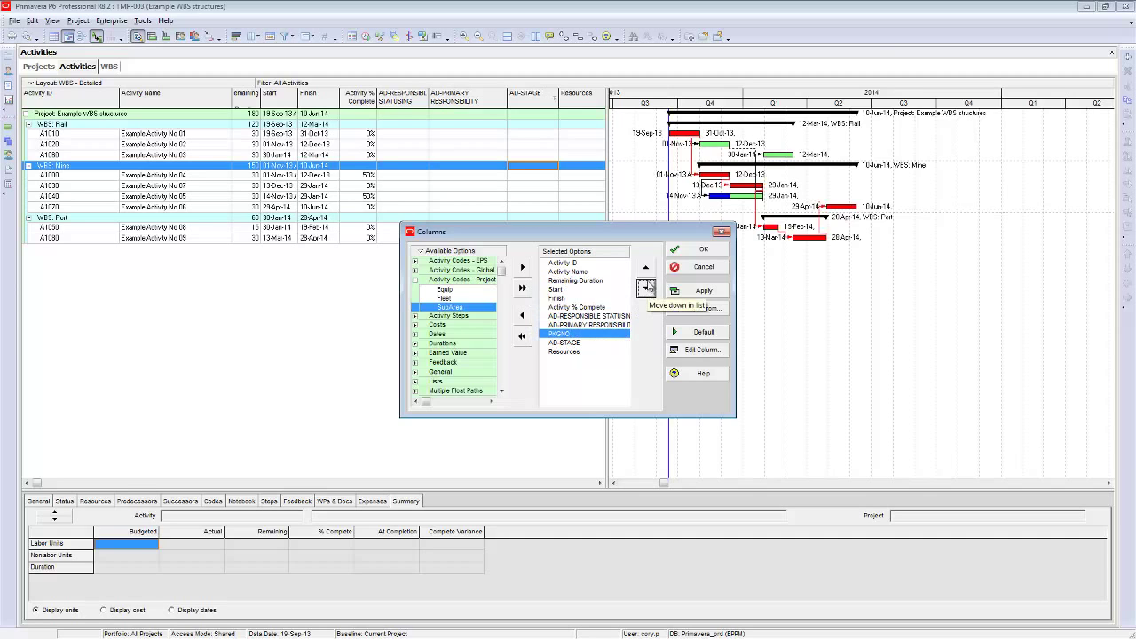
left_click(646, 268)
left_click(646, 270)
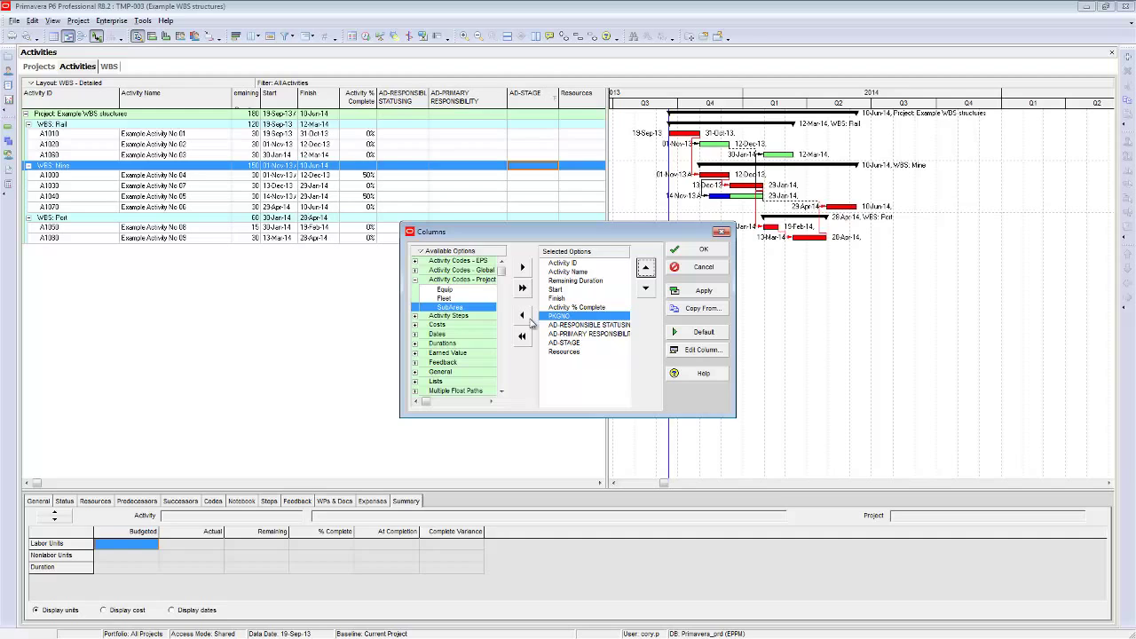
left_click(414, 270)
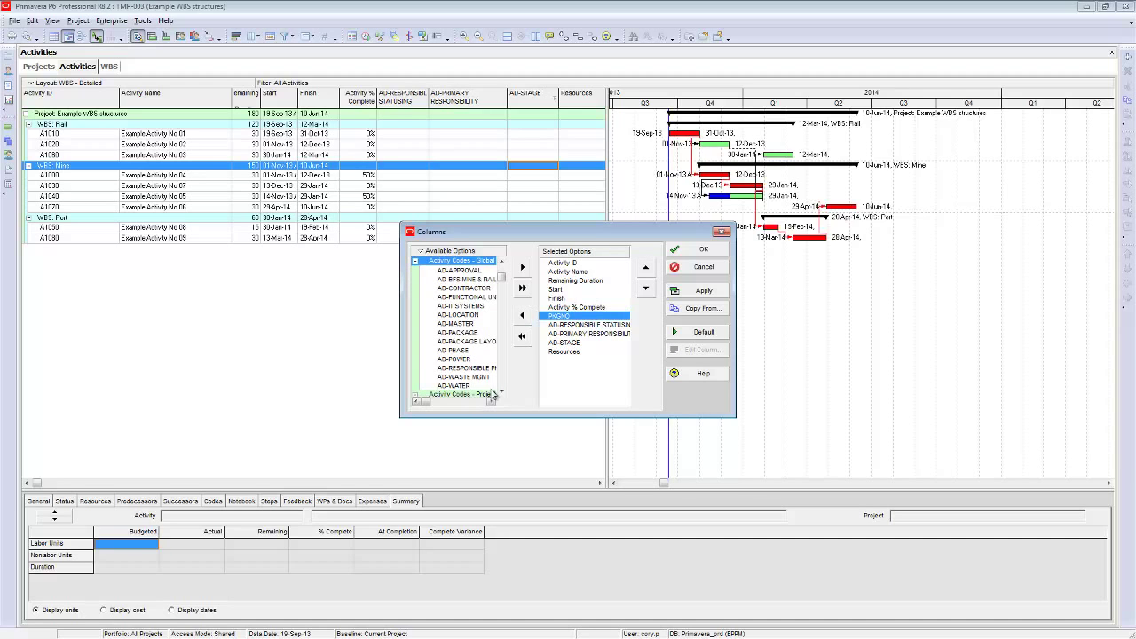
left_click(698, 294)
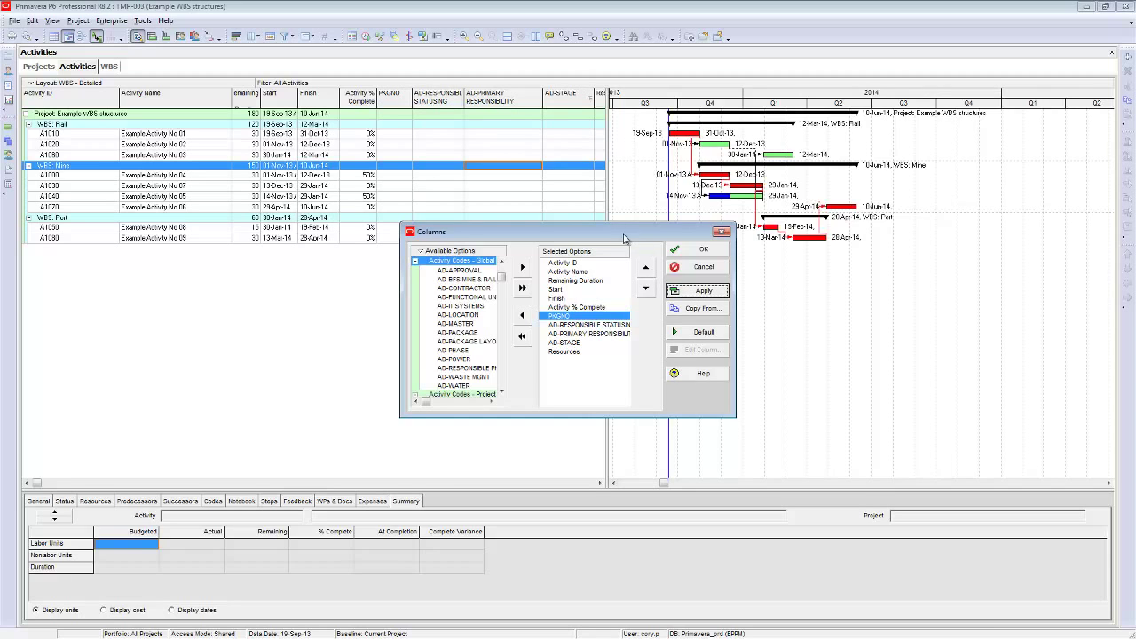
left_click(700, 252)
Enlarge the activity table beside the Gantt chart and widen the PKGNO, AD-RESPONSIBLE STATUSING and AD-STAGE columns
left_click_drag(608, 221, 769, 221)
left_click_drag(417, 103, 539, 101)
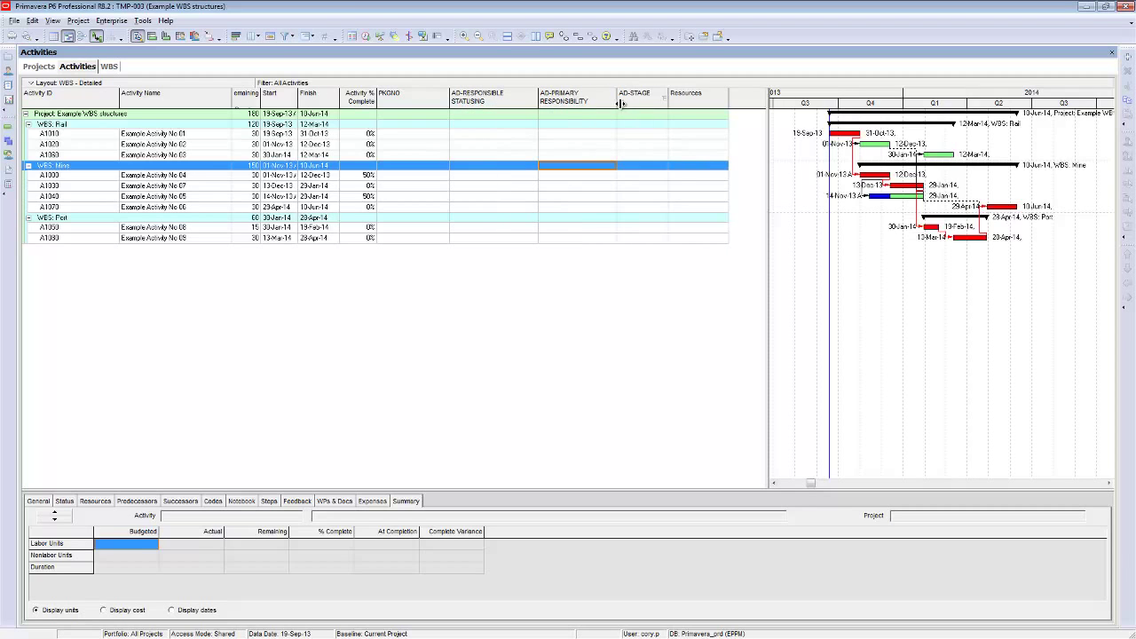
left_click_drag(617, 103, 682, 108)
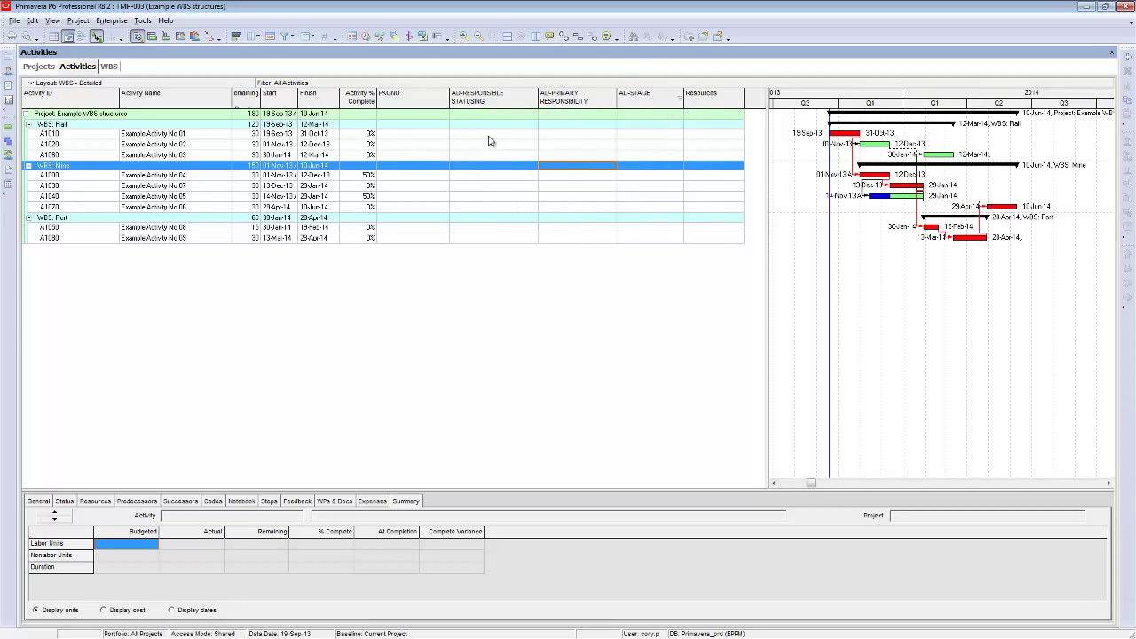
Open the PKGNO value selection for activity A1010 and filter it by All Values
left_click(405, 135)
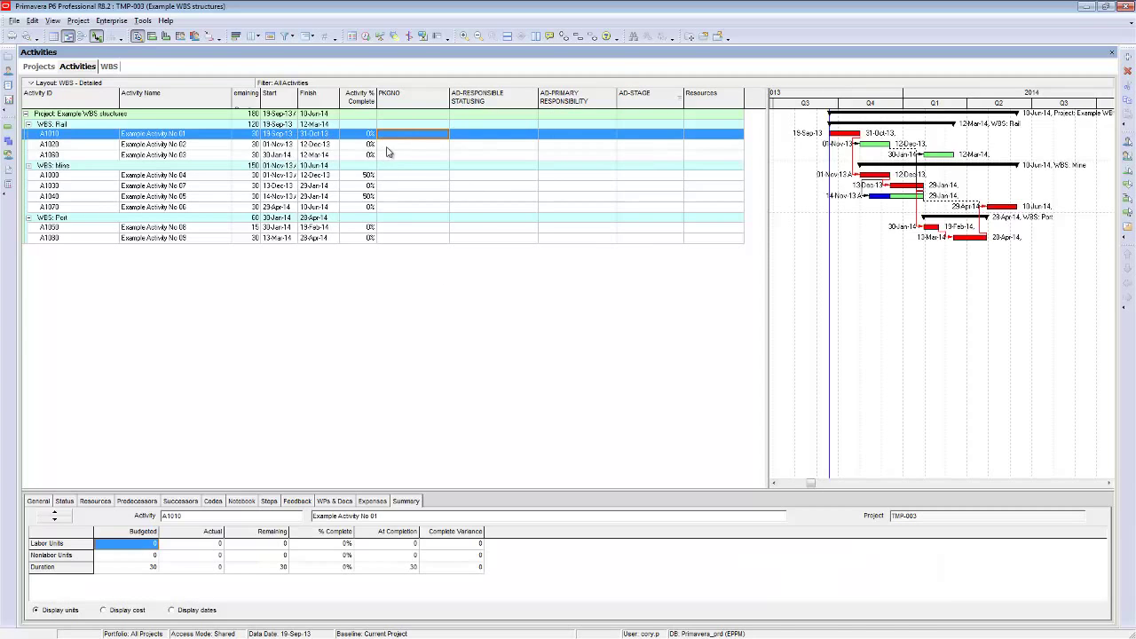
left_click(402, 135)
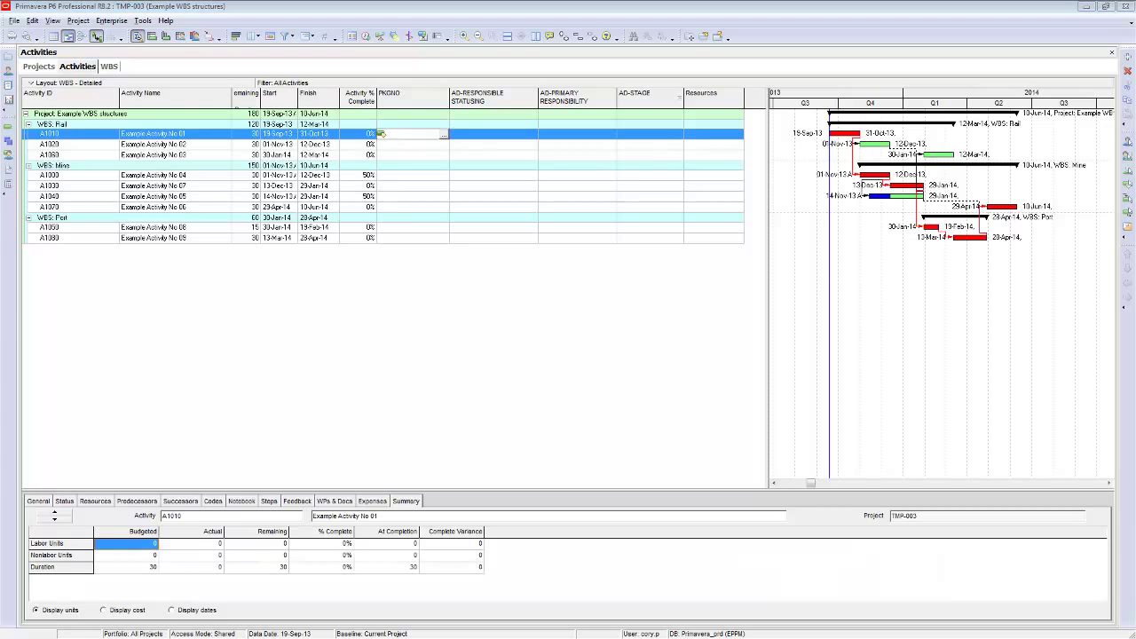
left_click(443, 135)
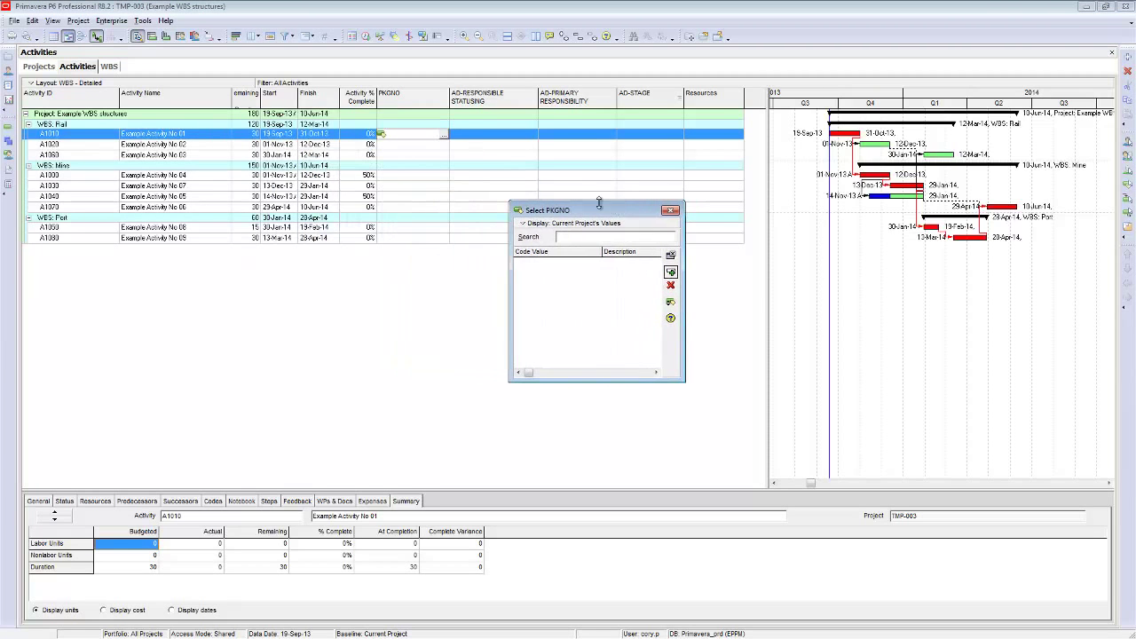
left_click(524, 225)
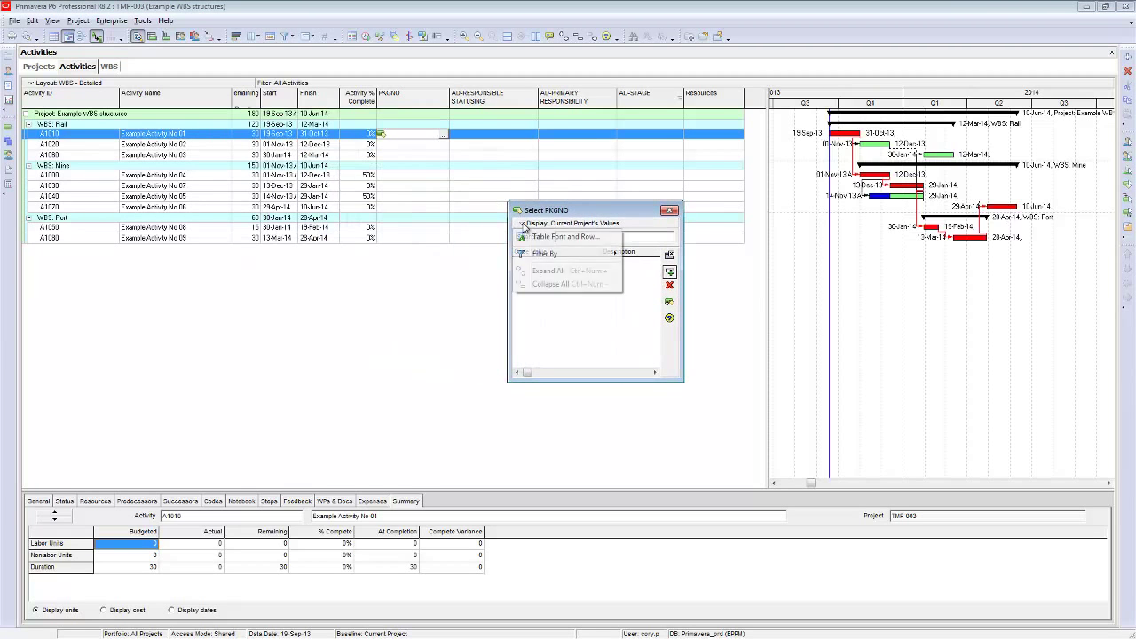
mouse_move(554, 258)
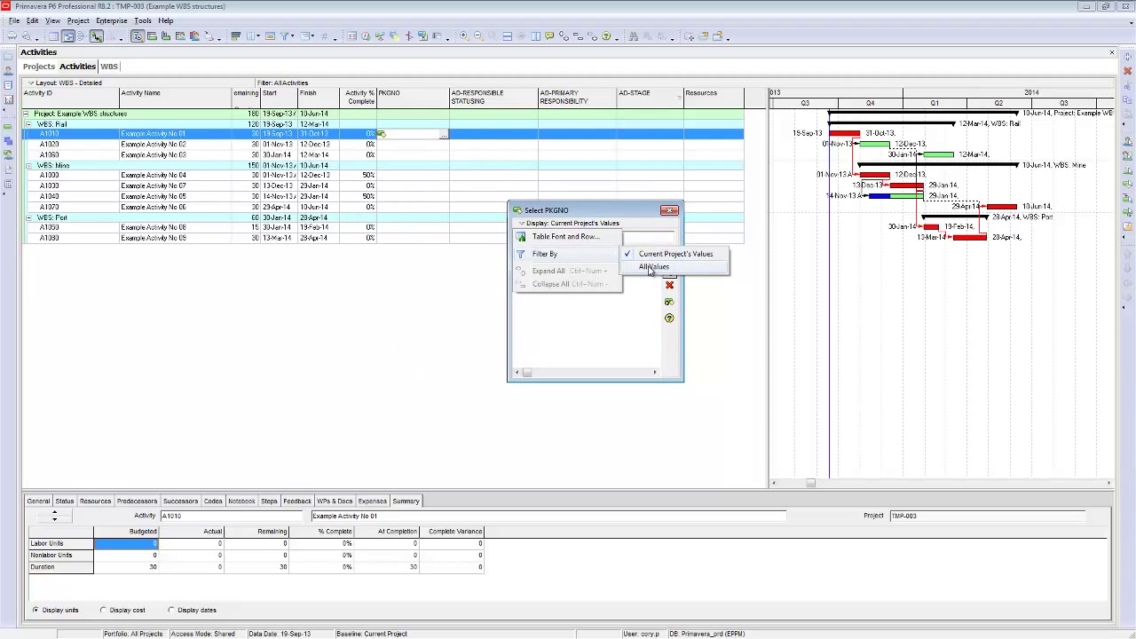
left_click(654, 266)
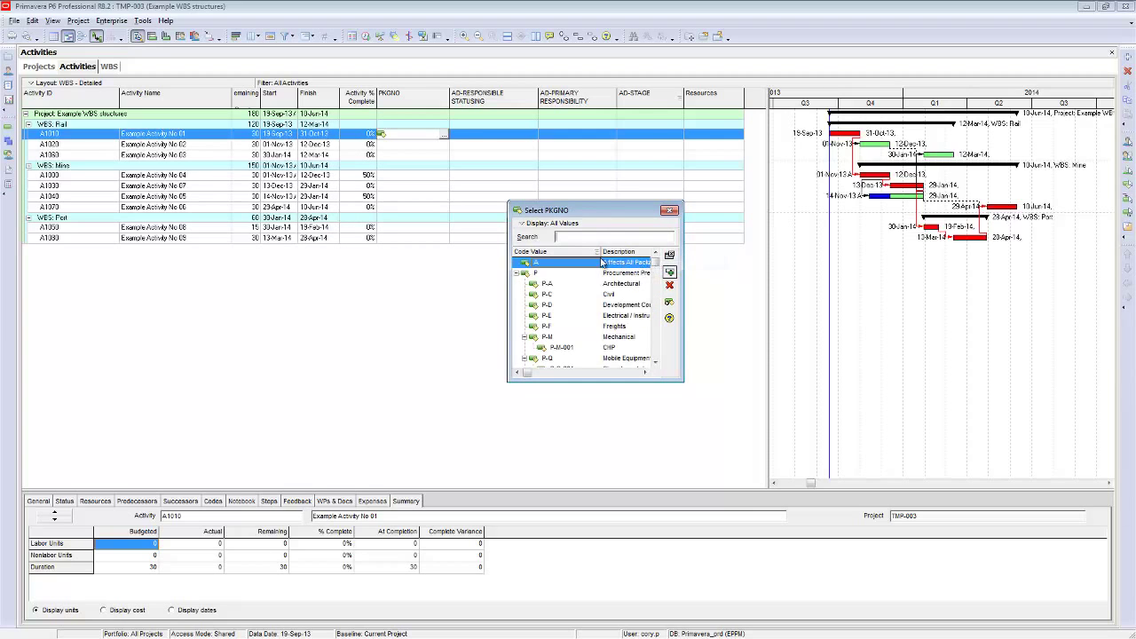
Enlarge the PKGNO value selection window and collapse all of its code value groups
left_click(518, 276)
left_click(519, 284)
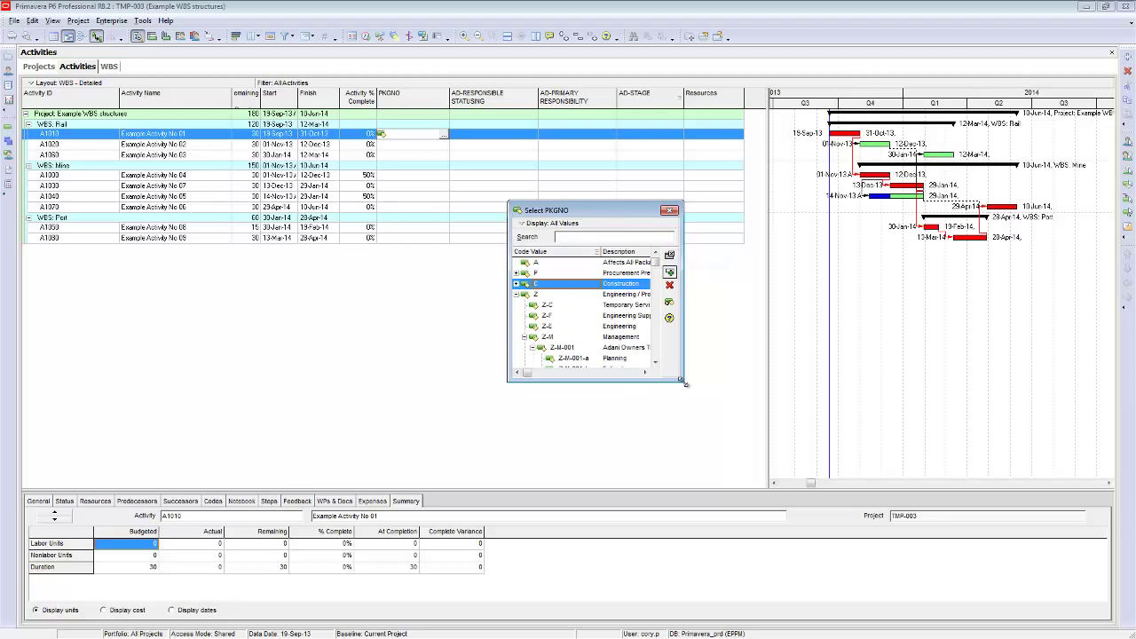
left_click_drag(685, 384, 857, 465)
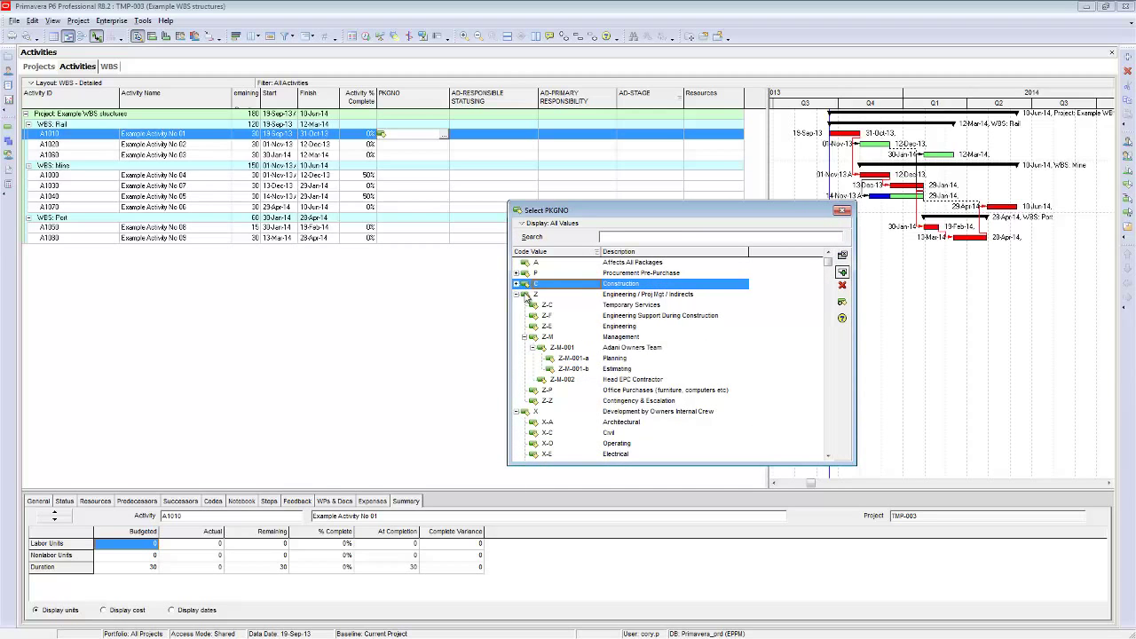
right_click(526, 296)
left_click(565, 362)
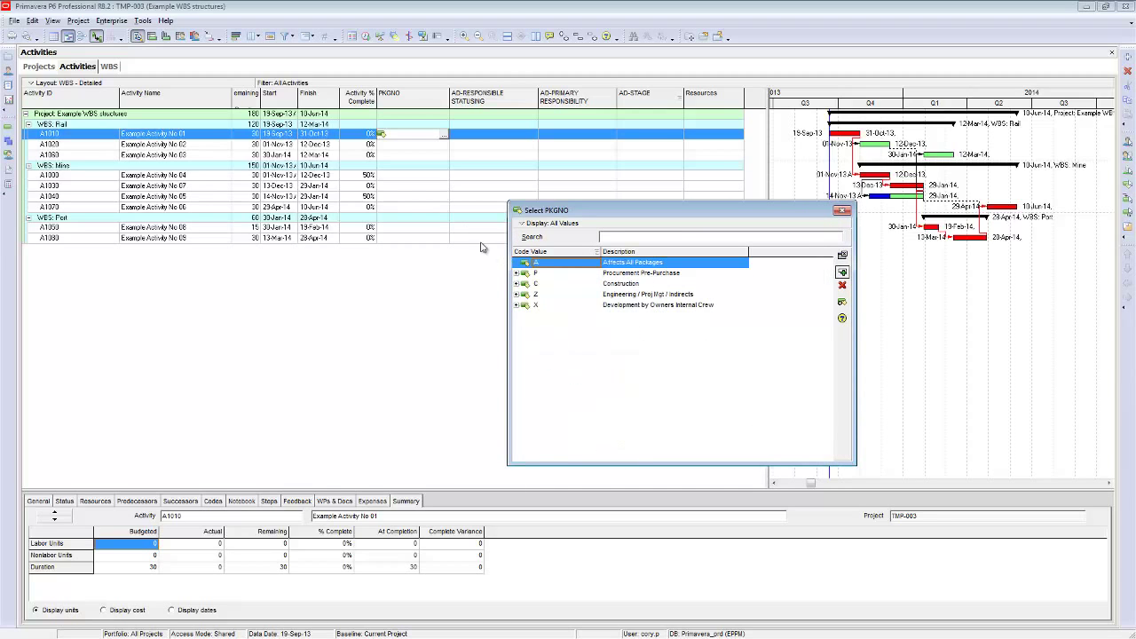
Expand Procurement Pre-Purchase and its Mechanical group and assign P-M-001 (CHP) as the PKGNO value of activity A1010
left_click(516, 273)
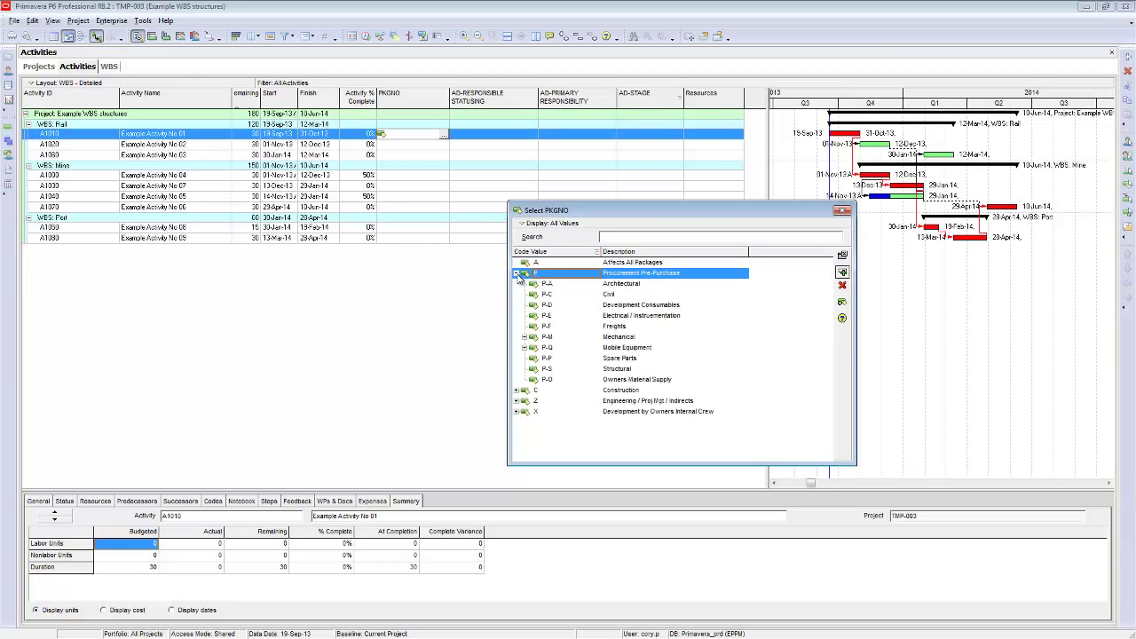
left_click(549, 285)
left_click(541, 339)
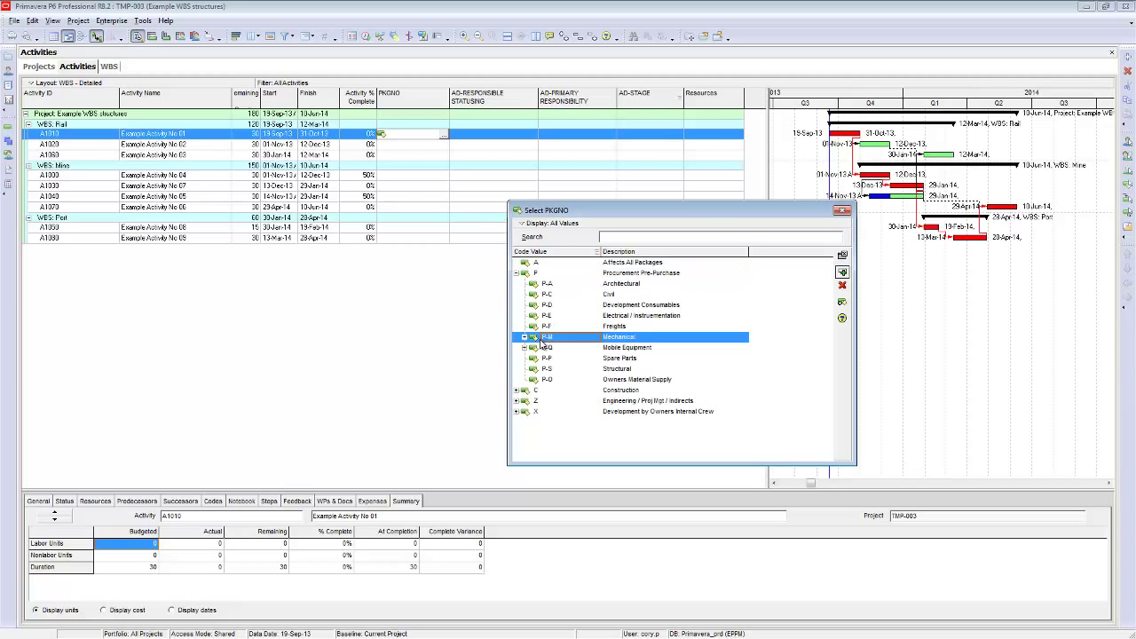
left_click(525, 338)
left_click(564, 349)
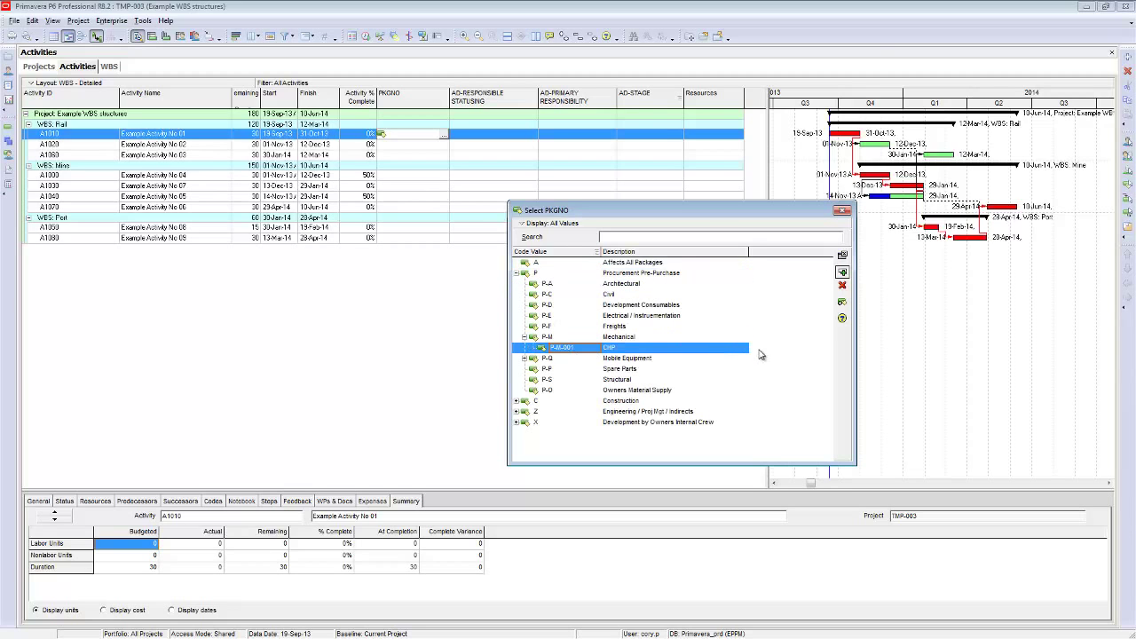
double_click(560, 348)
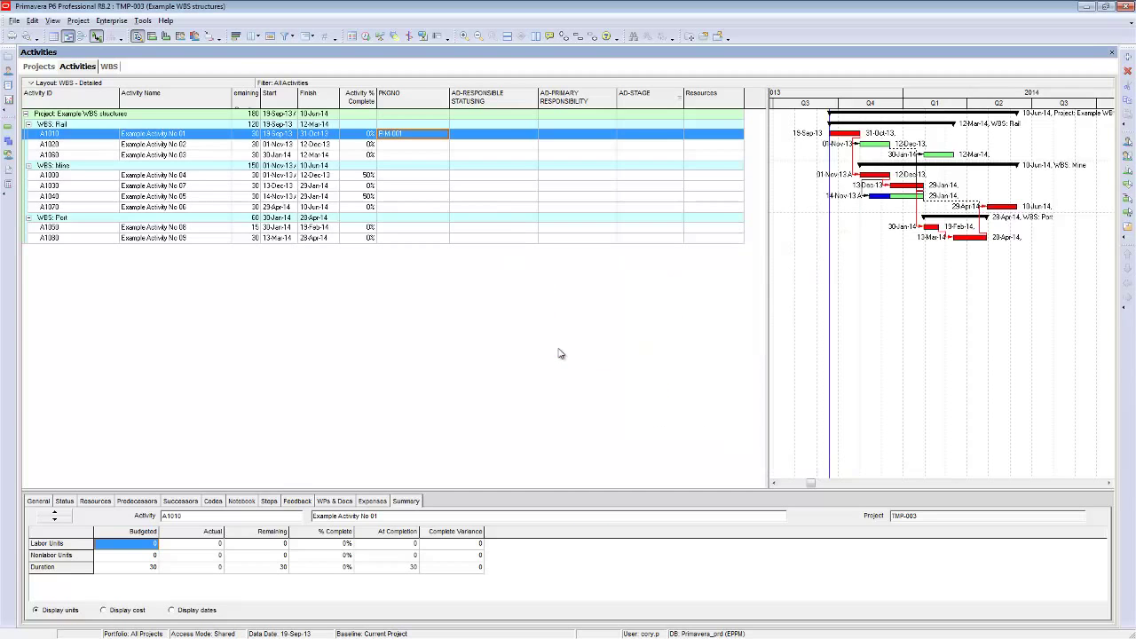
Fill down the PKGNO value P-M-001 from activity A1010 to the other two activities of WBS Rail
left_click(404, 147)
left_click(404, 136)
left_click(438, 158)
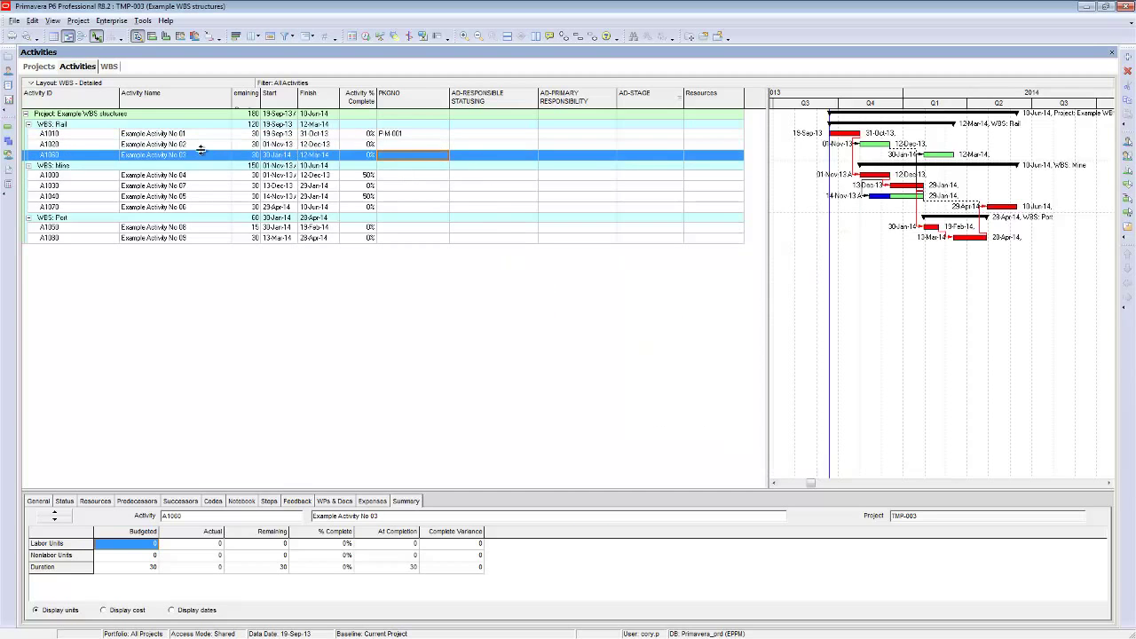
left_click(395, 135, "shift")
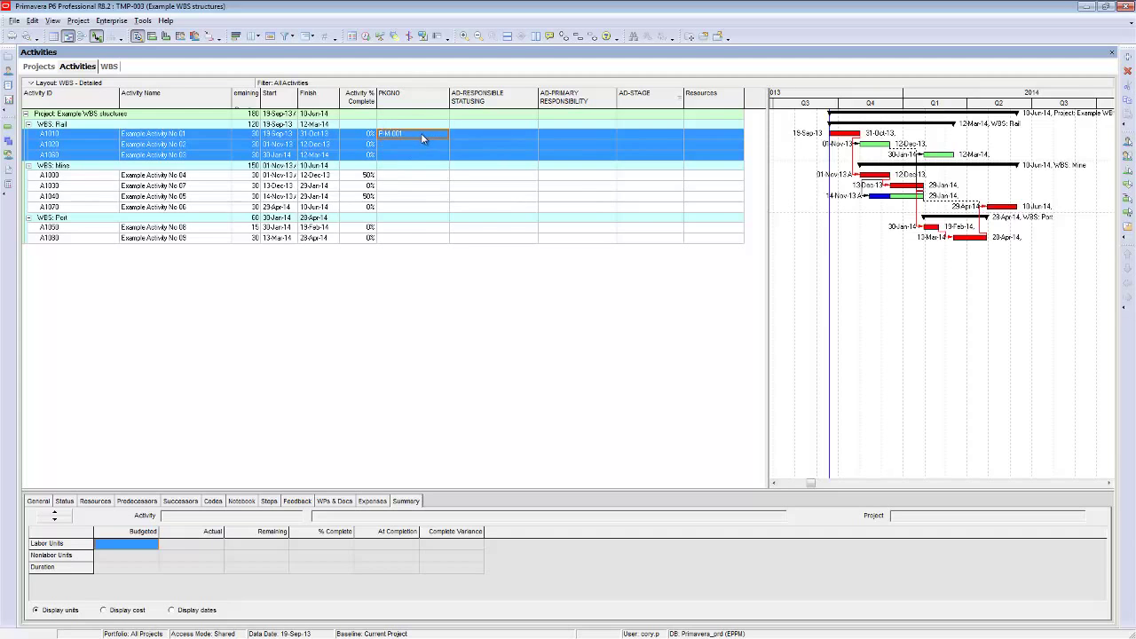
right_click(421, 133)
left_click(461, 198)
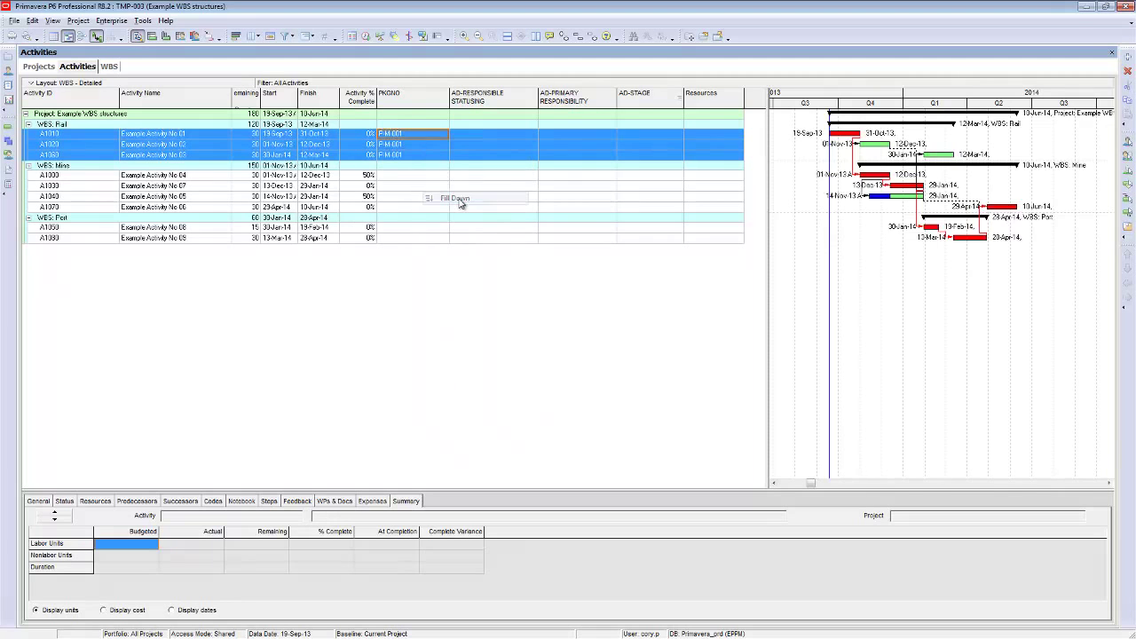
Open the PKGNO value selection for Example Activity No 04 and collapse the Mobile Equipment, Mechanical and Procurement Pre-Purchase groups
left_click(414, 178)
left_click(411, 180)
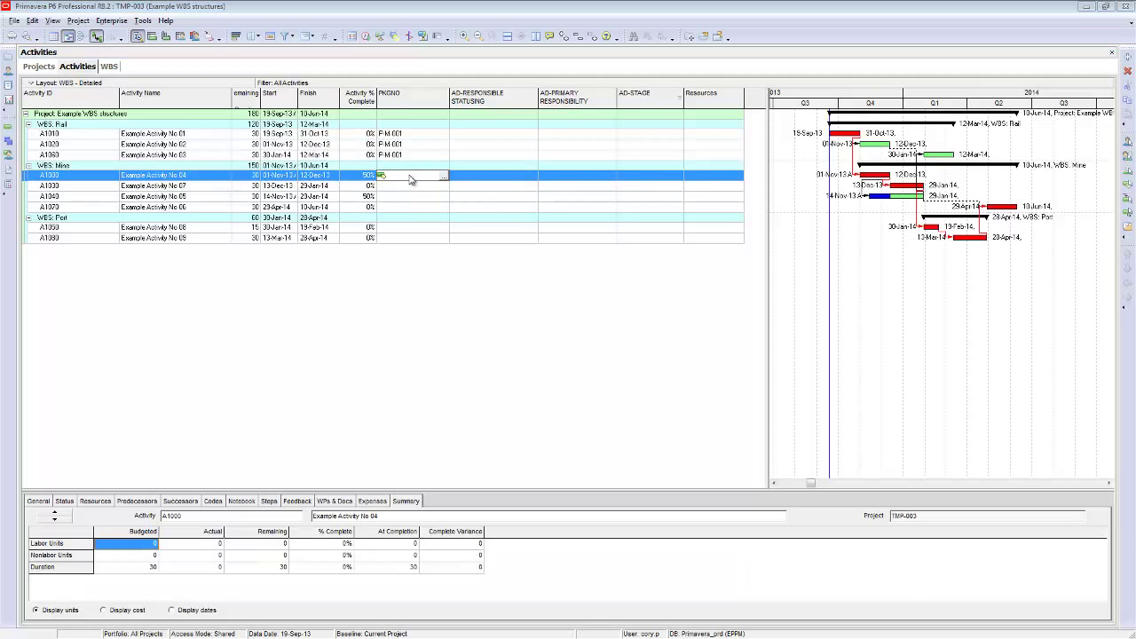
left_click(444, 176)
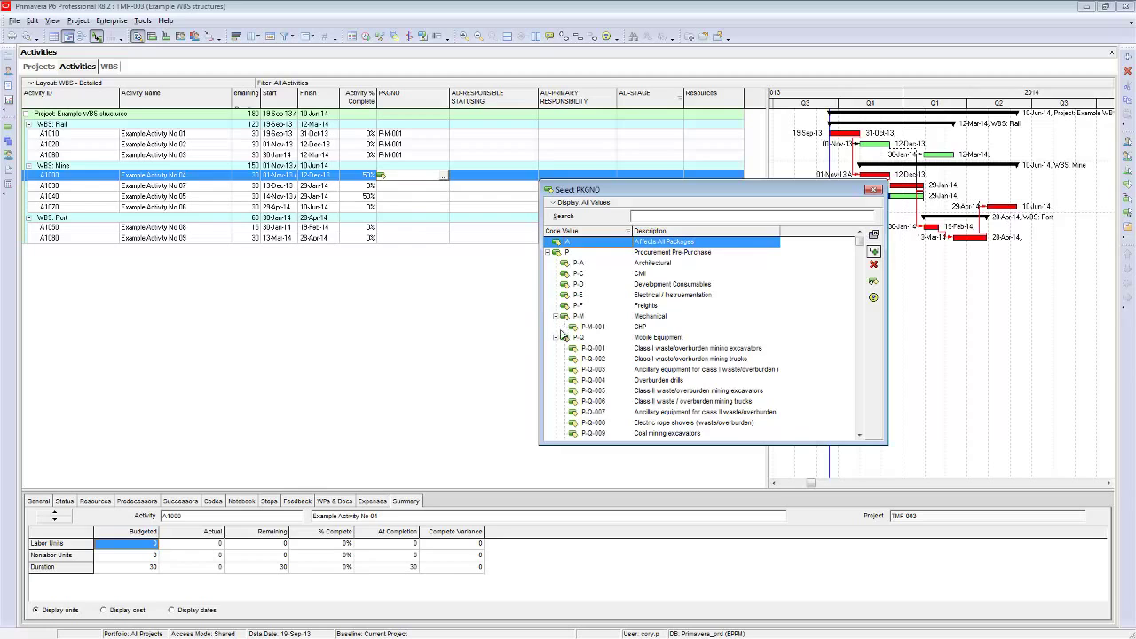
left_click(556, 337)
left_click(555, 316)
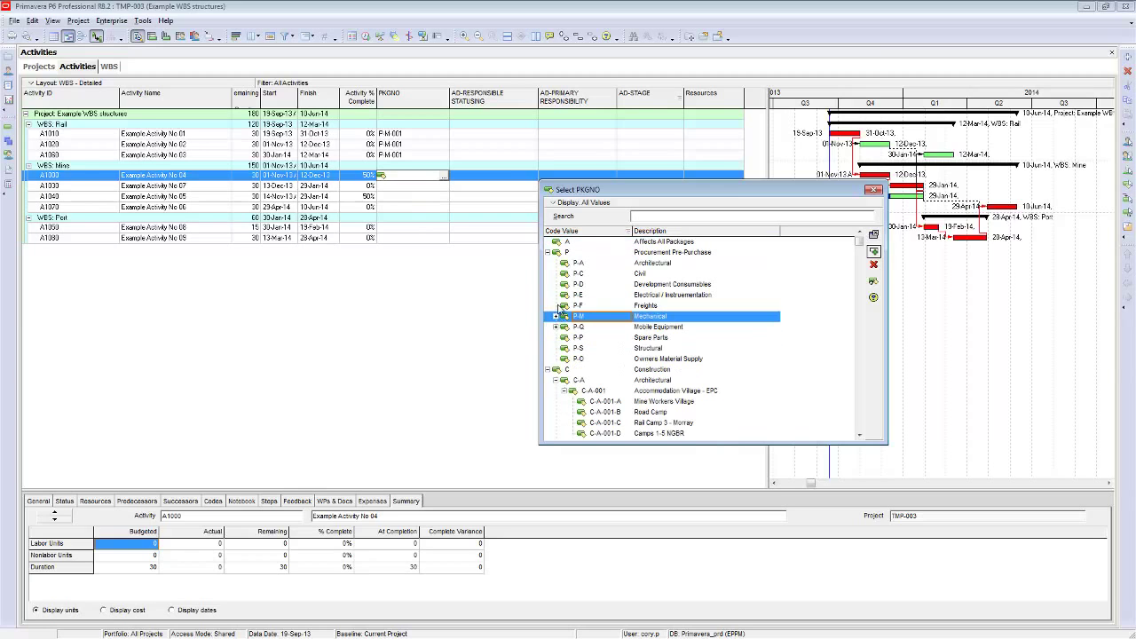
left_click(547, 253)
Go through the Construction code levels down to Accommodation Village - EPC and assign C-A-001-A (Mine Workers Village) to Example Activity No 04
left_click(573, 264)
left_click(635, 284)
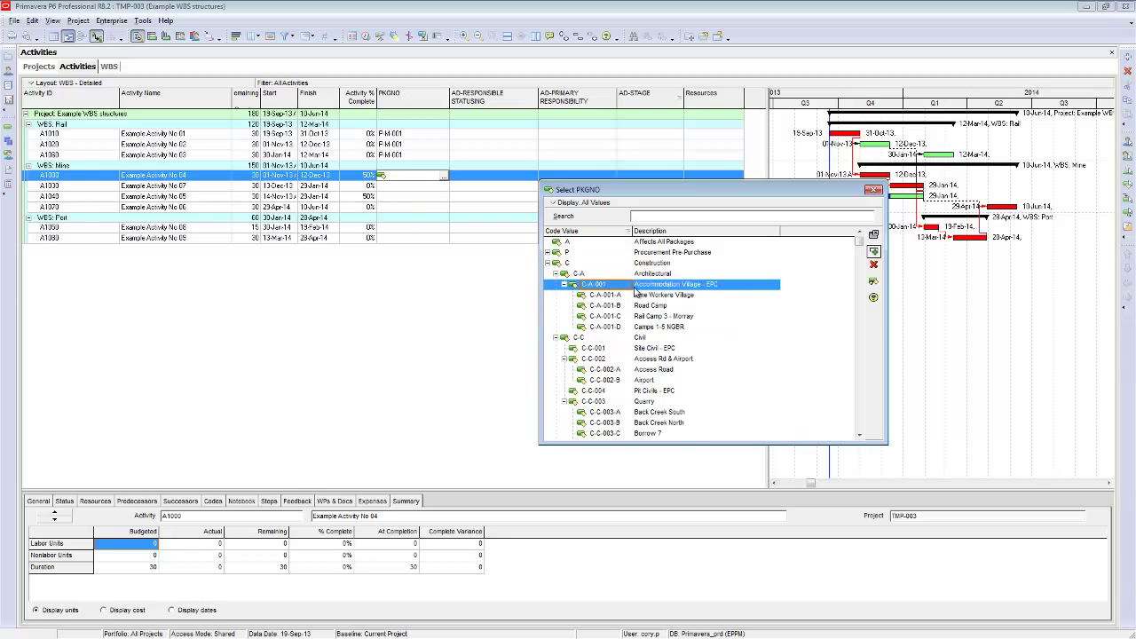
left_click(661, 297)
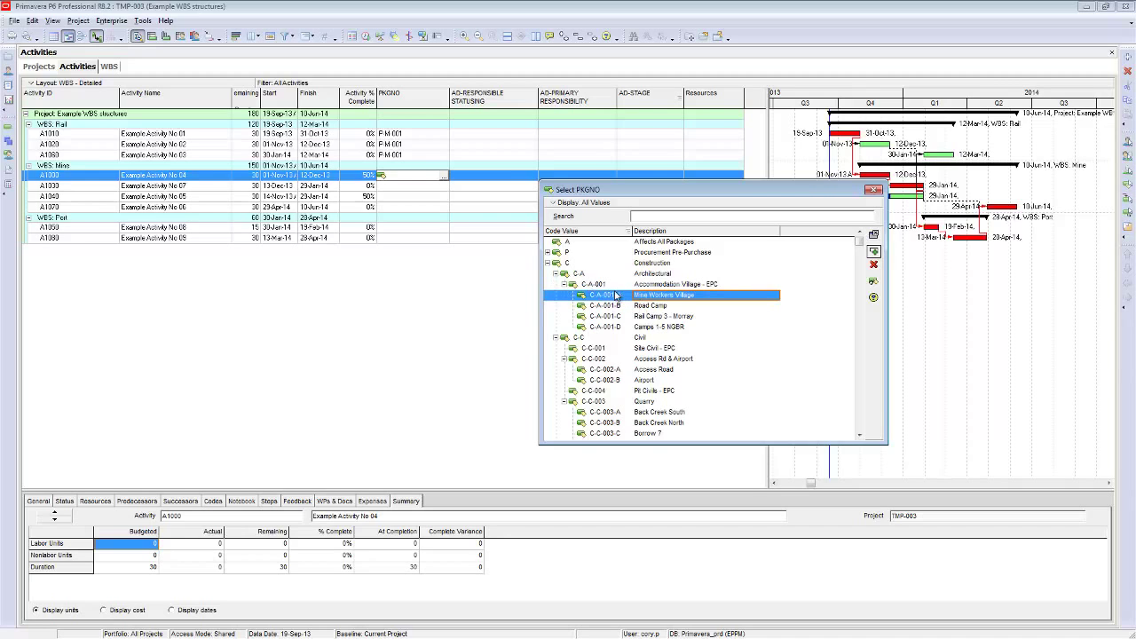
left_click(568, 264)
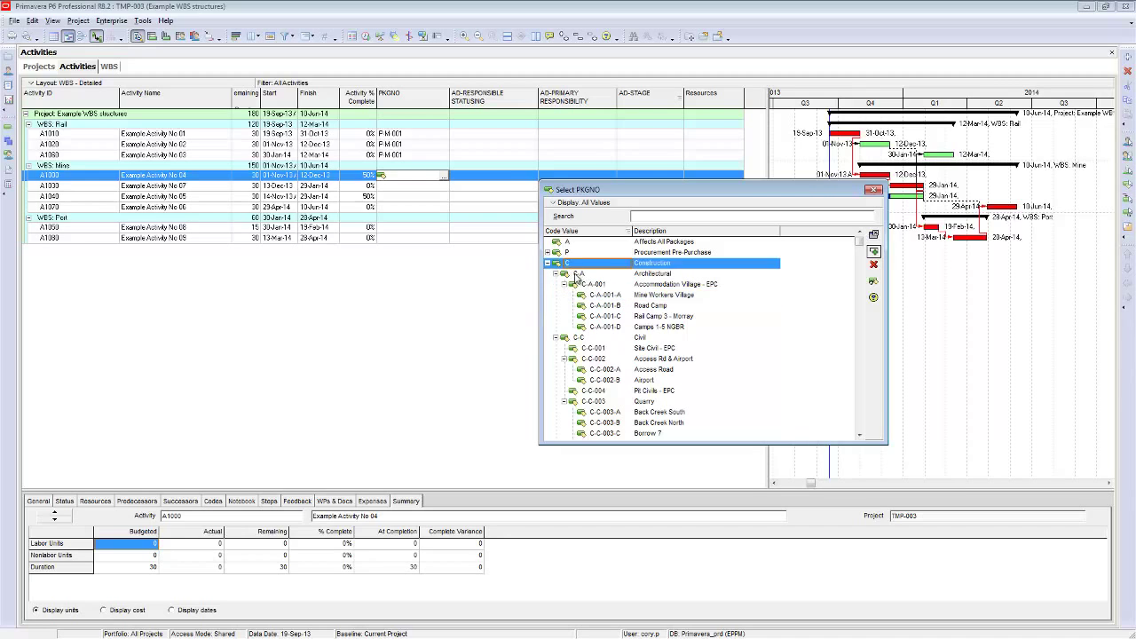
left_click(587, 275)
left_click(598, 286)
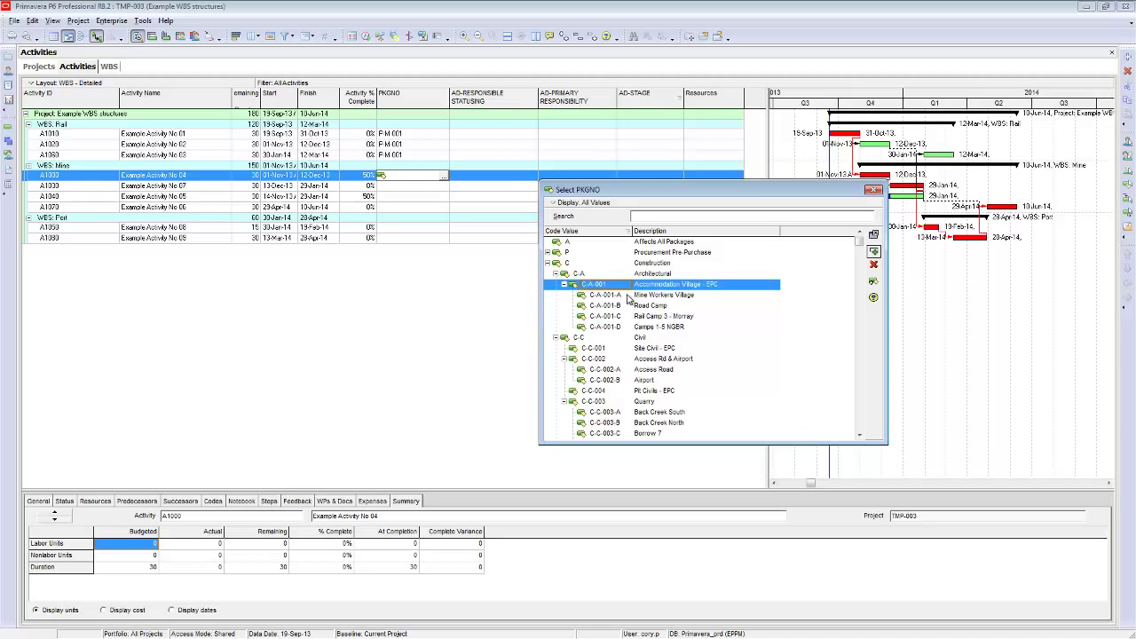
left_click(614, 297)
left_click(617, 307)
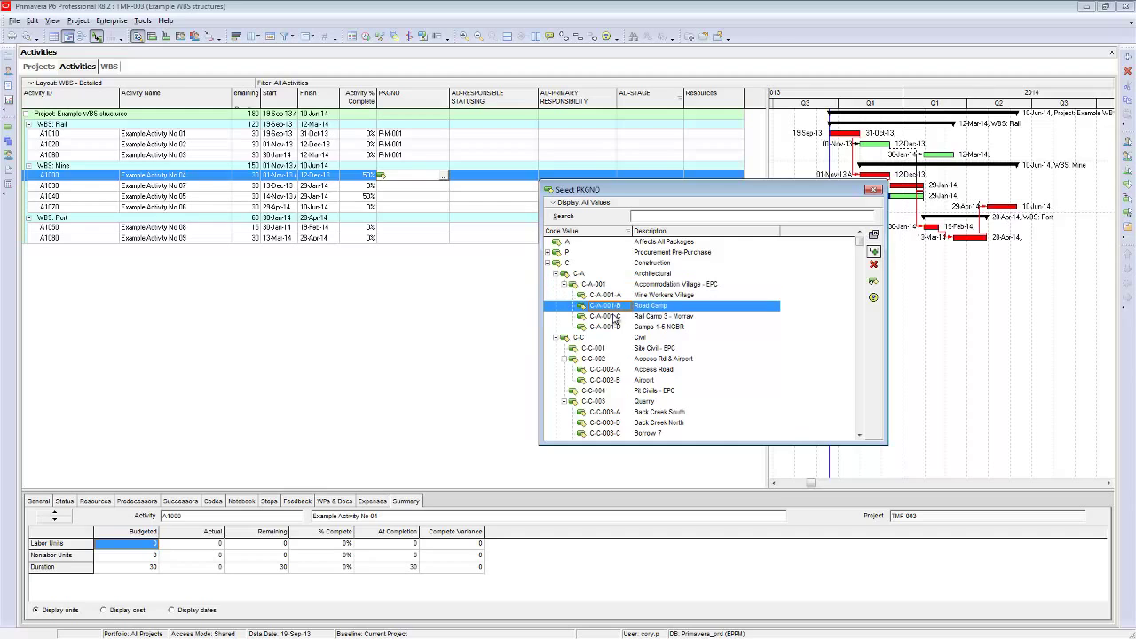
left_click(617, 317)
left_click(618, 327)
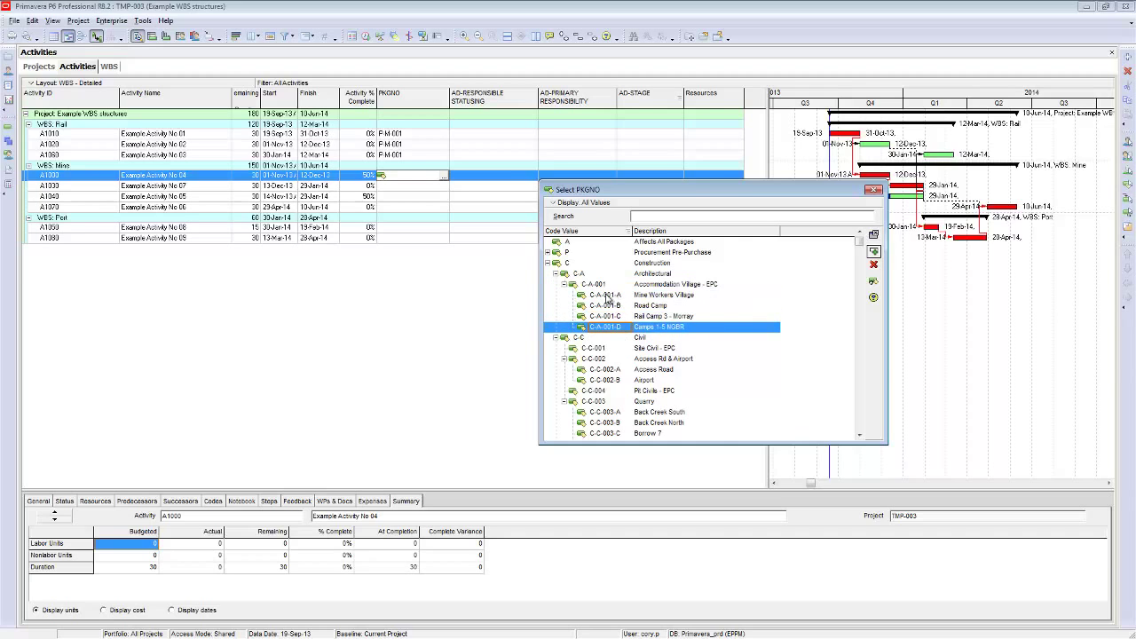
left_click(607, 296)
double_click(614, 299)
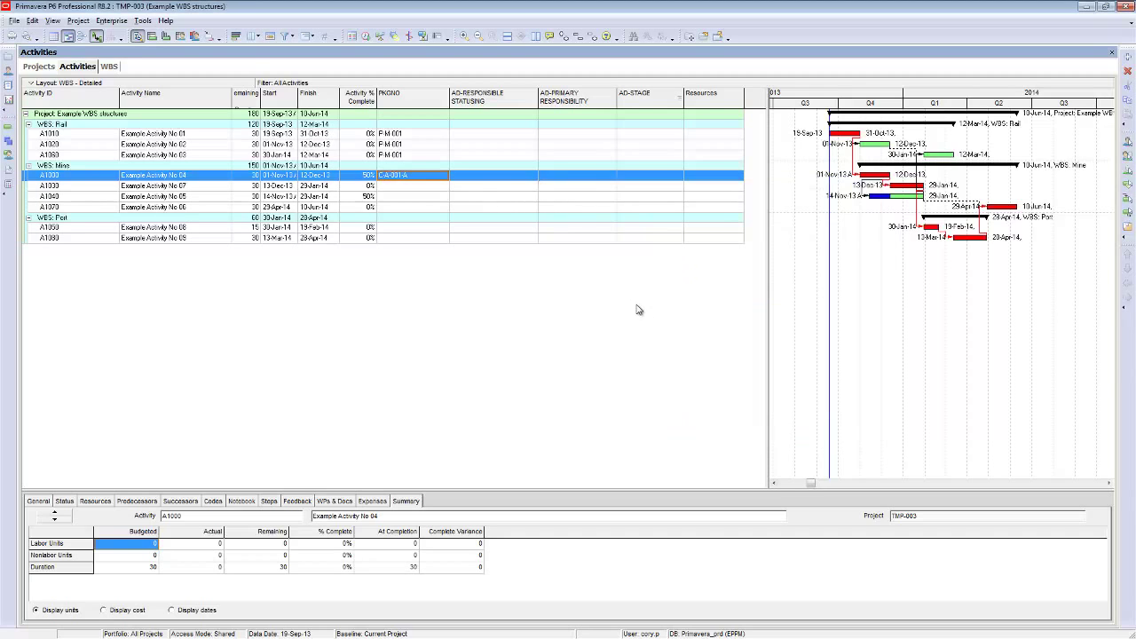
Assign the Construction code value C-A-001-B (Road Camp) as the PKGNO of activity A1030
left_click(411, 187)
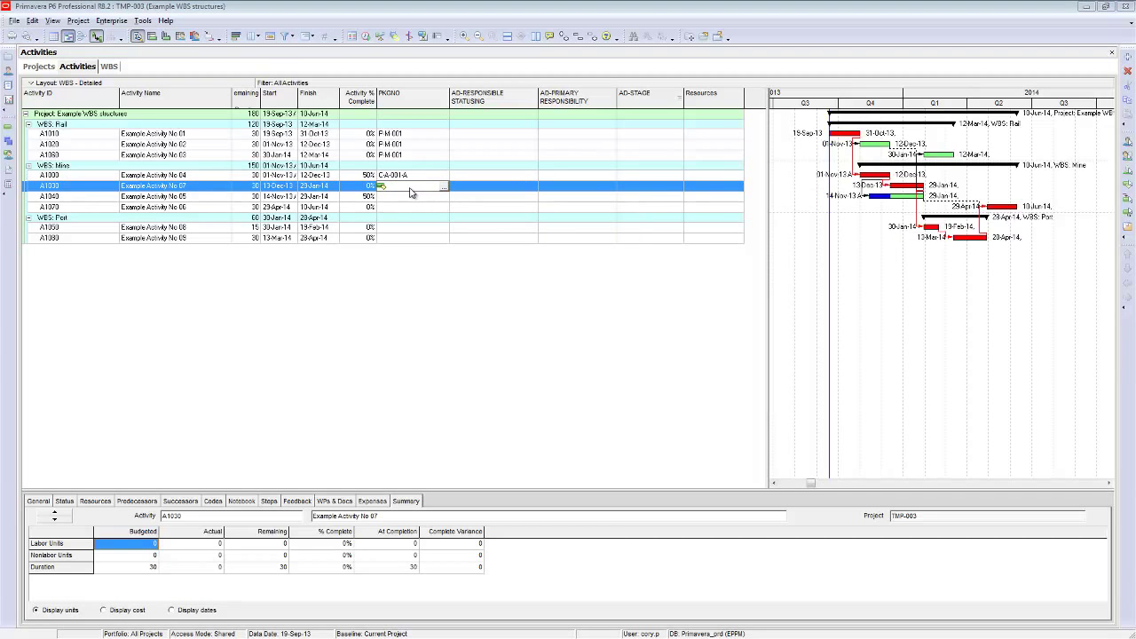
left_click(443, 187)
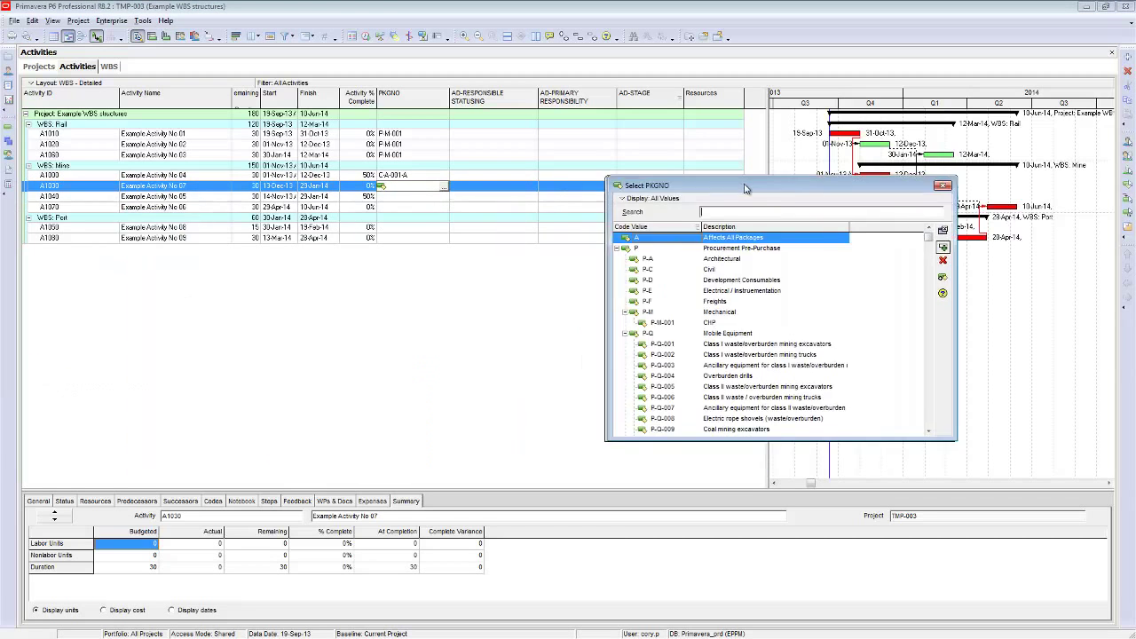
left_click(636, 310)
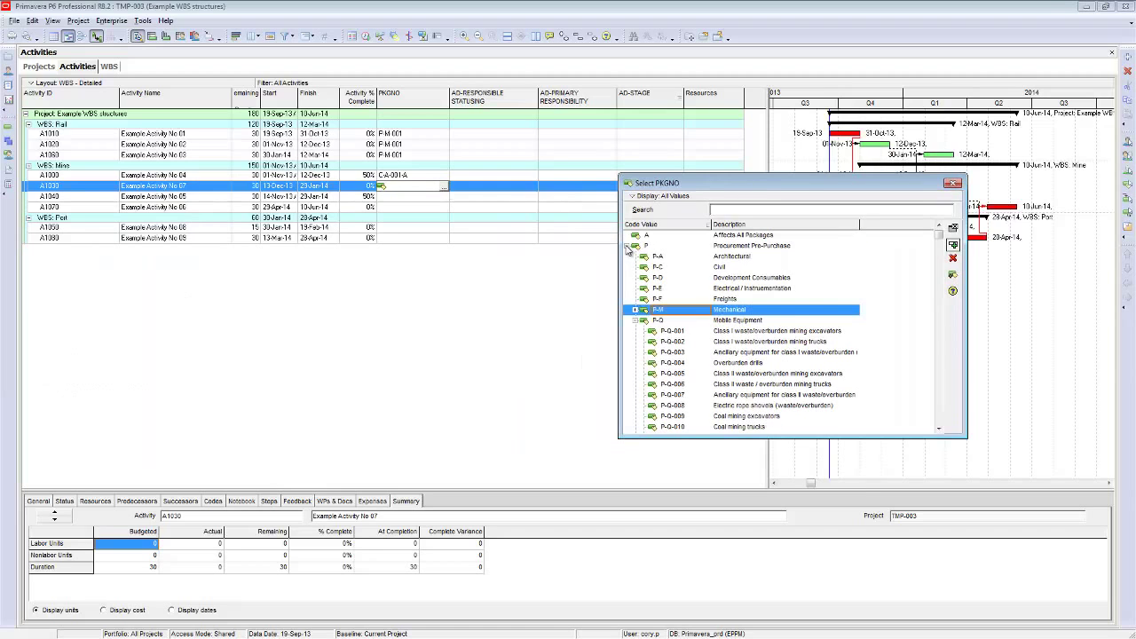
left_click(627, 245)
double_click(686, 300)
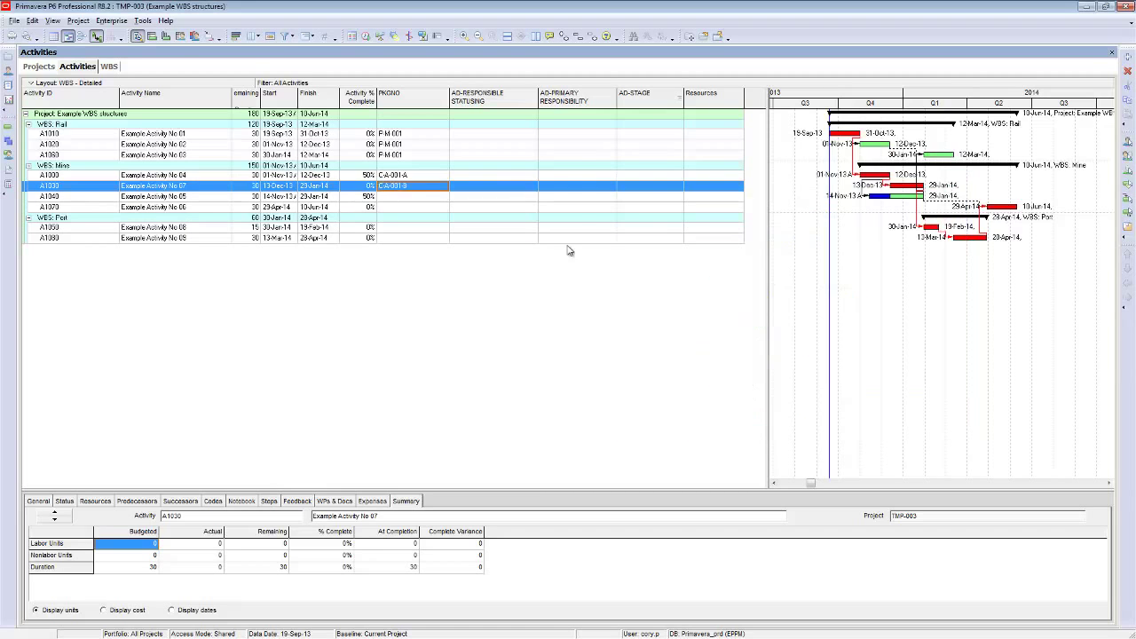
Set the PKGNO of activity A1040 to C-A-001-C under Accommodation Village - EPC
left_click(425, 201)
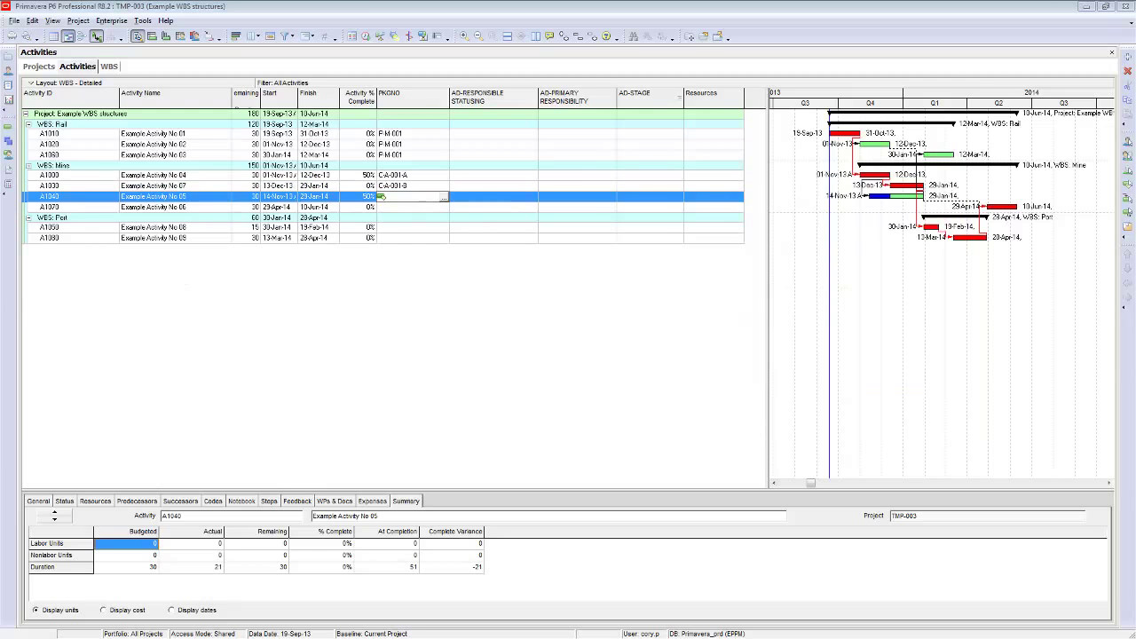
left_click(443, 197)
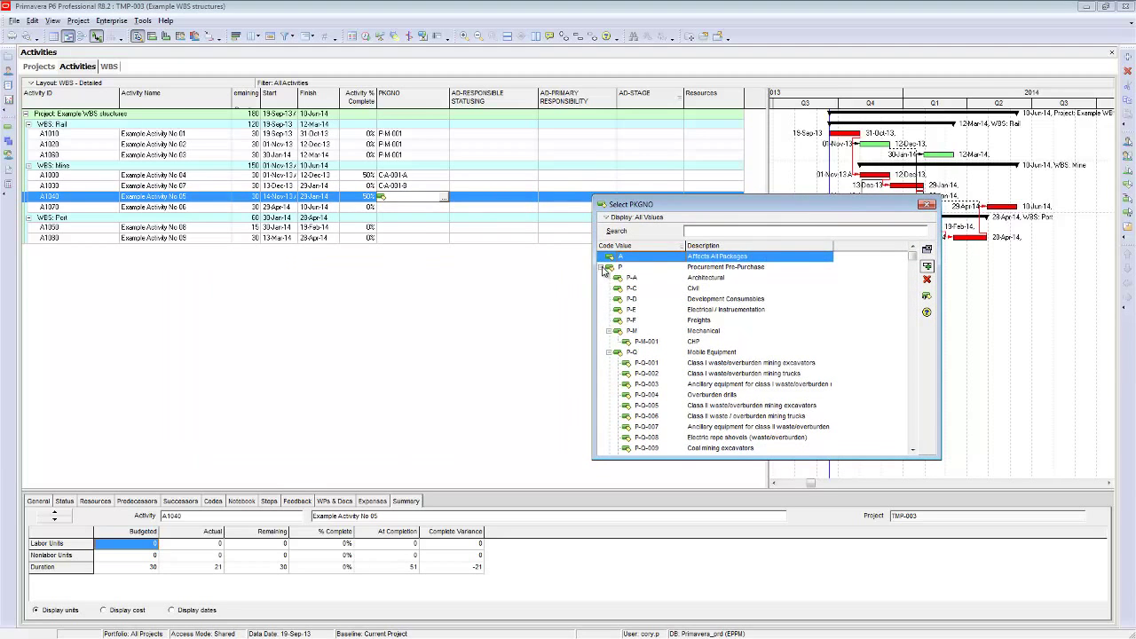
left_click(603, 268)
double_click(691, 331)
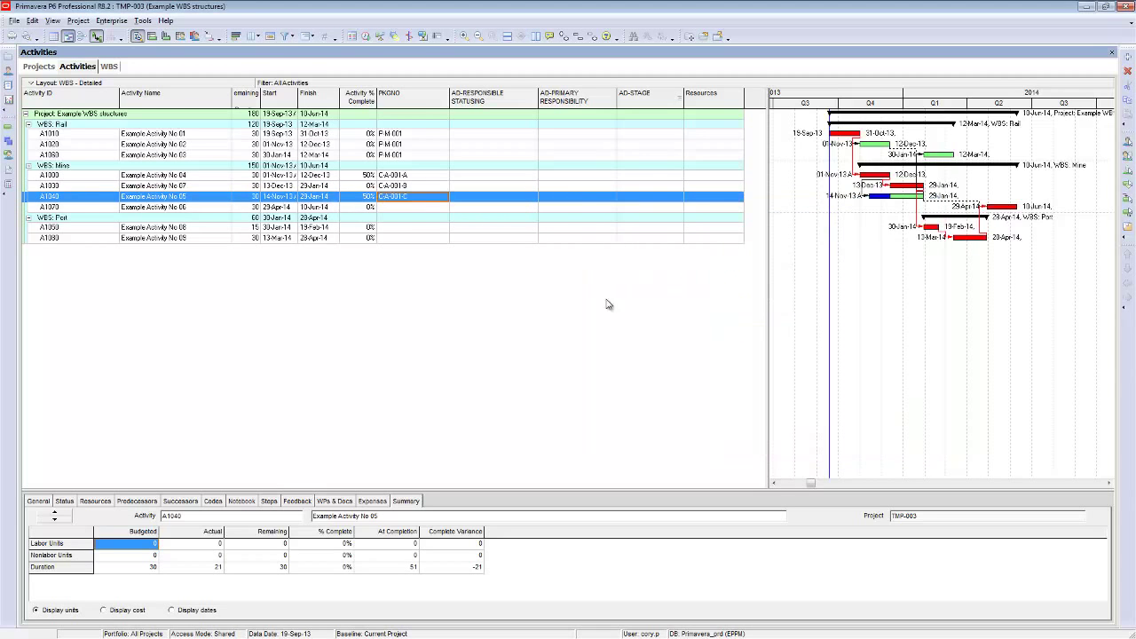
Set the PKGNO of activity A1070 to C-A-001-D (Camps 1-5 NGBR)
left_click(416, 209)
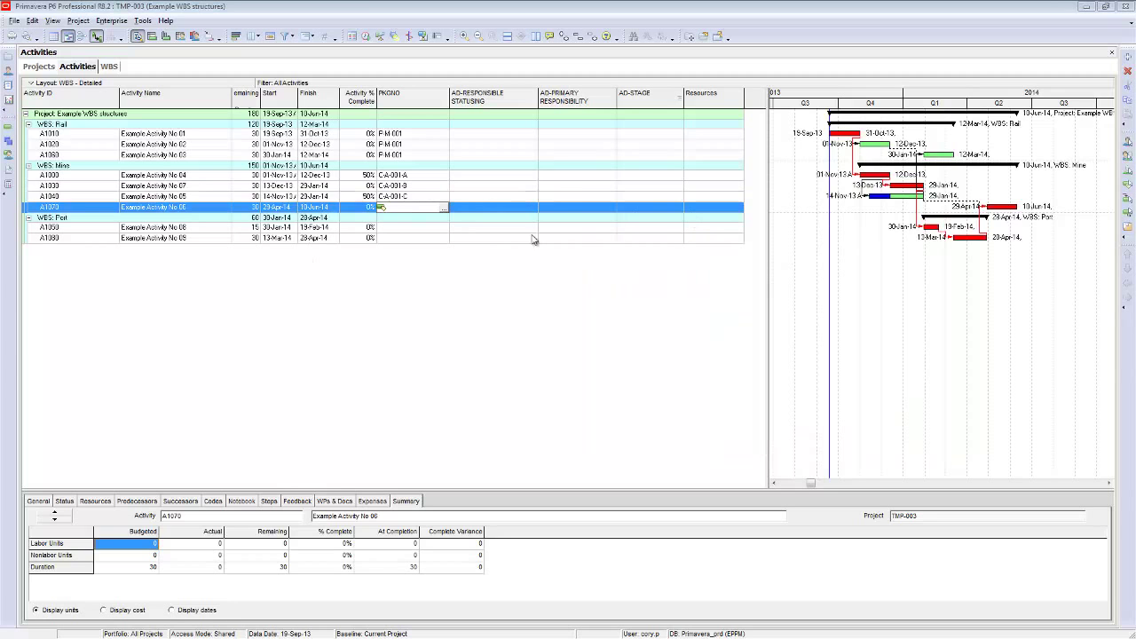
left_click(442, 208)
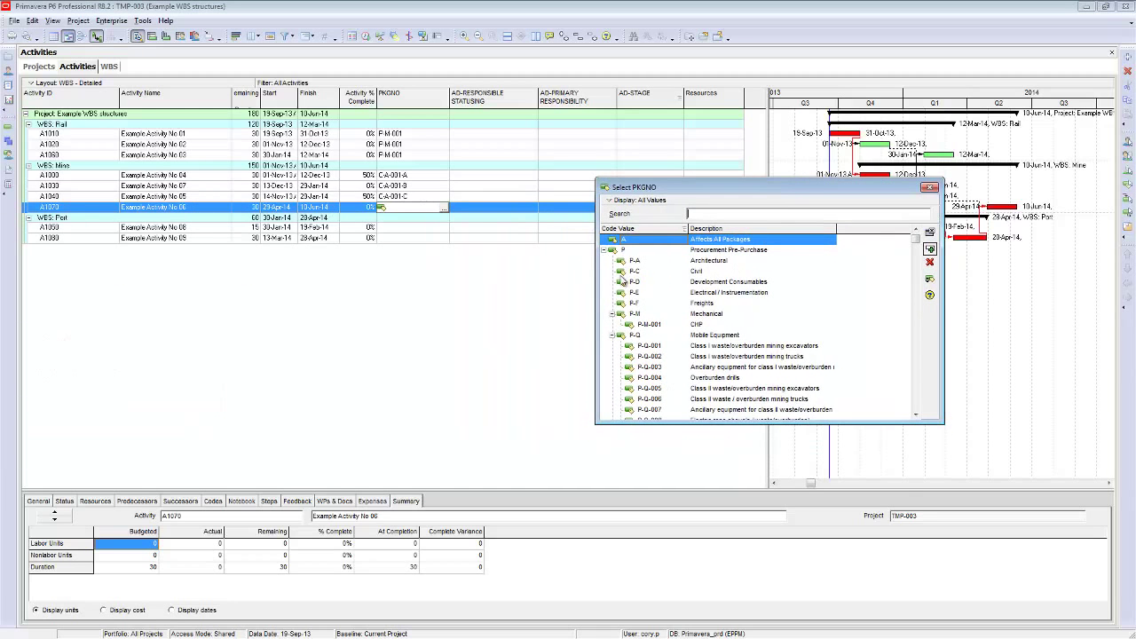
left_click(606, 250)
left_click(714, 325)
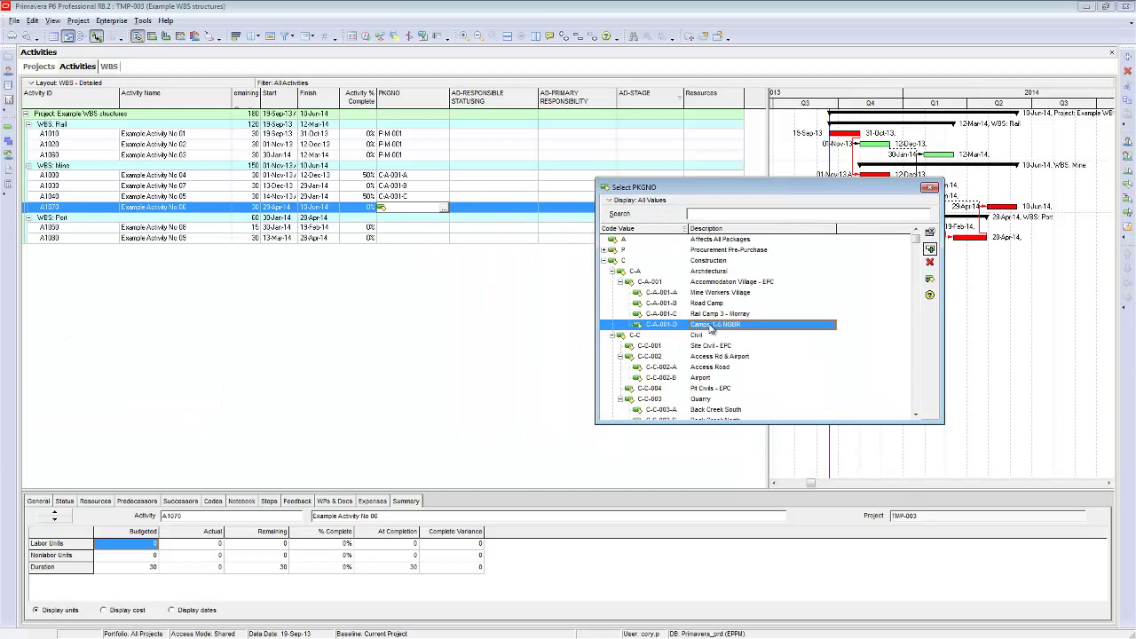
double_click(664, 325)
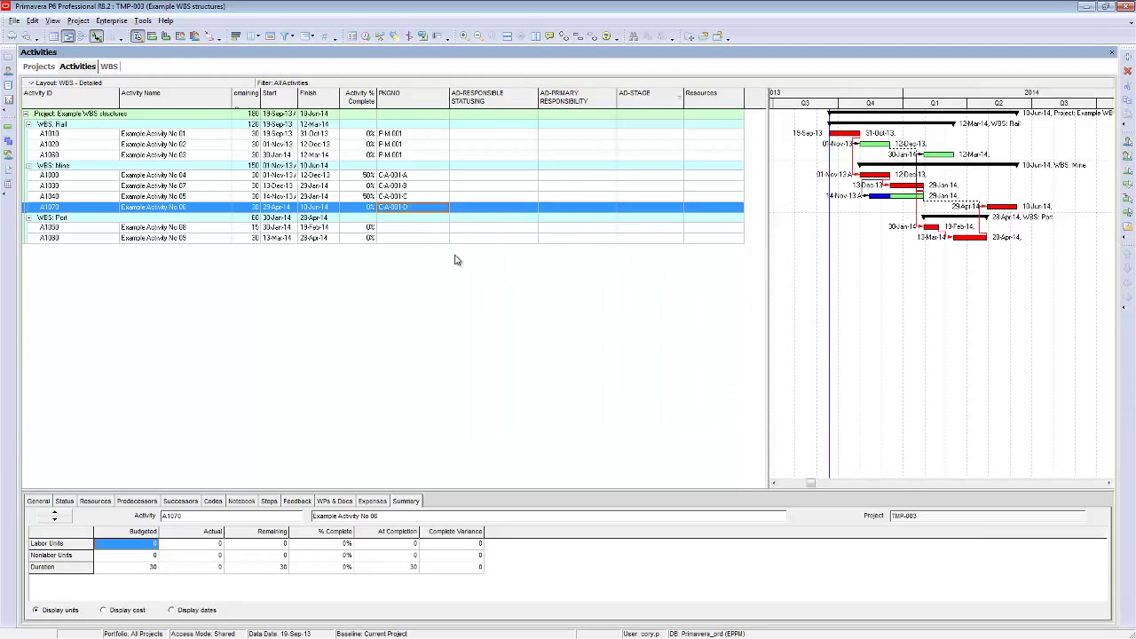
Replace WBS with PKGNO as the first grouping field in the Group and Sort settings
left_click(411, 228)
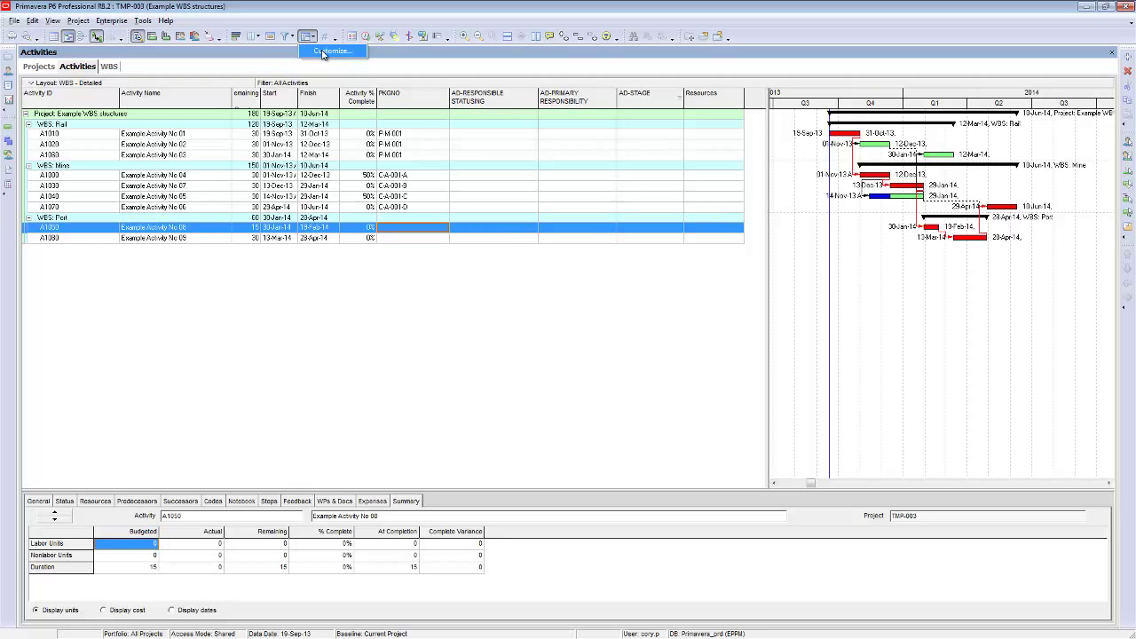
left_click(305, 37)
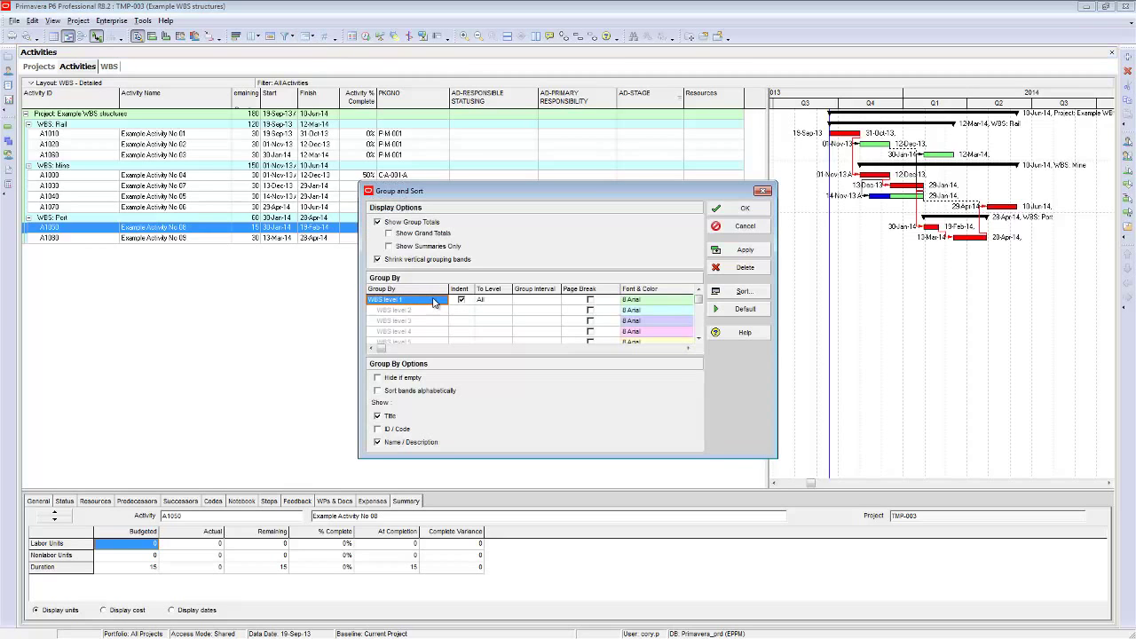
left_click(434, 303)
left_click(443, 300)
left_click_drag(446, 322, 445, 415)
left_click(379, 369)
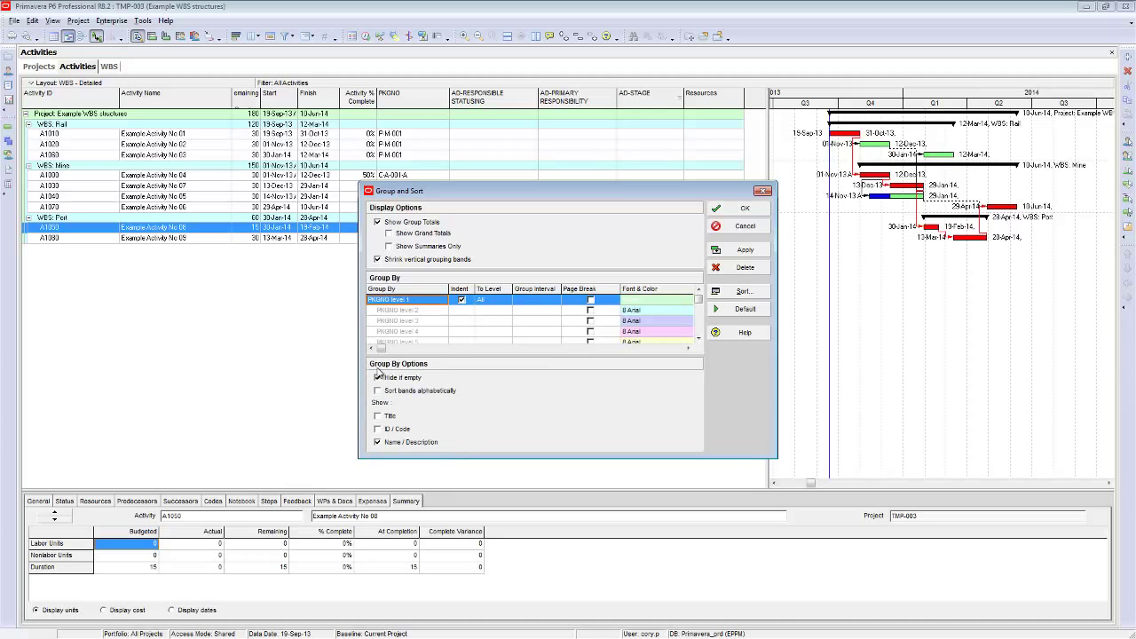
Leave the PKGNO grouping at All levels and apply it to the activity table
left_click(487, 303)
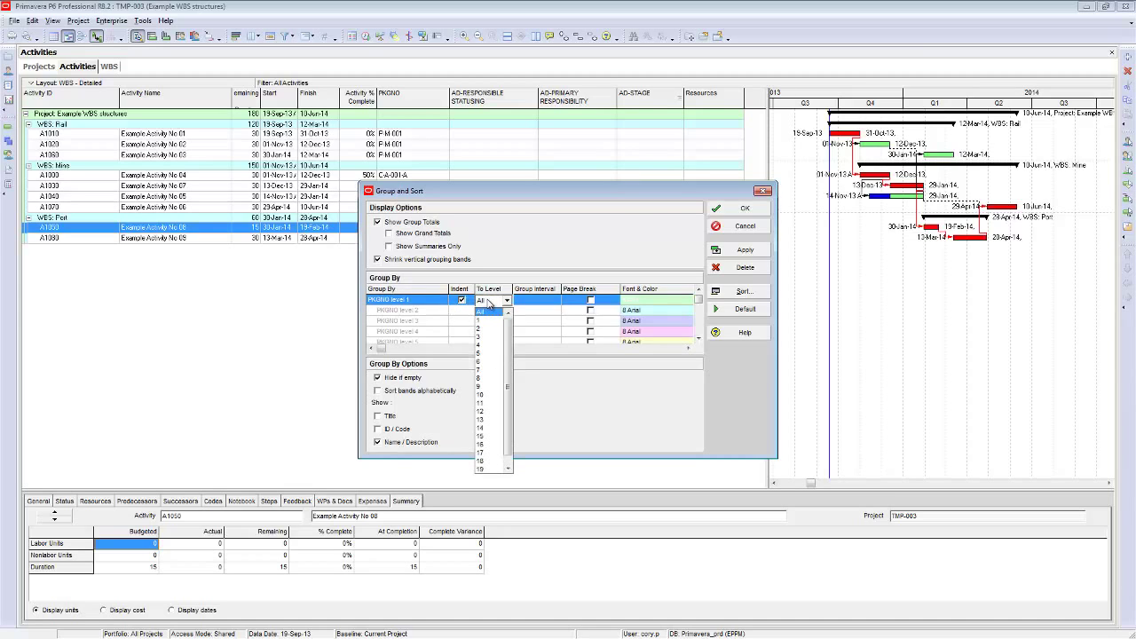
left_click(482, 312)
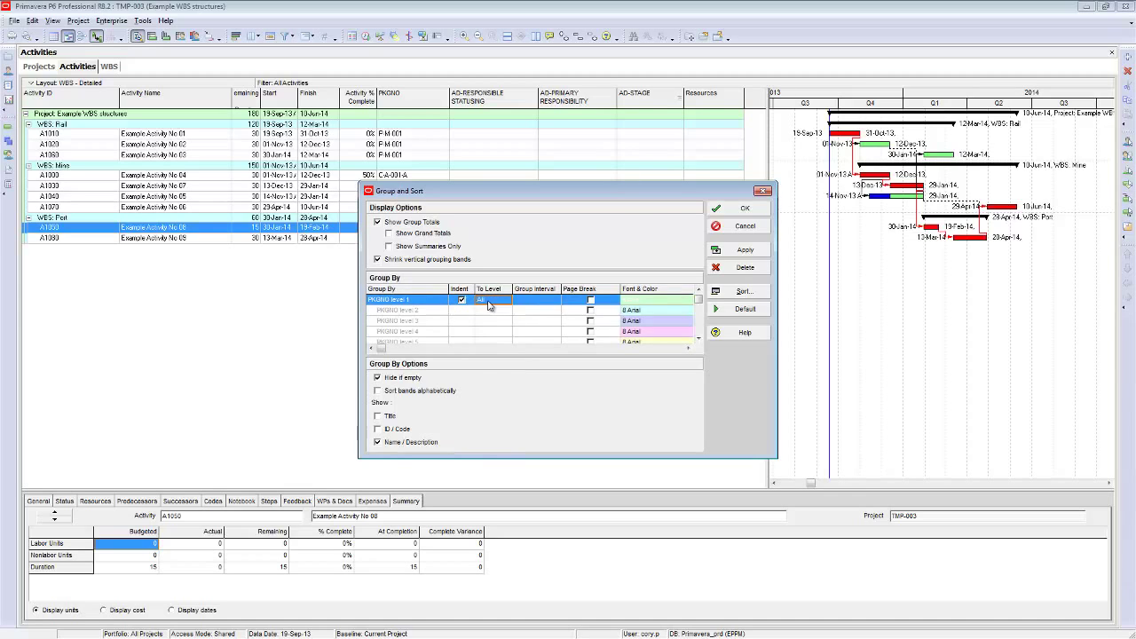
left_click(699, 309)
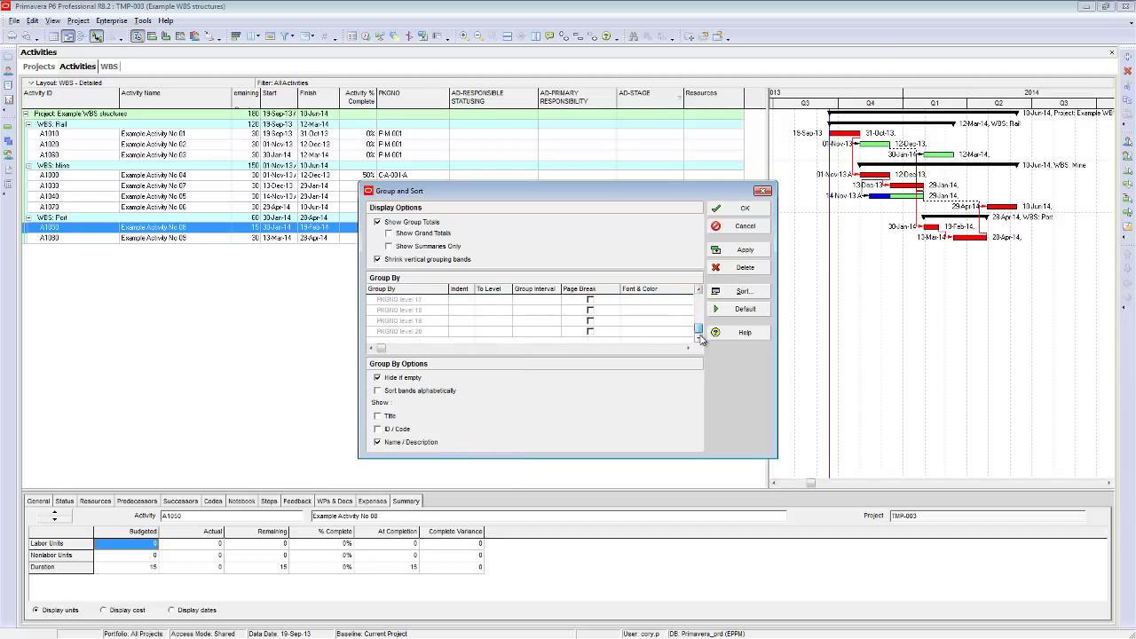
left_click_drag(700, 309, 703, 302)
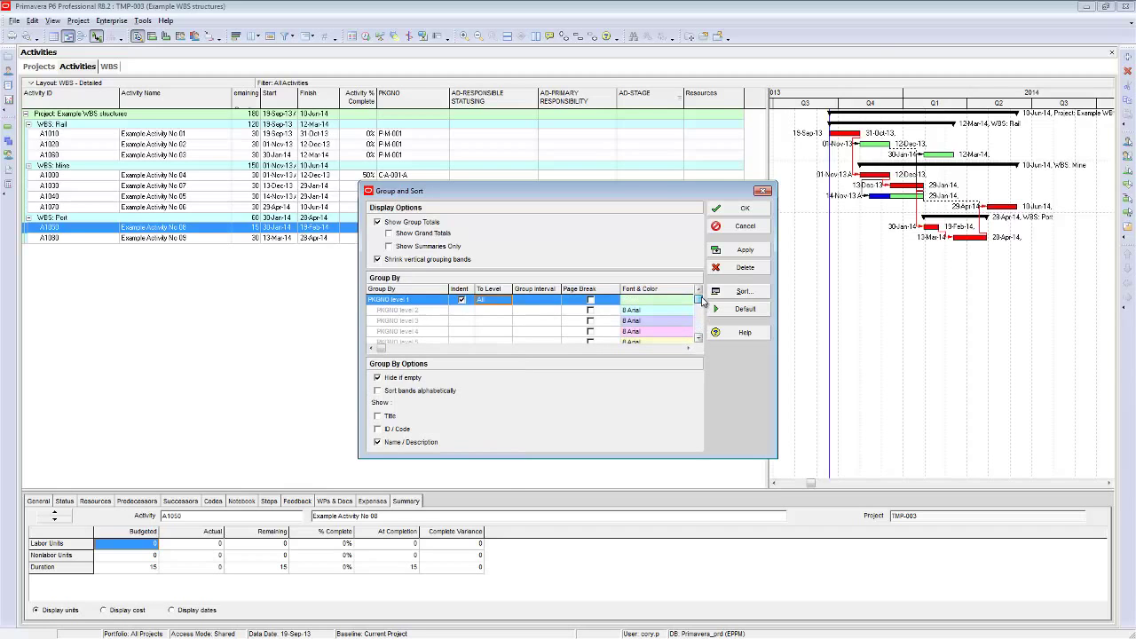
left_click(739, 250)
left_click_drag(540, 196, 699, 196)
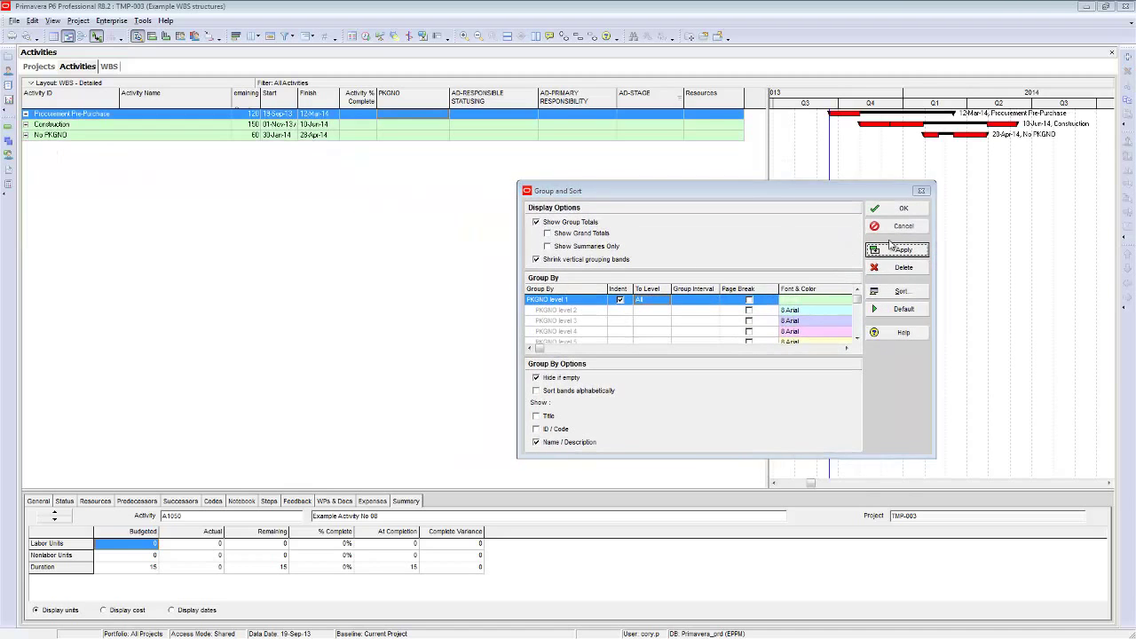
left_click(877, 211)
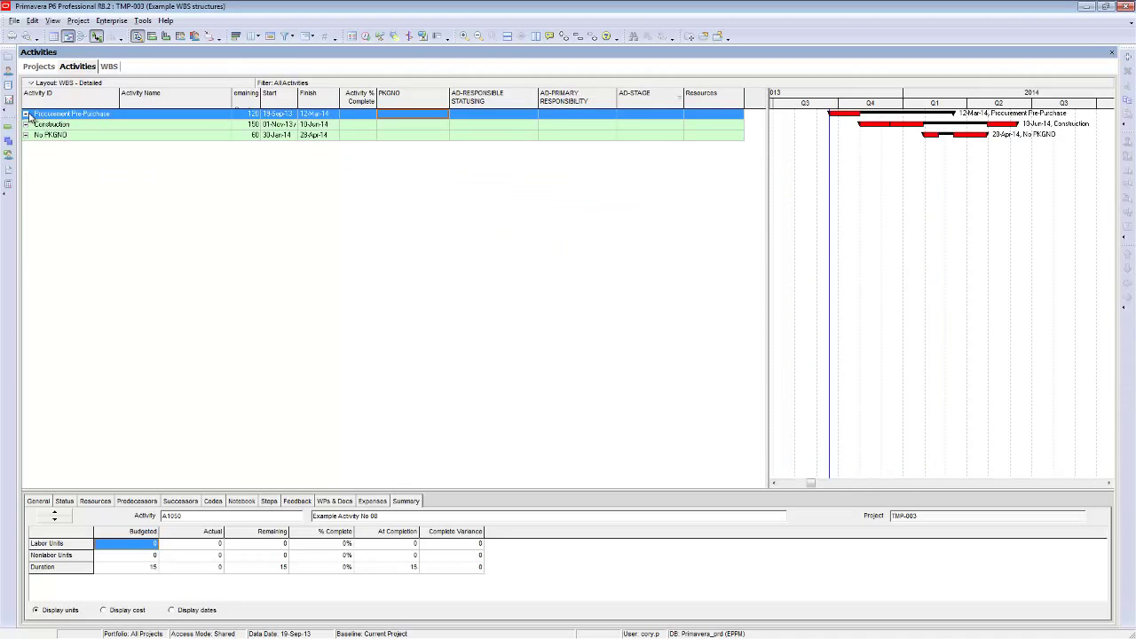
Expand the Procurement Pre-Purchase and Construction bands, including Architectural, Accommodation Village - EPC and Mechanical, to examine the package structure
left_click(26, 114)
left_click(26, 115)
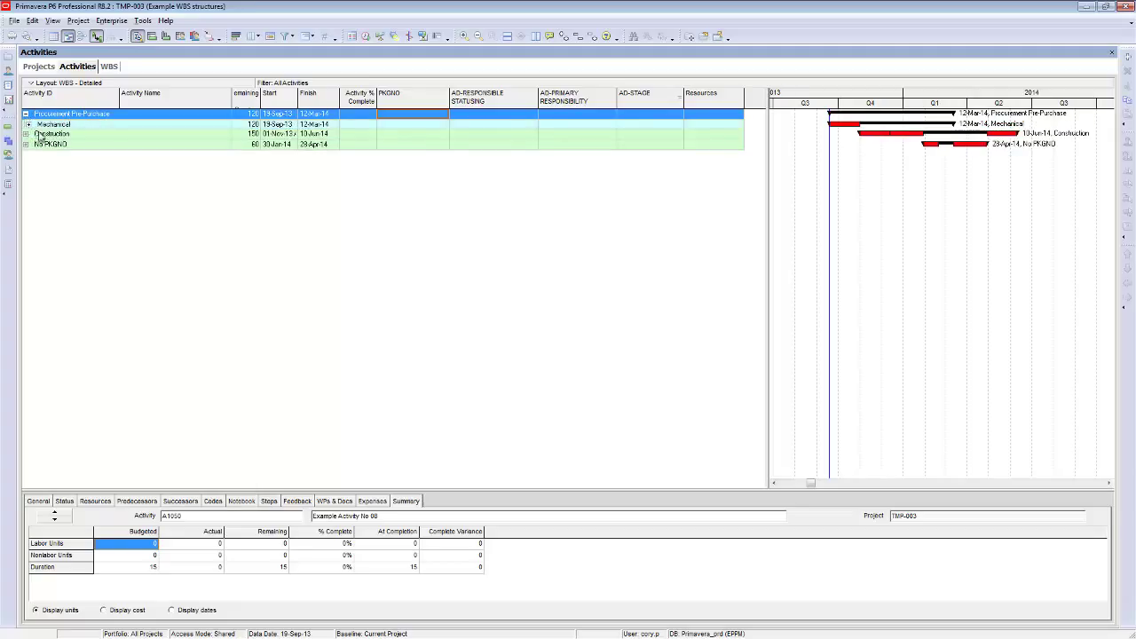
left_click(26, 134)
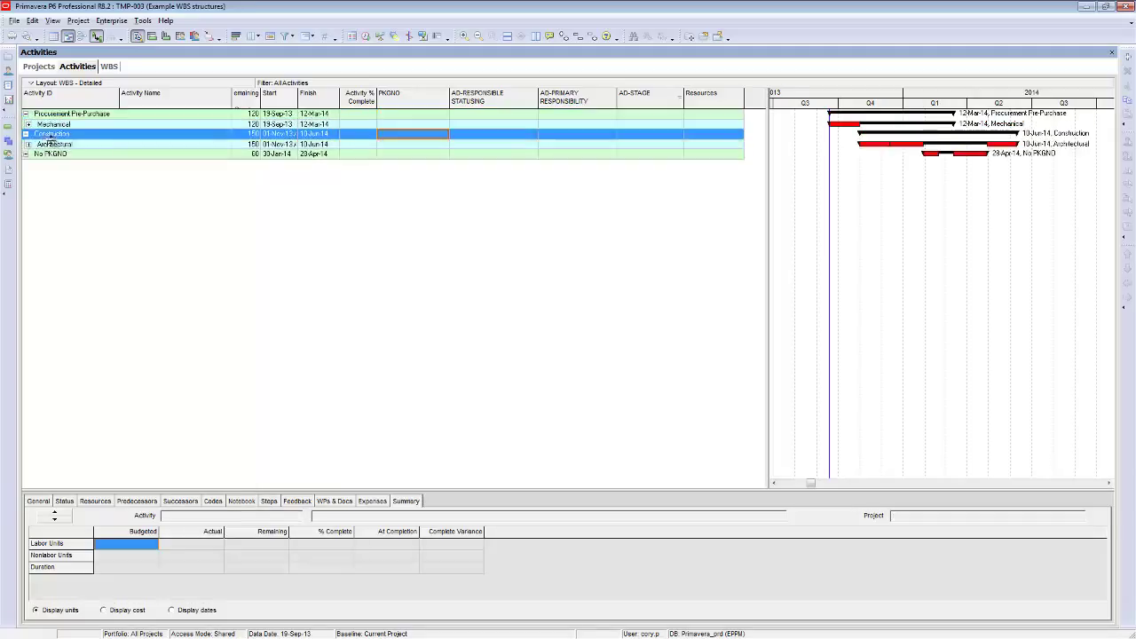
left_click(28, 144)
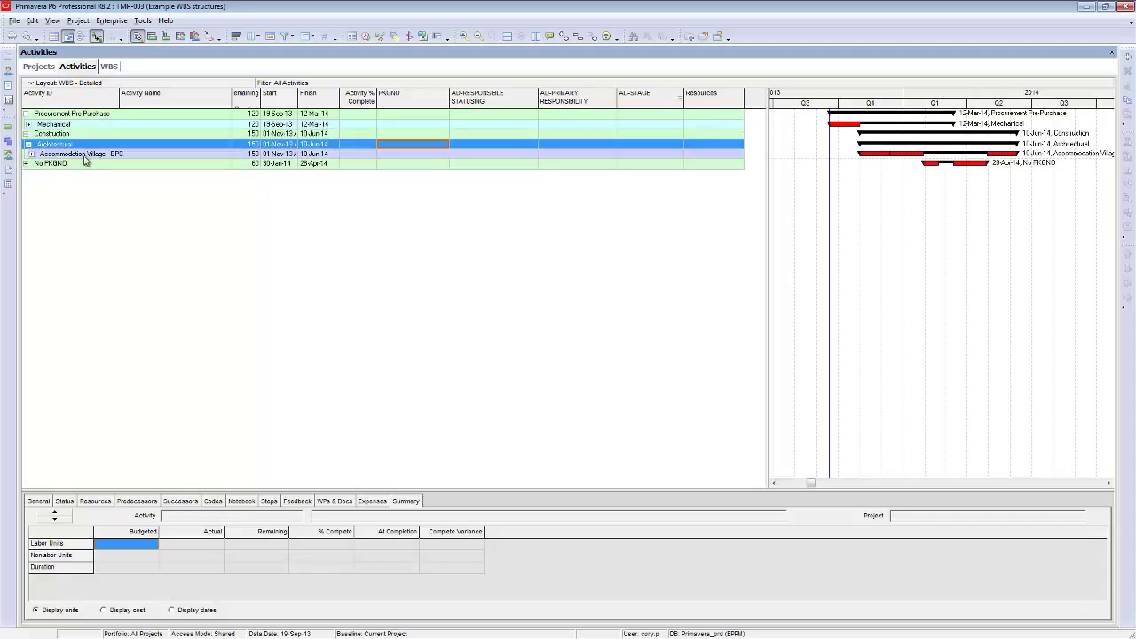
left_click(31, 155)
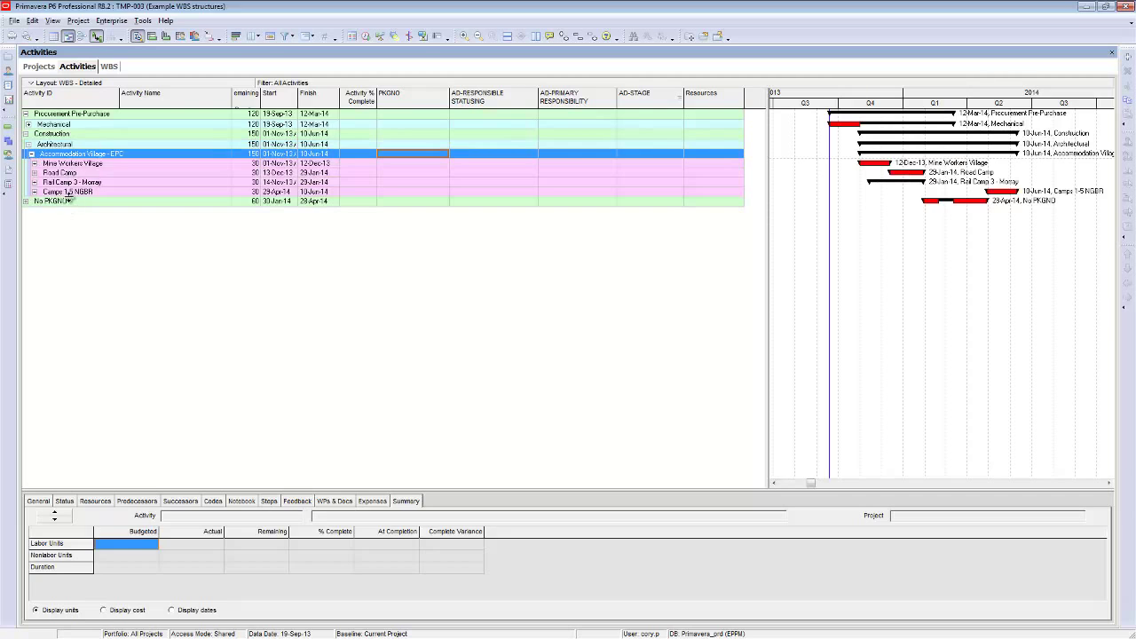
left_click(28, 124)
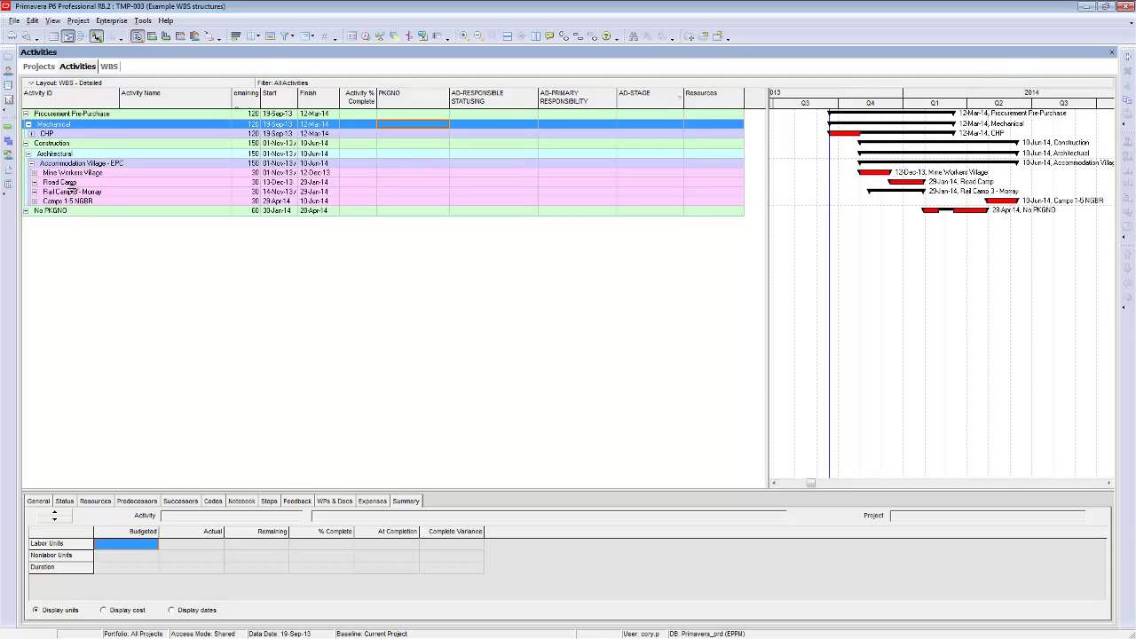
Turn on ID / Code alongside the name in the PKGNO grouping bands and apply the change
left_click(307, 37)
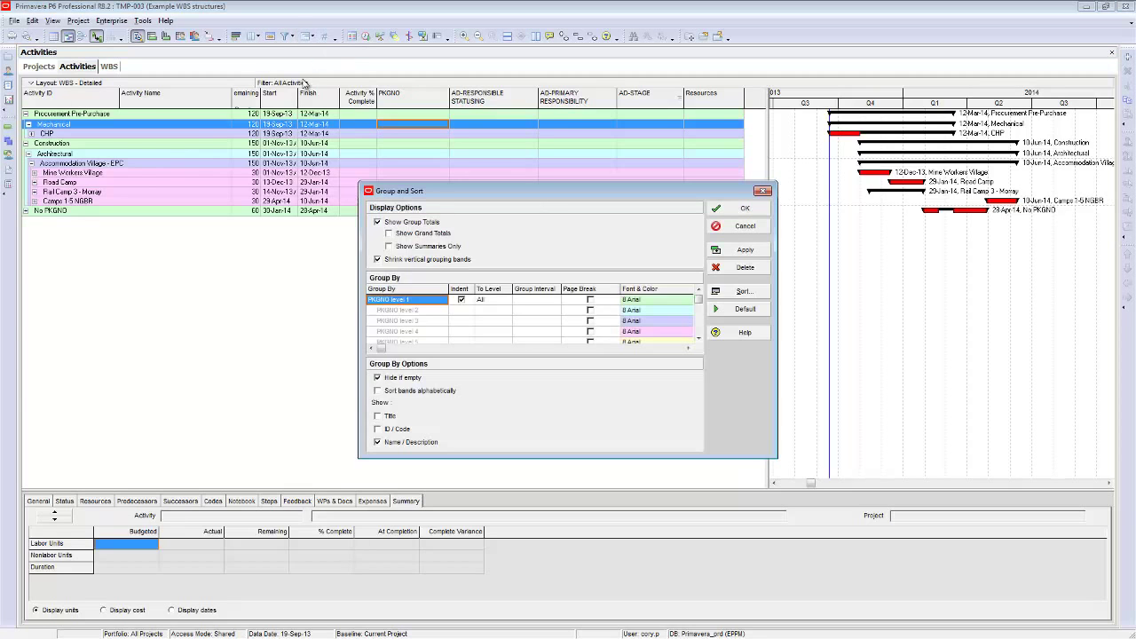
left_click(377, 428)
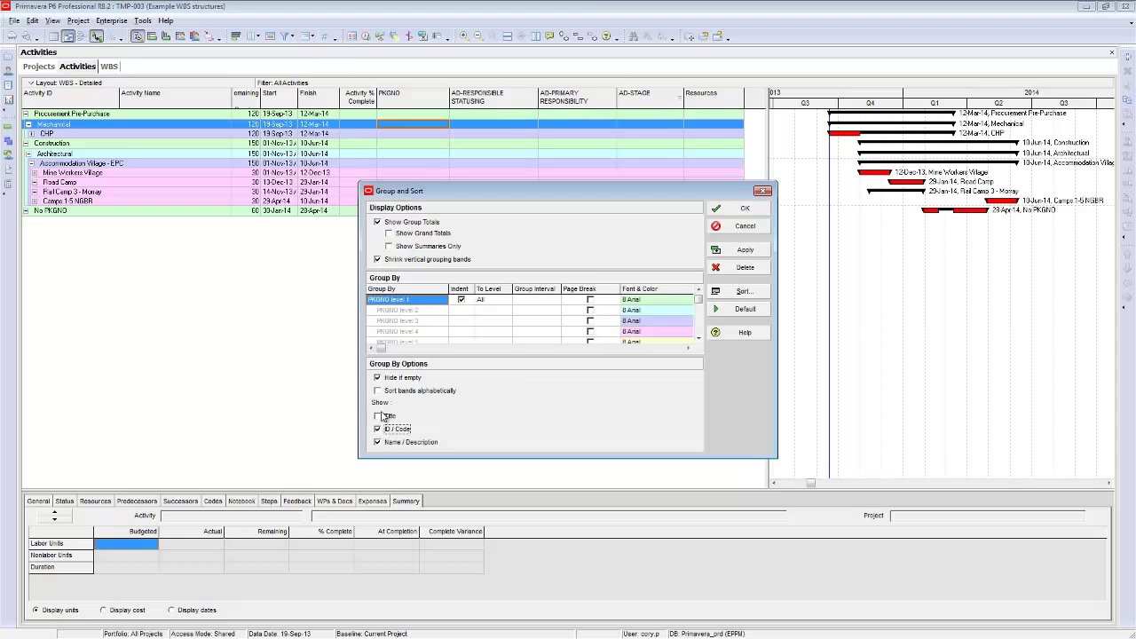
left_click(746, 250)
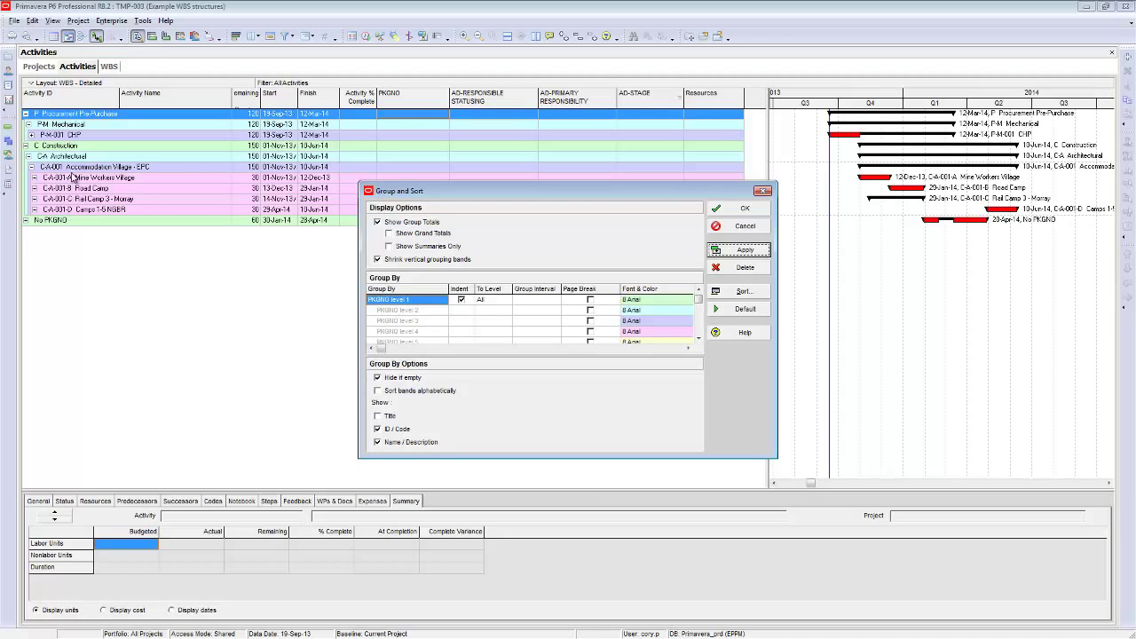
Limit the PKGNO grouping to level 3 and apply it to the activity table
left_click(491, 303)
left_click(490, 303)
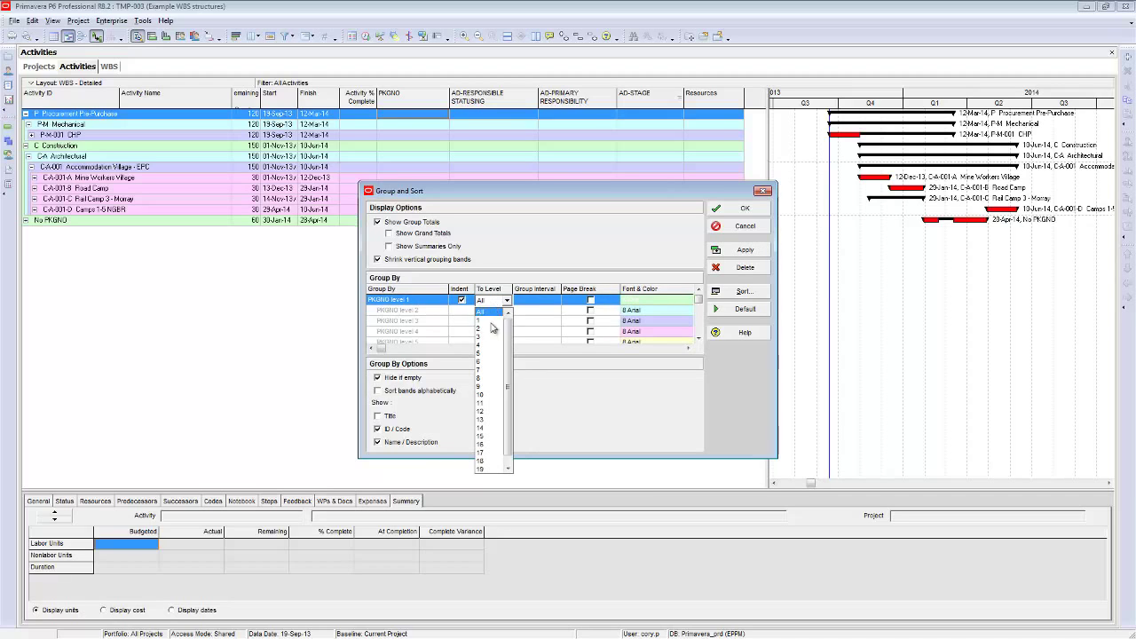
left_click(487, 341)
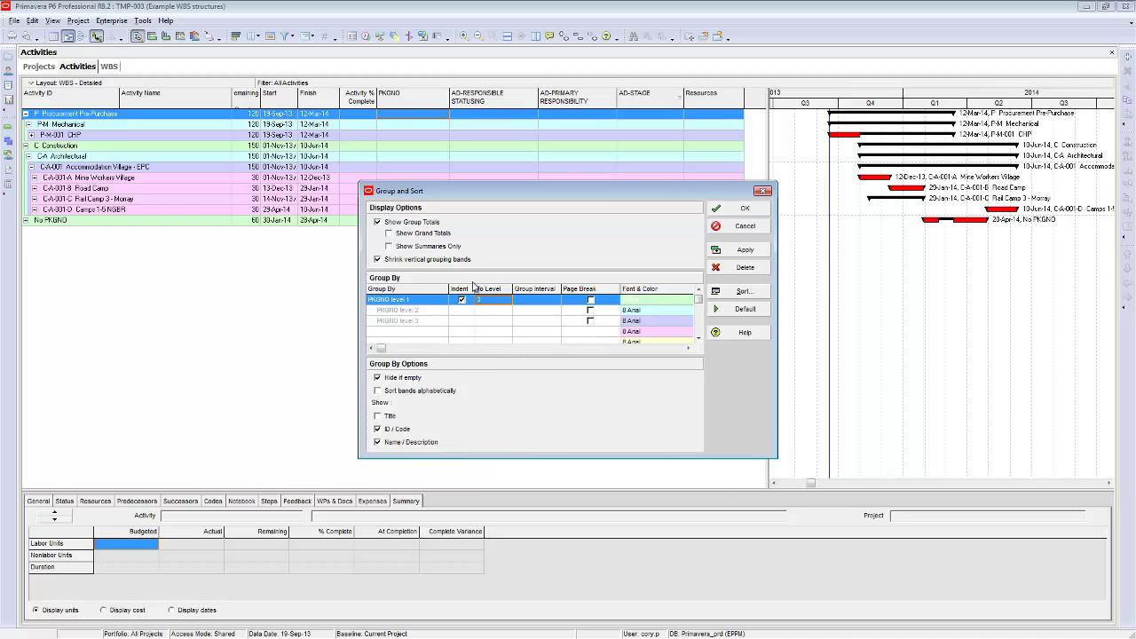
left_click(736, 253)
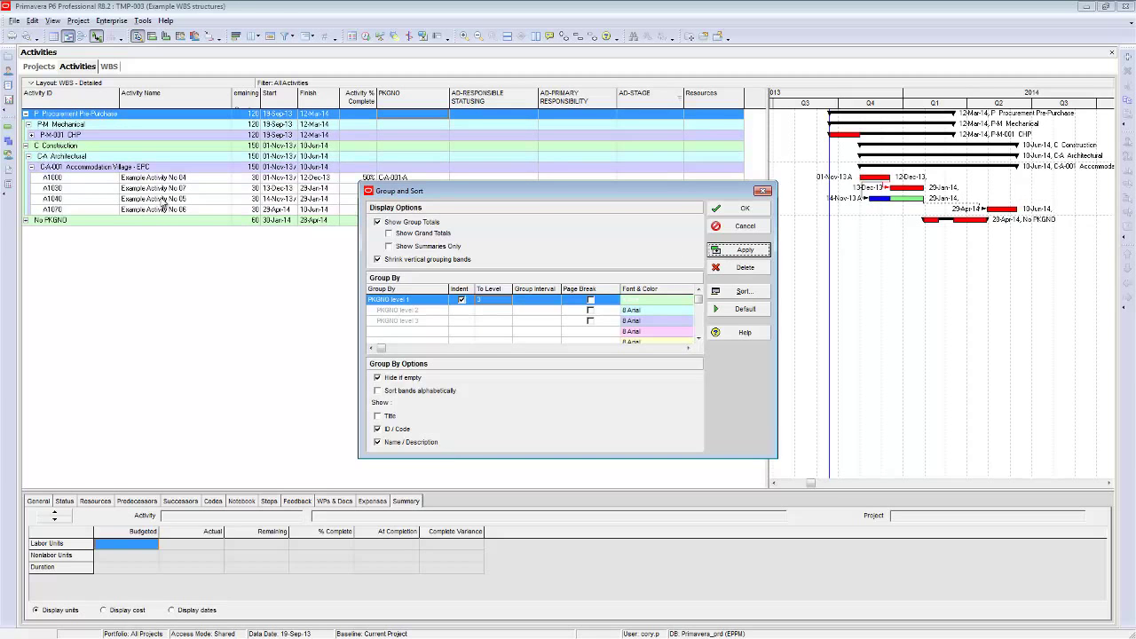
left_click_drag(430, 195, 447, 269)
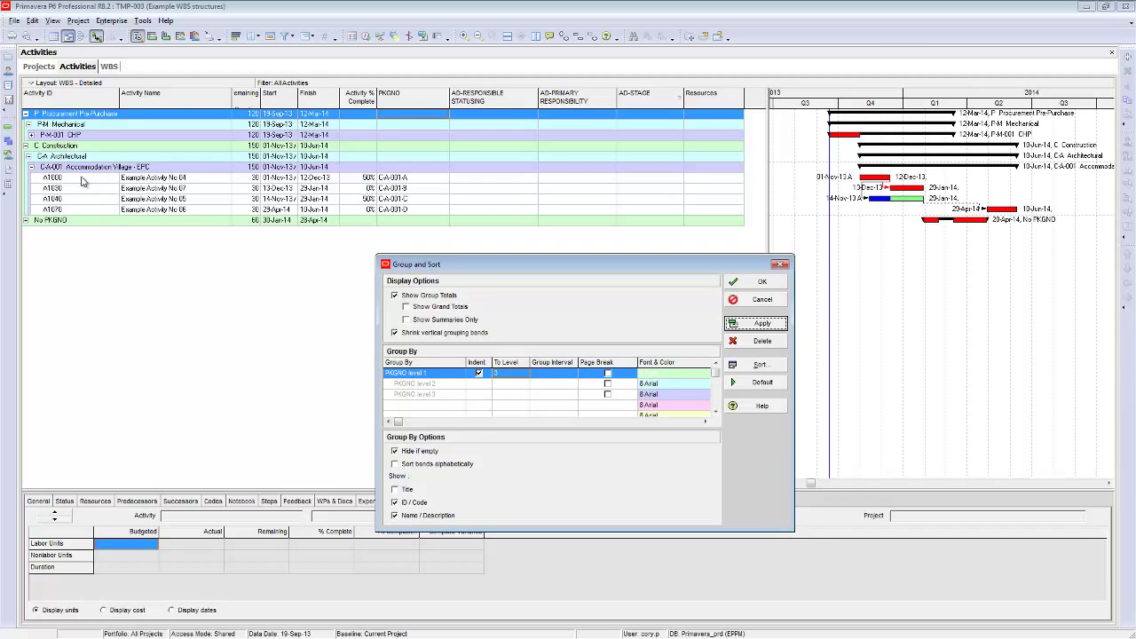
Add WBS as a second, indented grouping below the PKGNO levels, apply it and close the Group and Sort settings
left_click(478, 372)
left_click(425, 405)
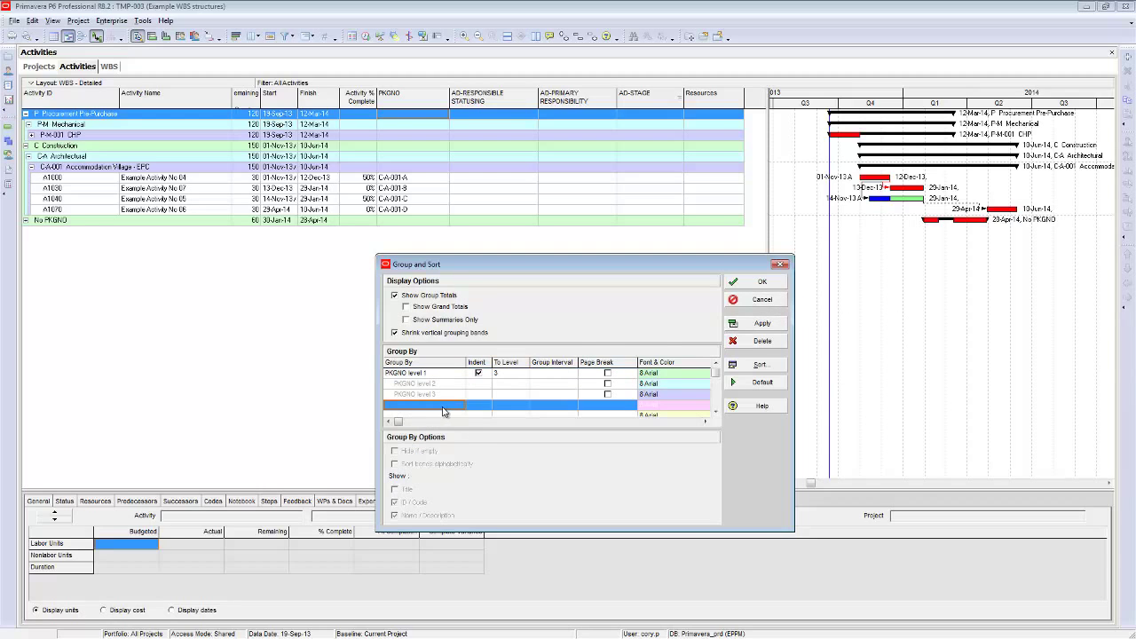
left_click(452, 410)
left_click(459, 406)
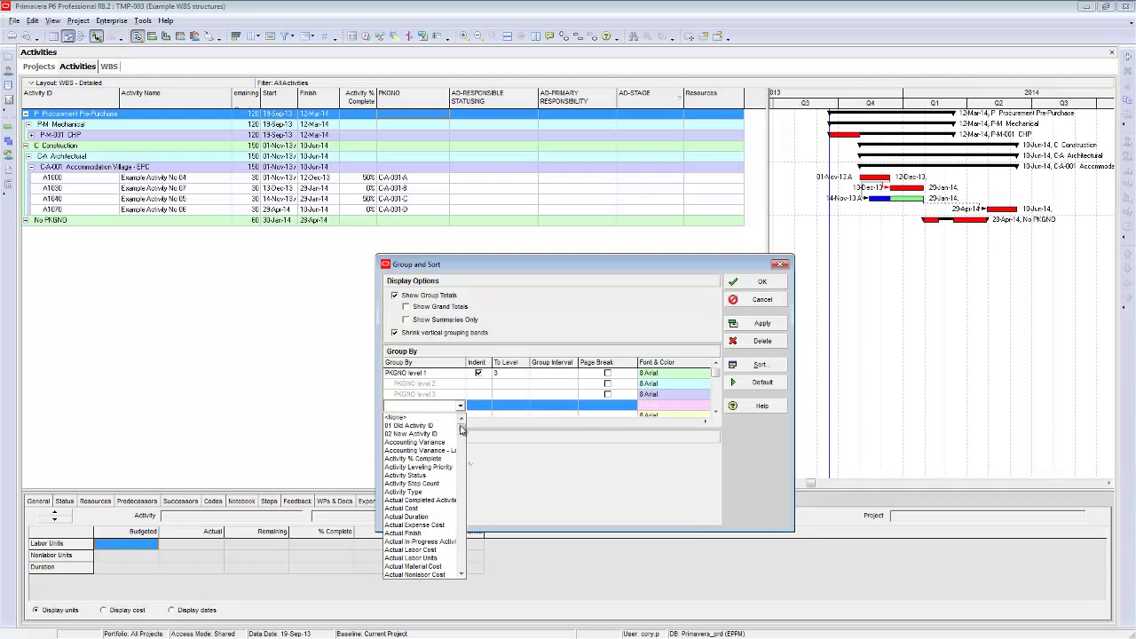
left_click_drag(461, 433, 463, 575)
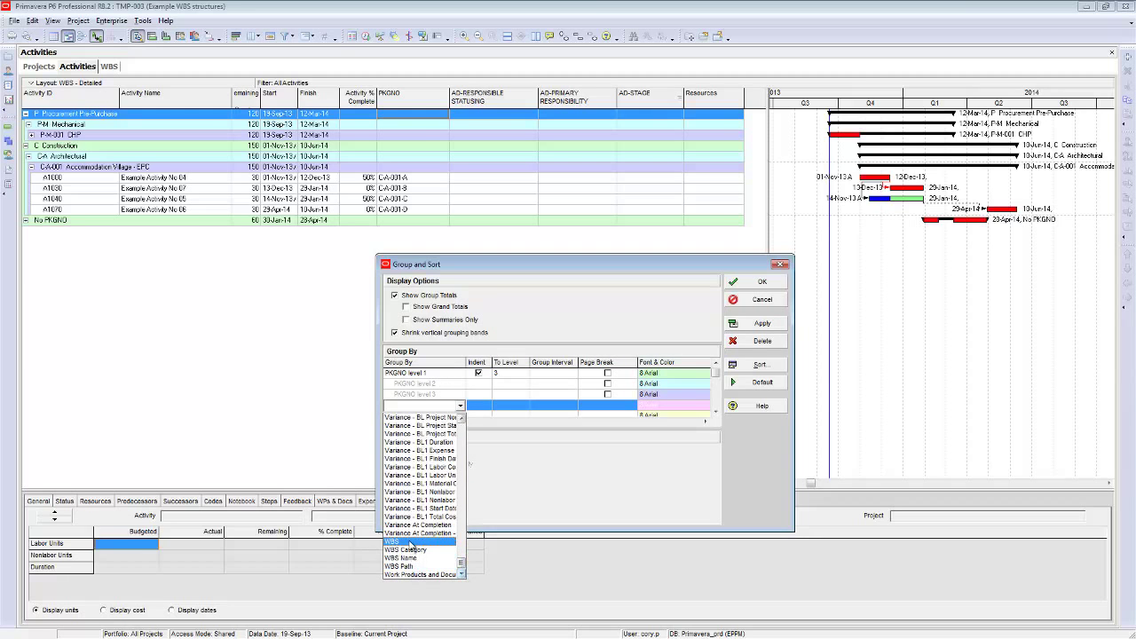
left_click(411, 546)
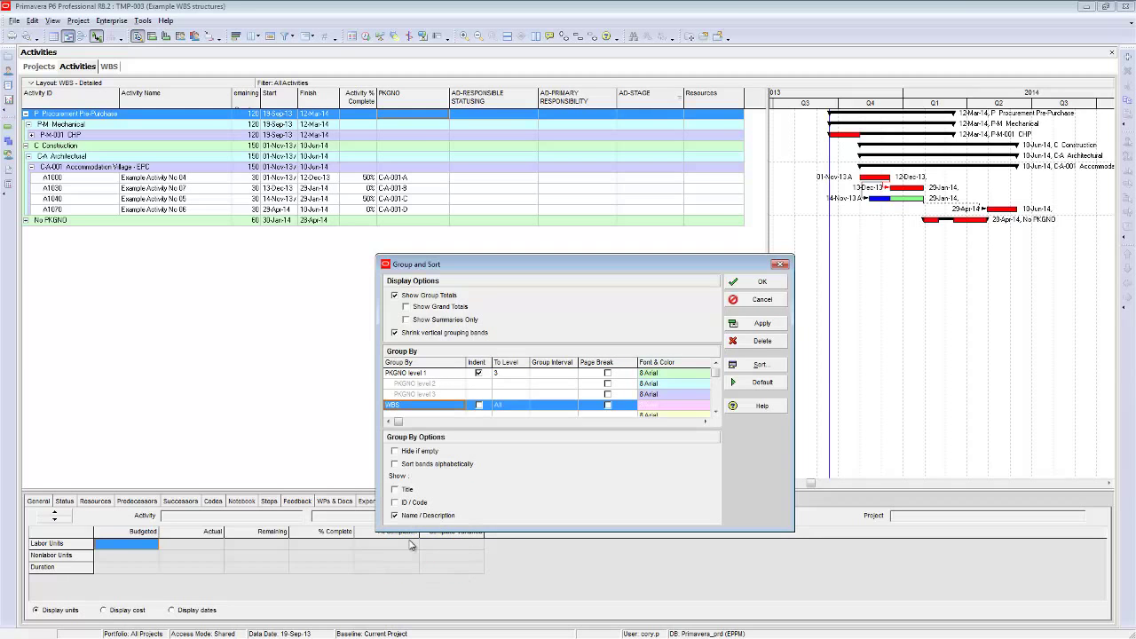
left_click(479, 406)
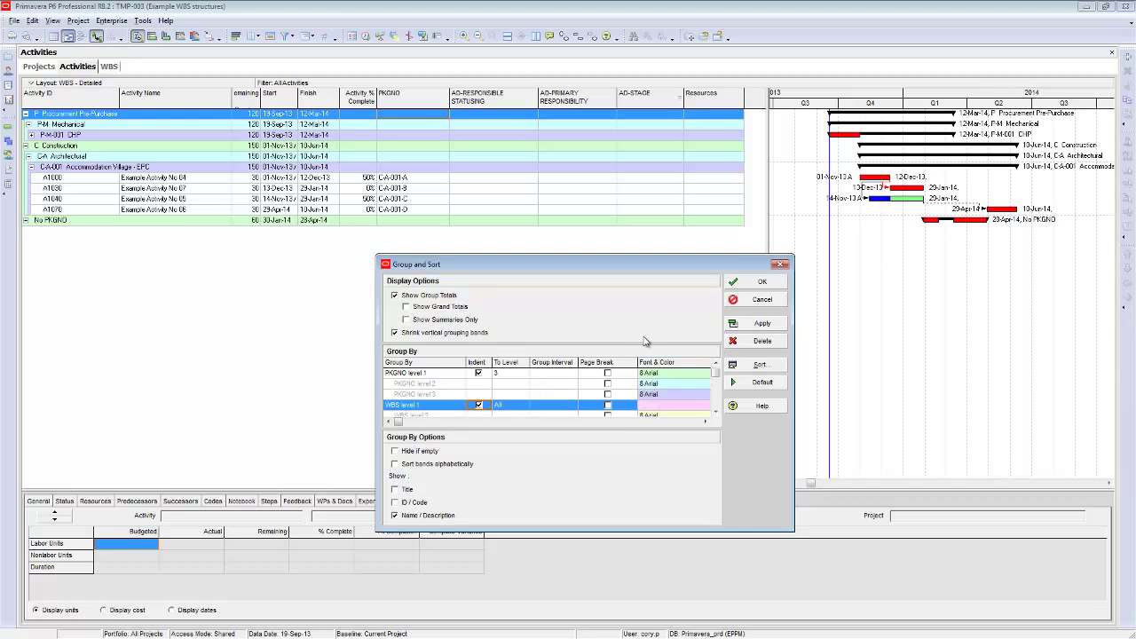
left_click_drag(692, 265, 693, 237)
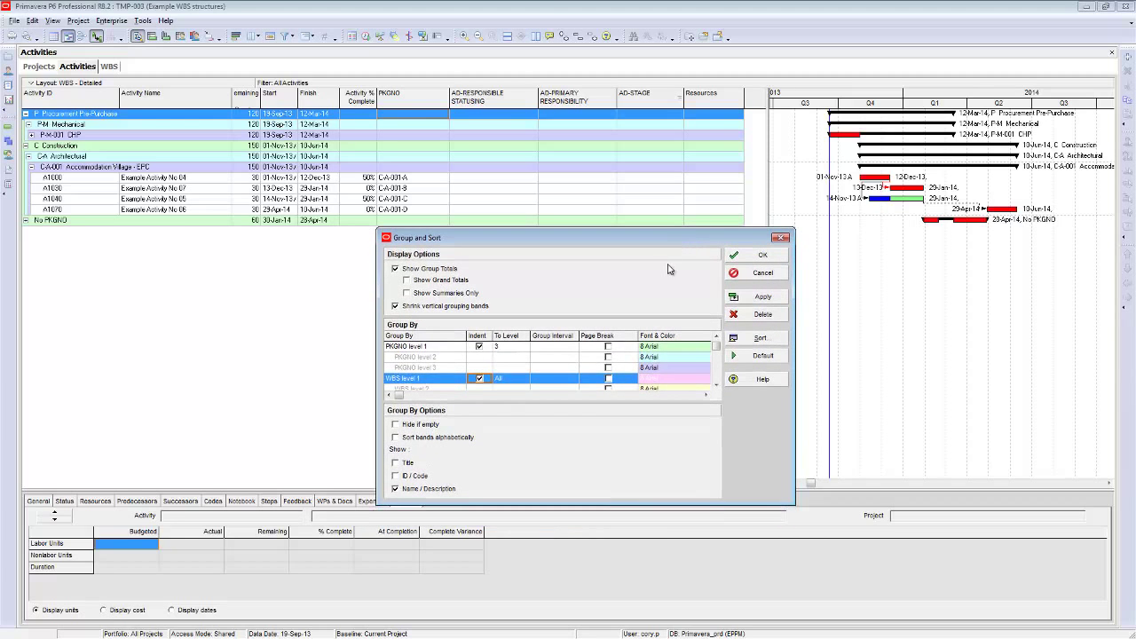
left_click(761, 300)
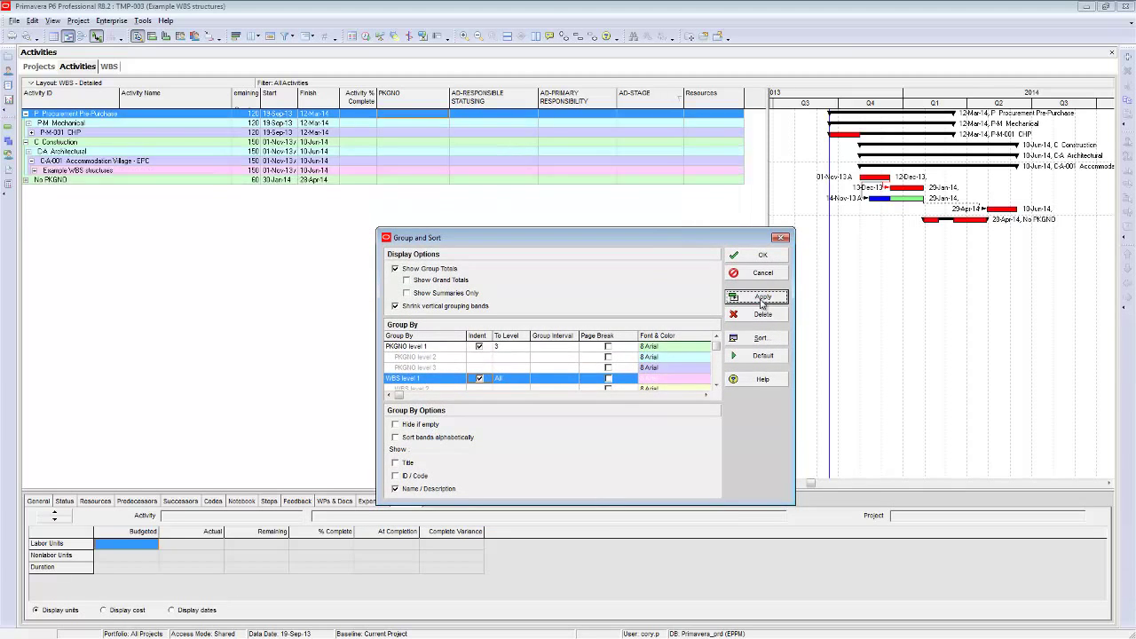
left_click(781, 239)
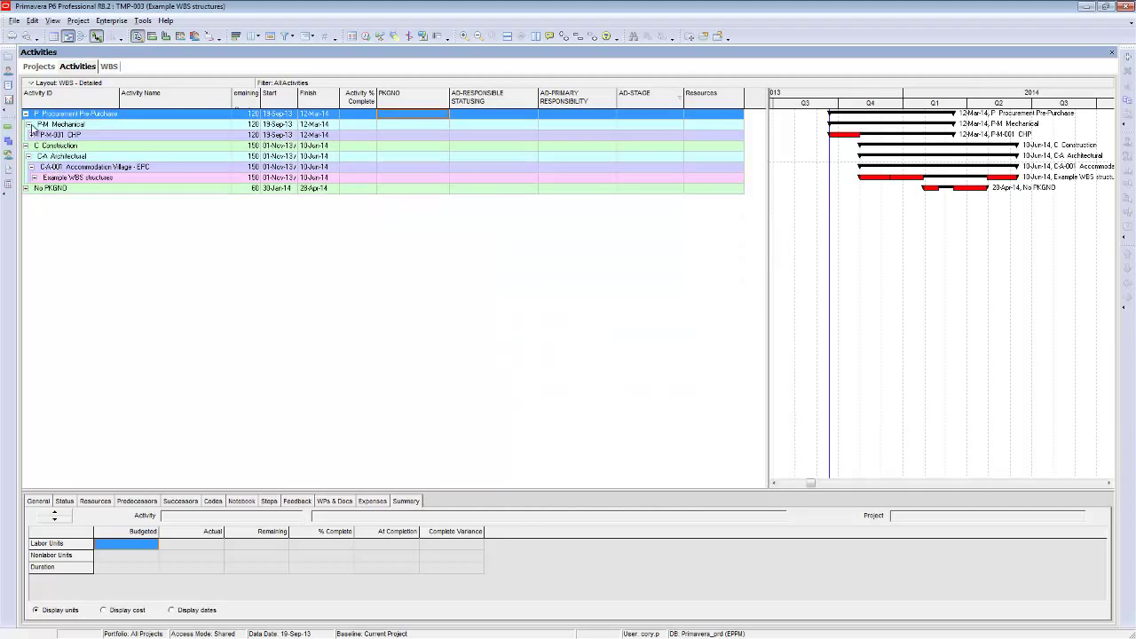
Expand the Example WBS structures and Mine bands under Accommodation Village - EPC and examine the activities grouped there
left_click(35, 177)
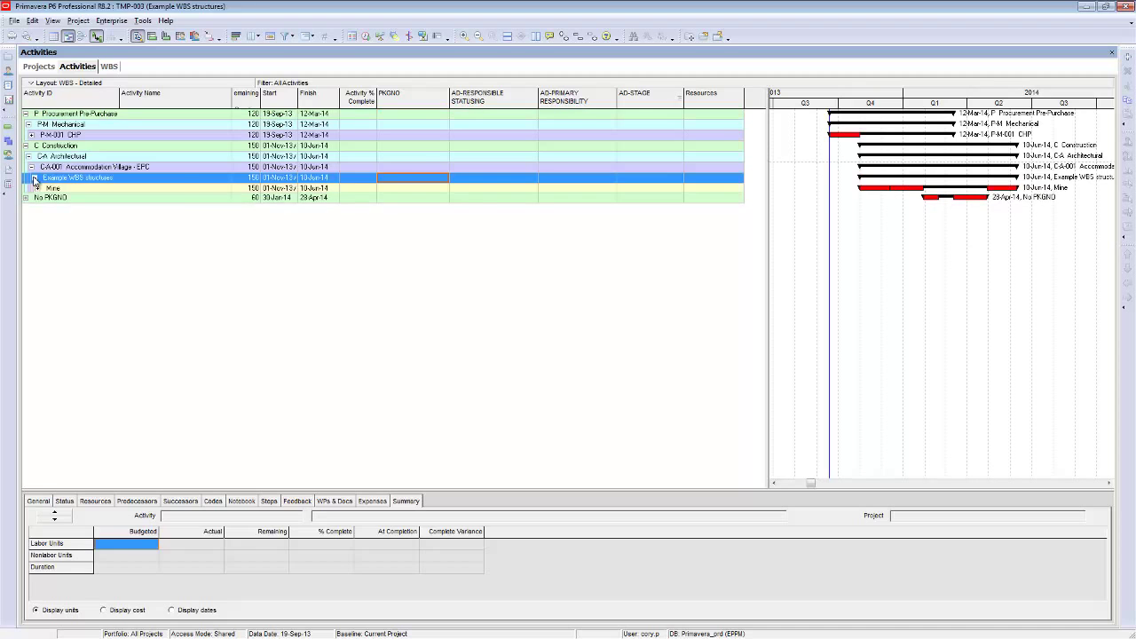
left_click(35, 189)
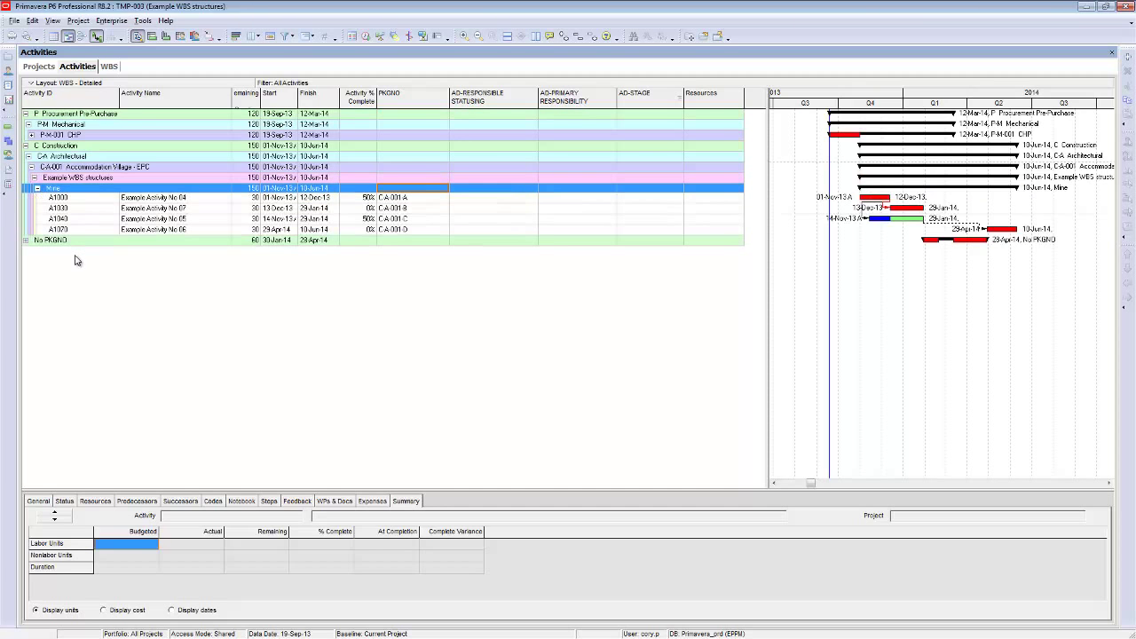
left_click(114, 198)
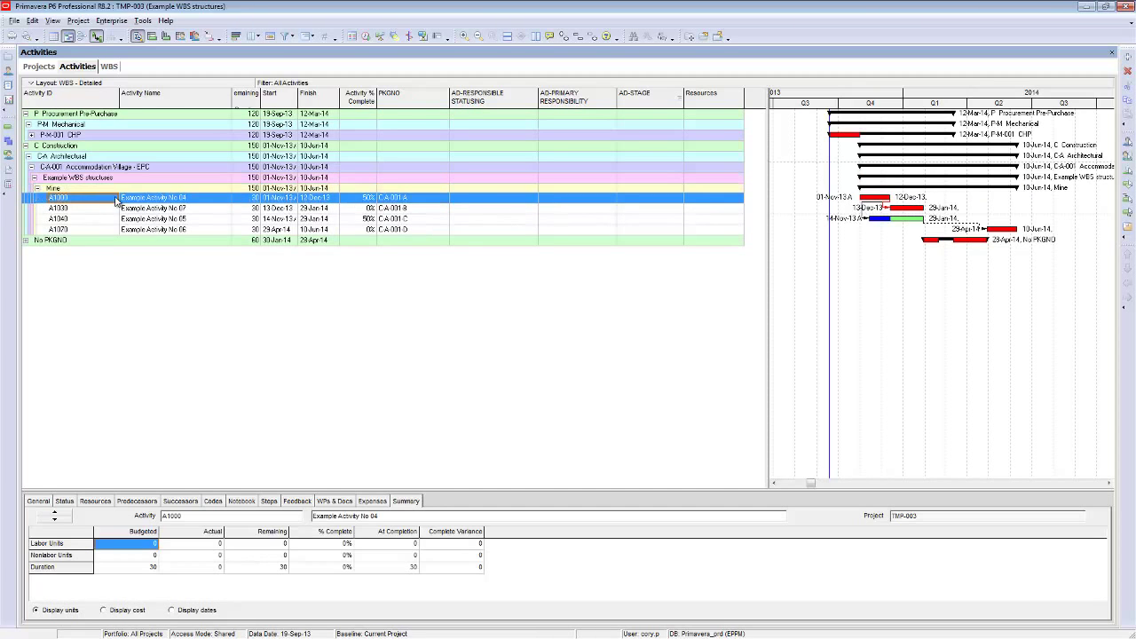
left_click(77, 189)
left_click(74, 179)
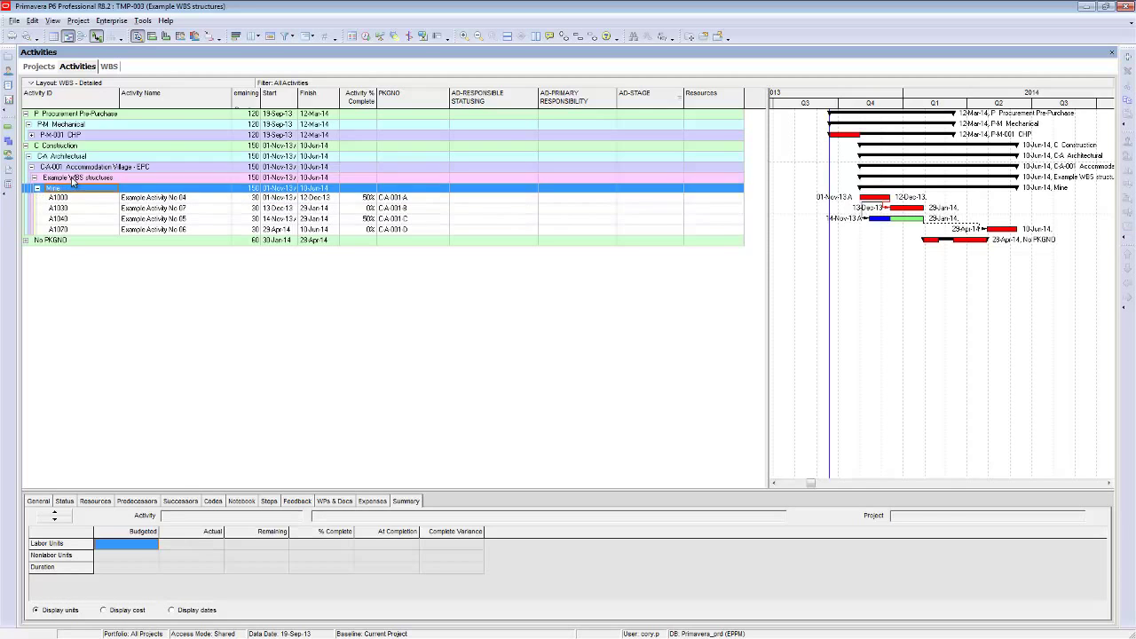
left_click(70, 189)
left_click(74, 179)
left_click(64, 189)
Remove the indent from the WBS grouping below the PKGNO levels, apply it and close the Group and Sort settings
left_click(309, 39)
left_click(325, 51)
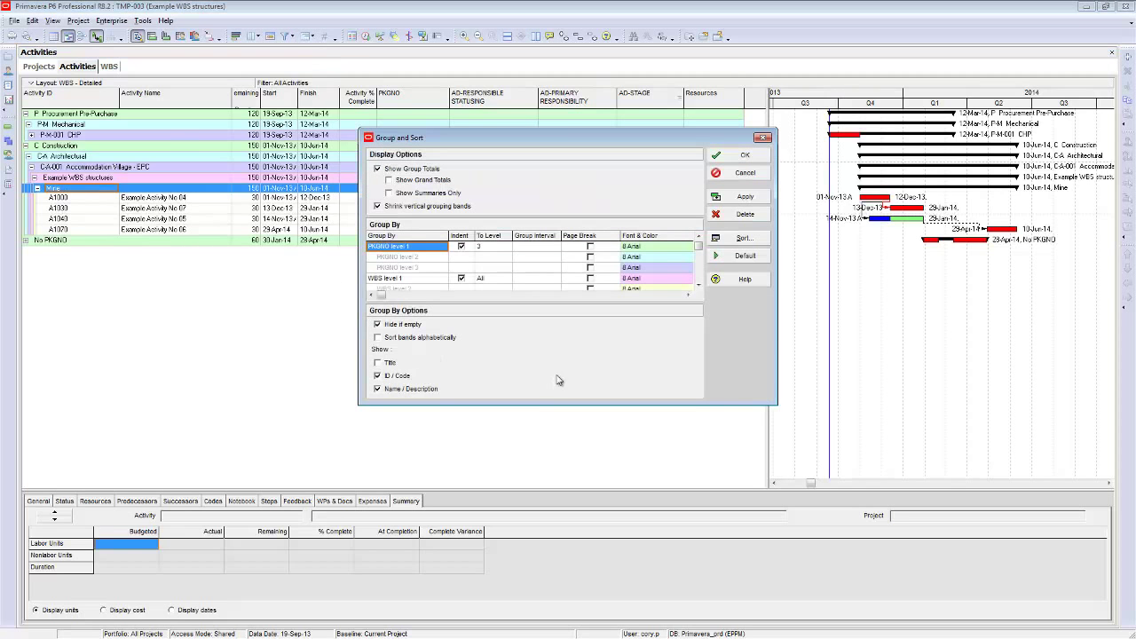
left_click(700, 286)
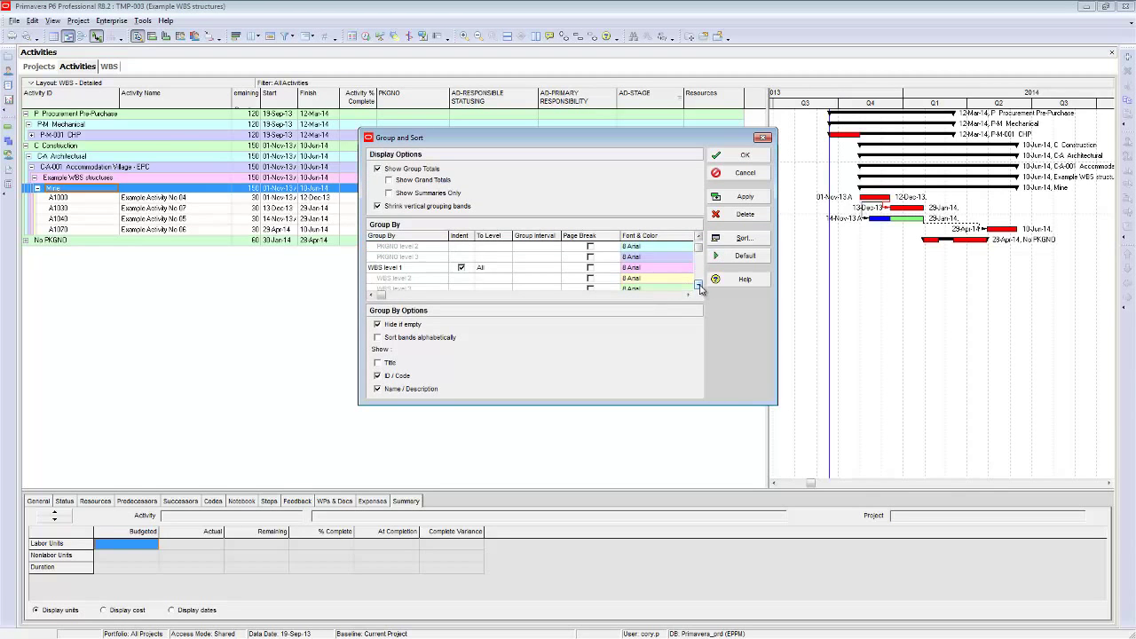
left_click(462, 269)
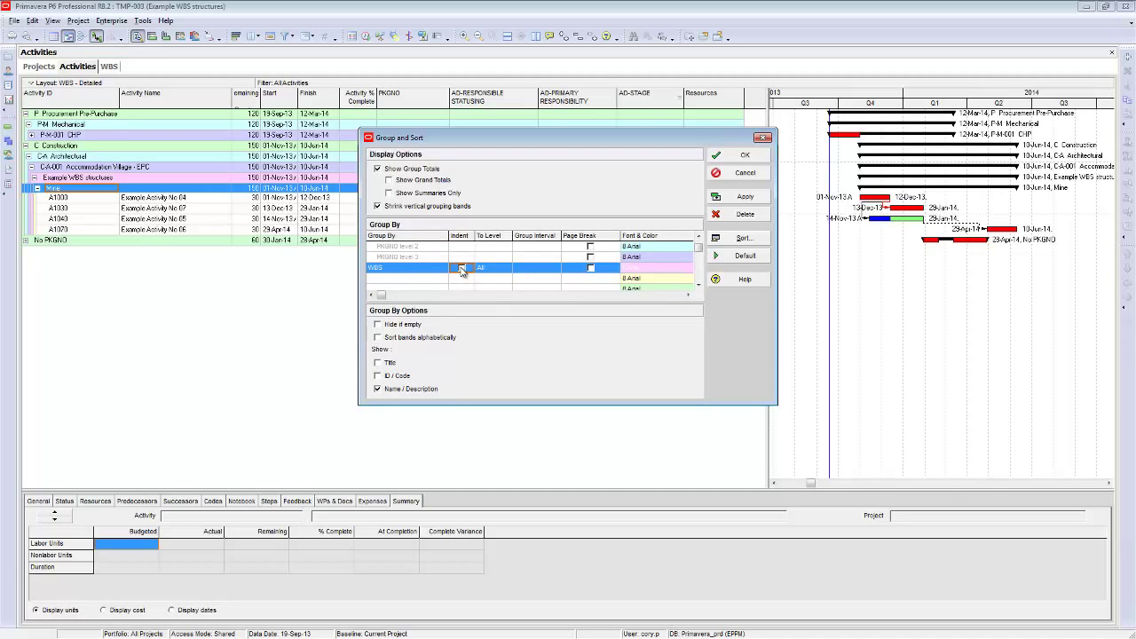
left_click(738, 196)
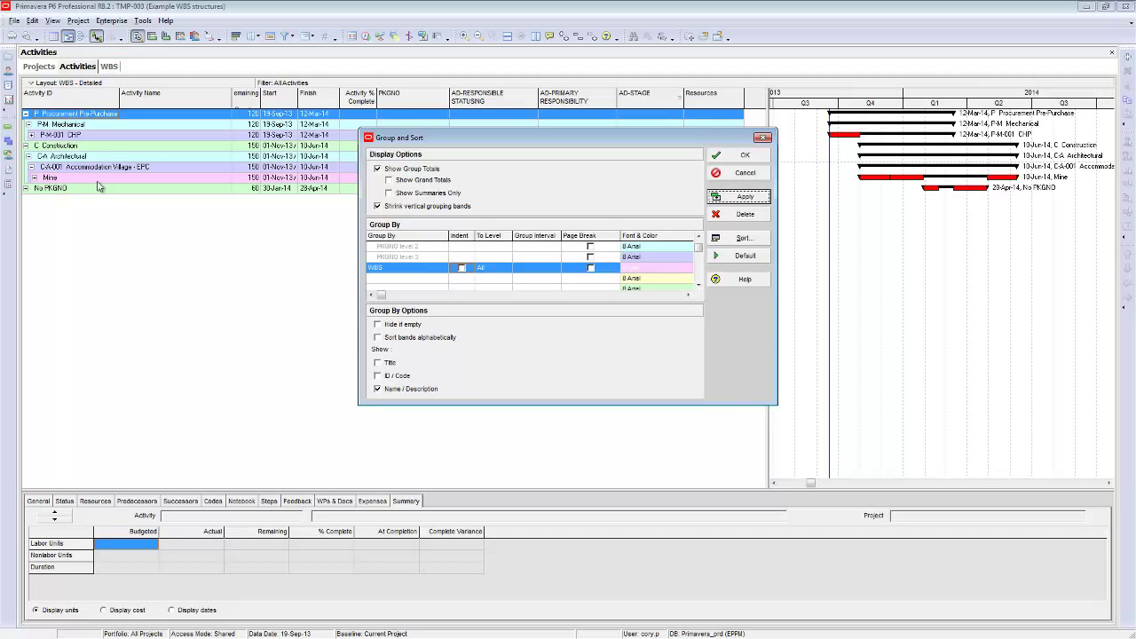
left_click(730, 156)
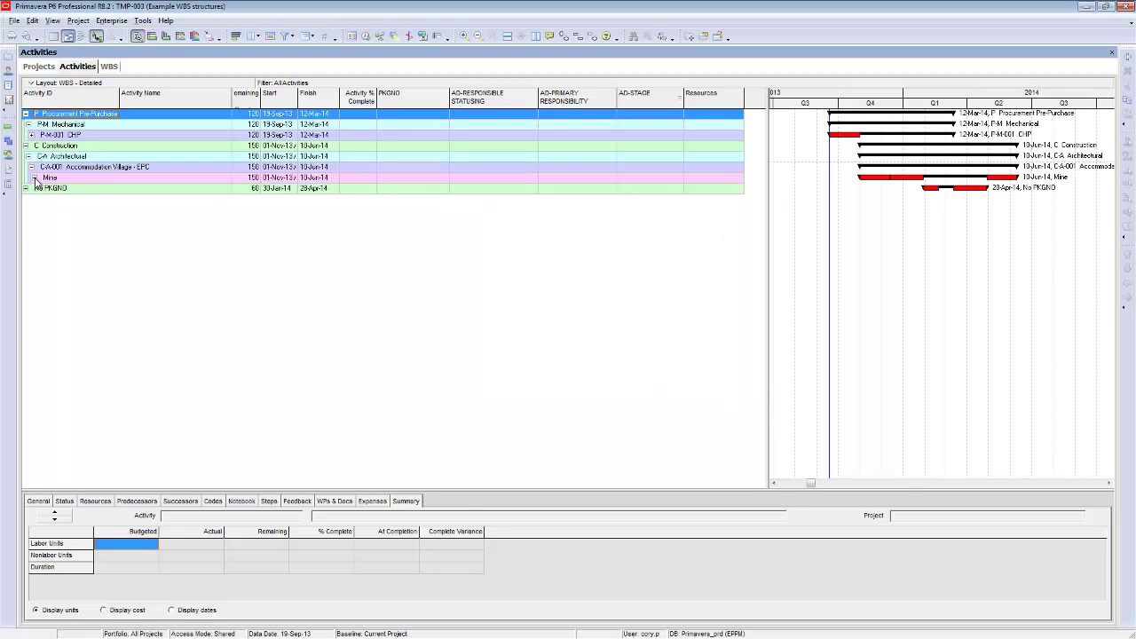
Expand the Mine, No PKGNO, Port, P-M-001 CHP and Rail bands to list the activities under them
left_click(34, 178)
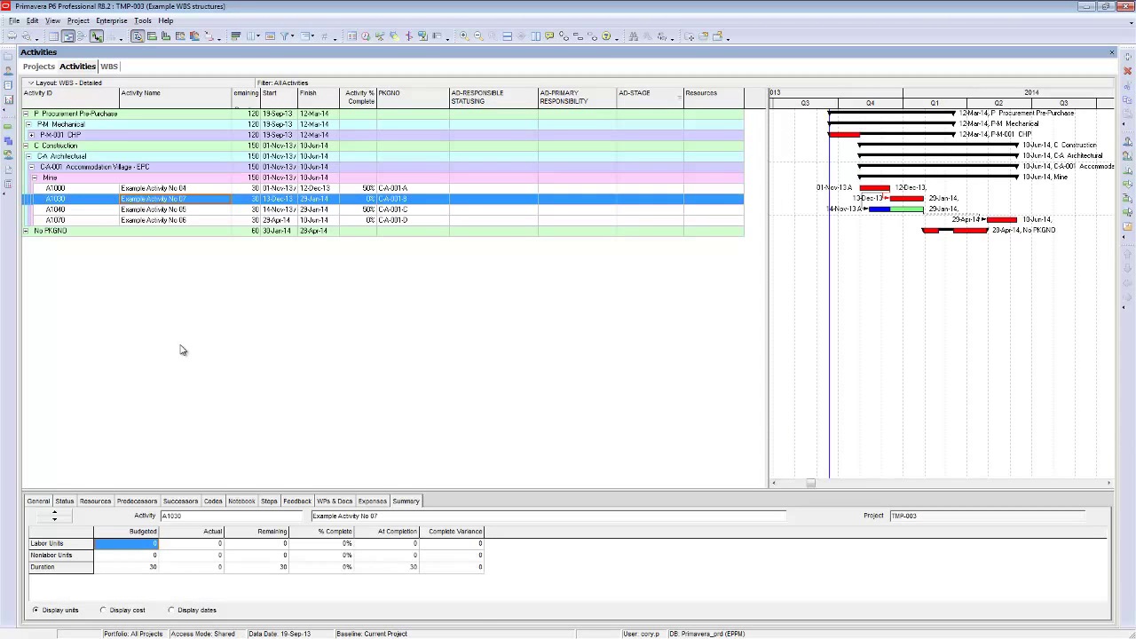
left_click(26, 232)
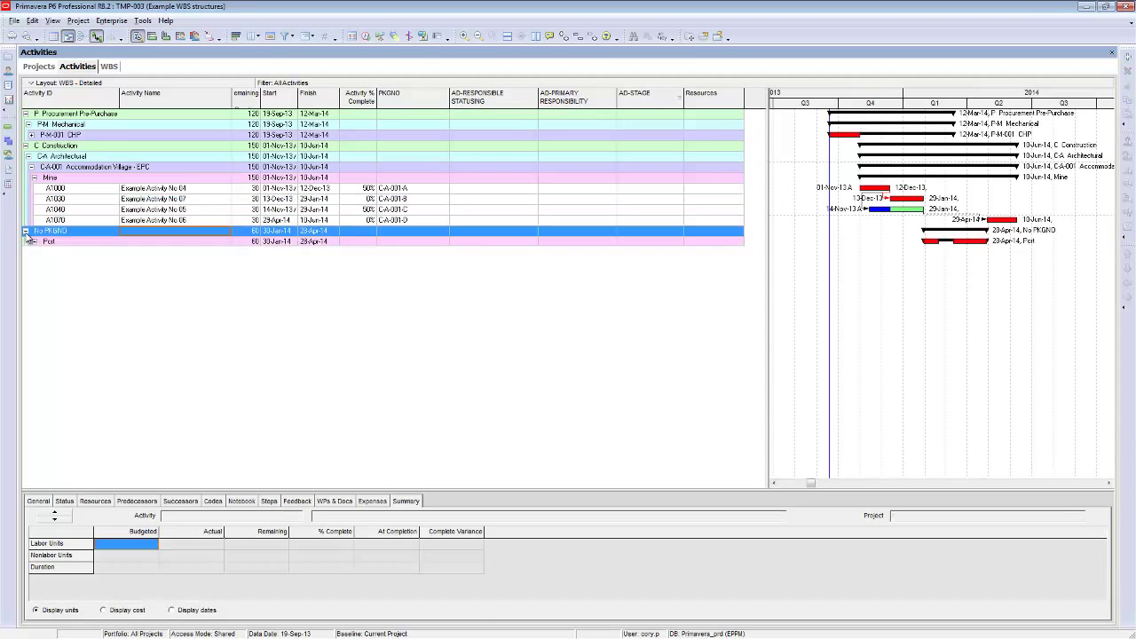
left_click(34, 241)
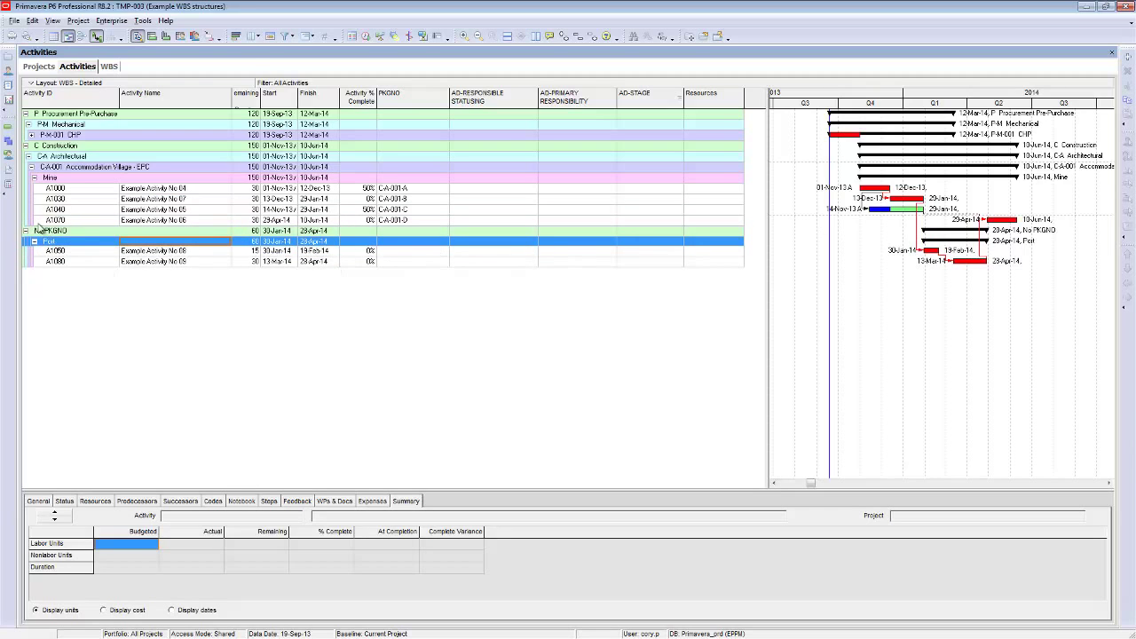
left_click(32, 135)
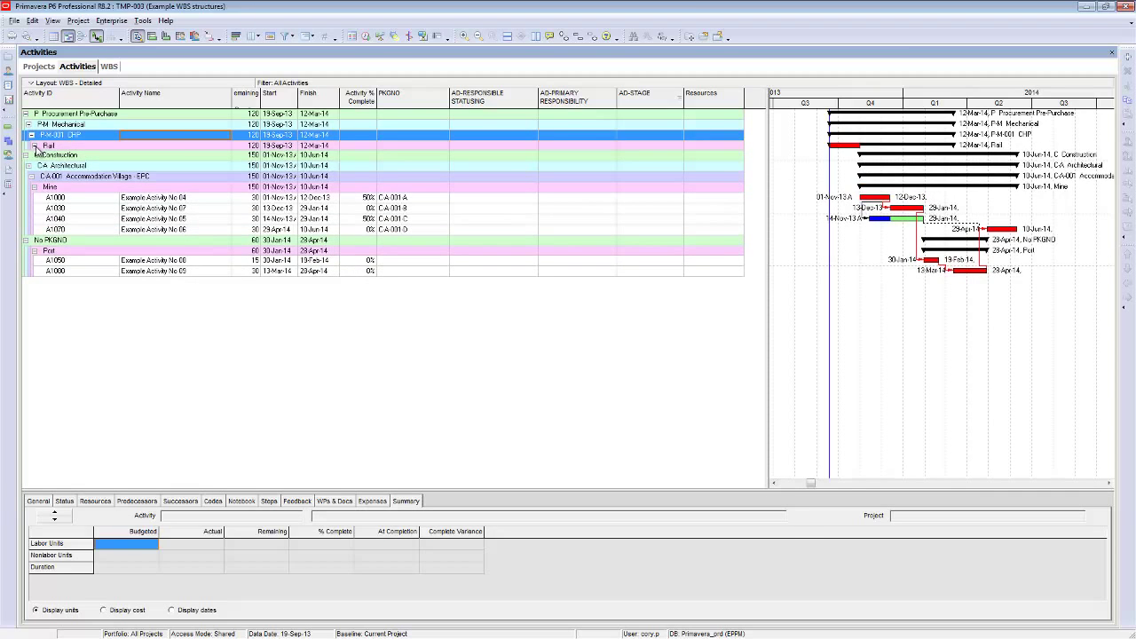
left_click(35, 146)
left_click(481, 157)
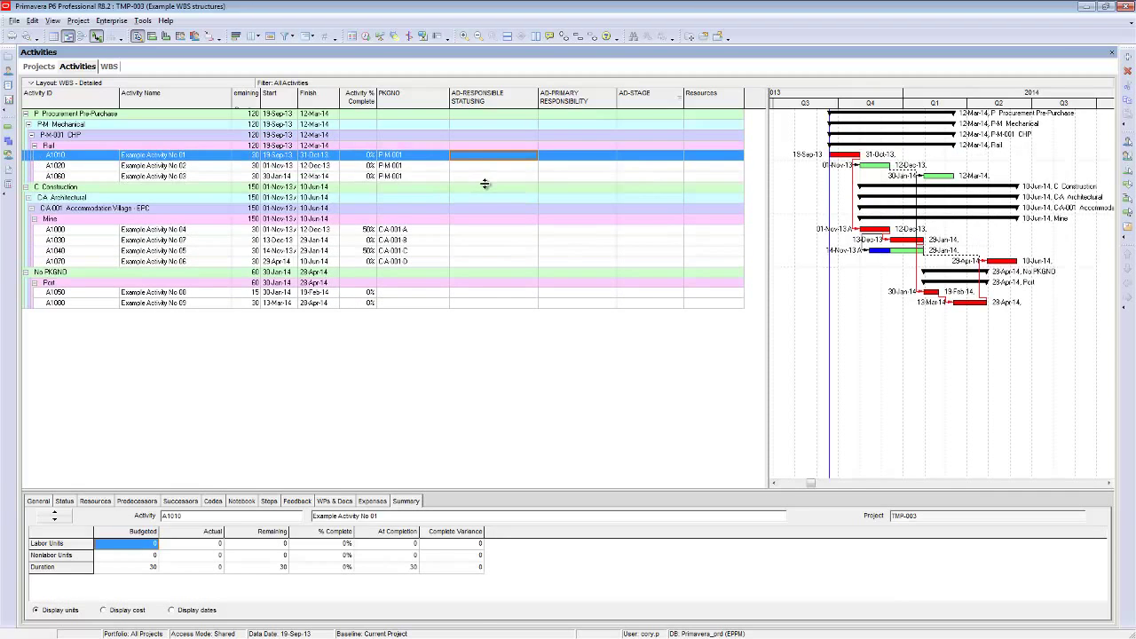
Save the current layout under the new name "pkg / wbs", available to the Project
left_click(31, 86)
mouse_move(89, 96)
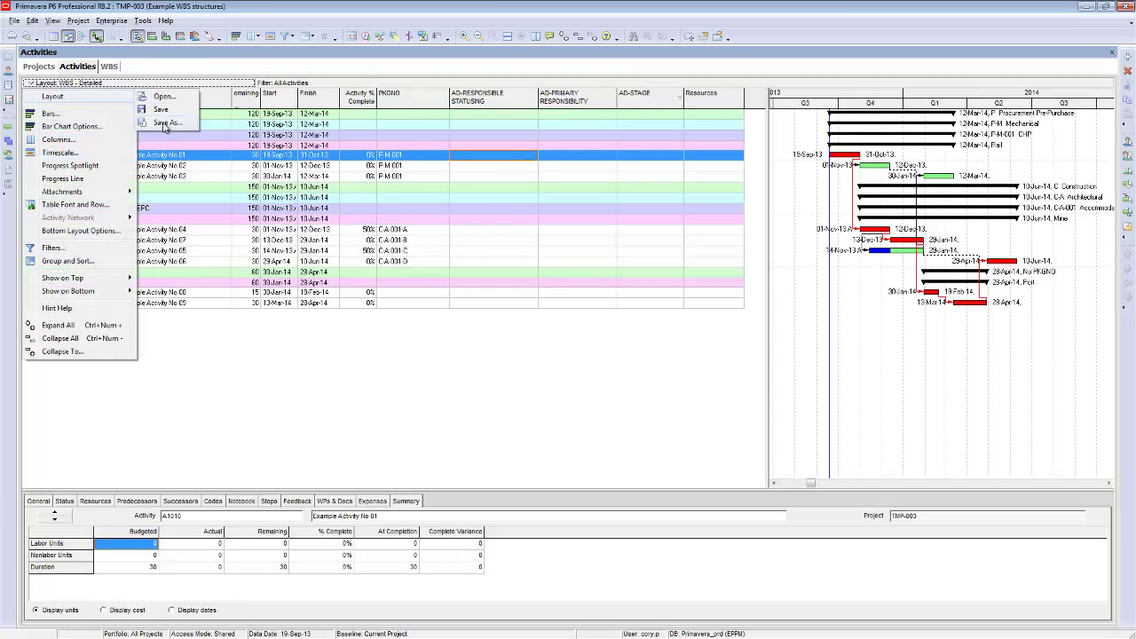
left_click(164, 124)
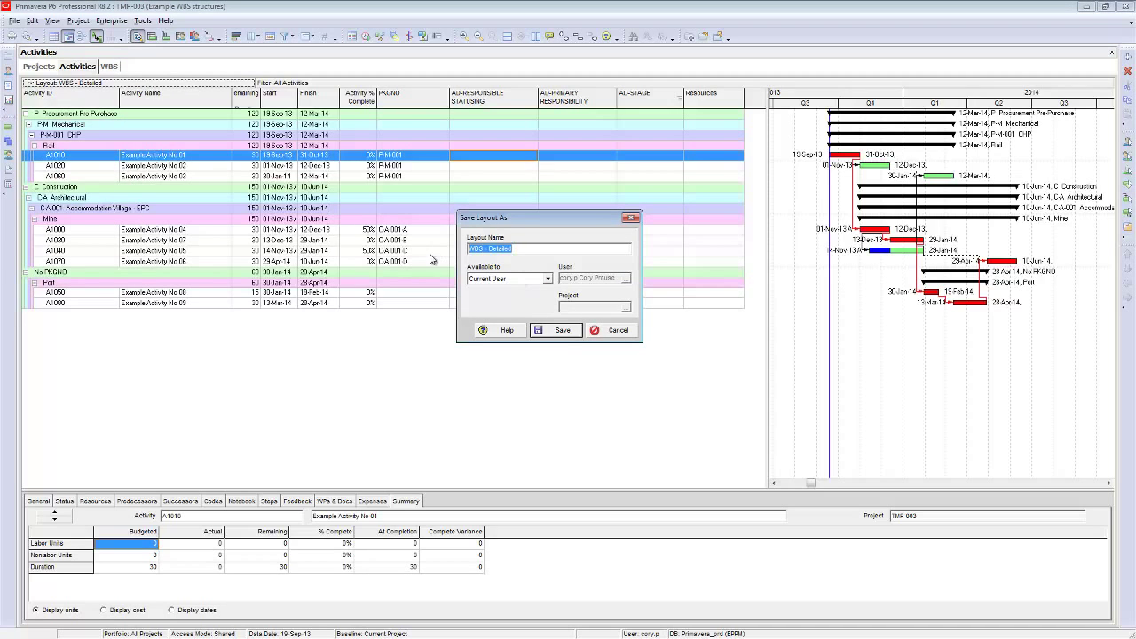
type("s")
left_click(550, 280)
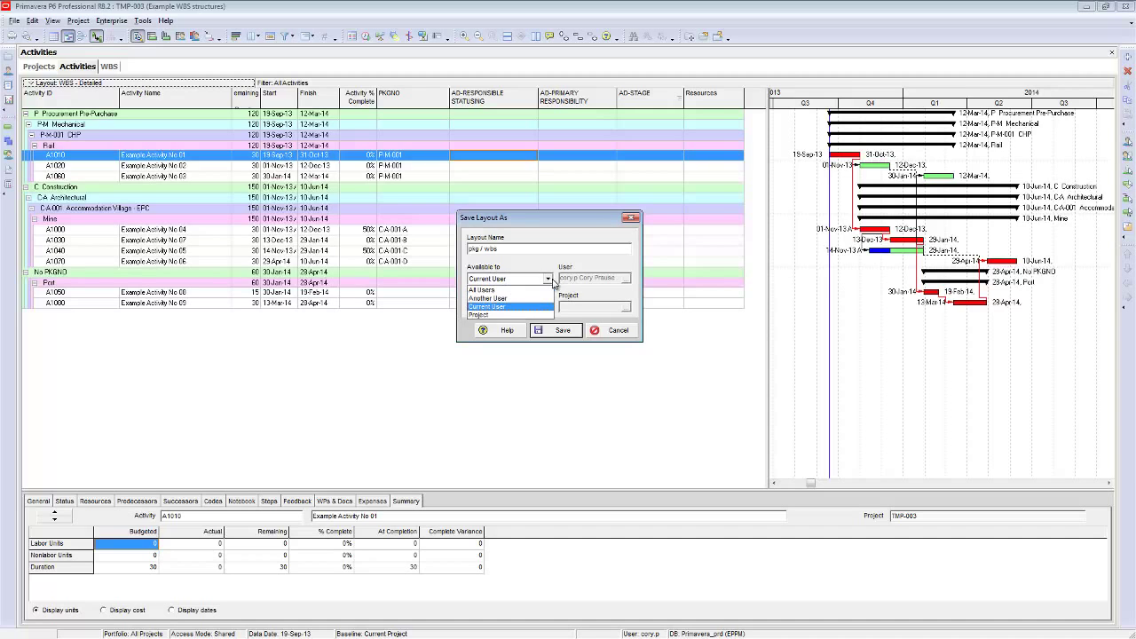
left_click(497, 315)
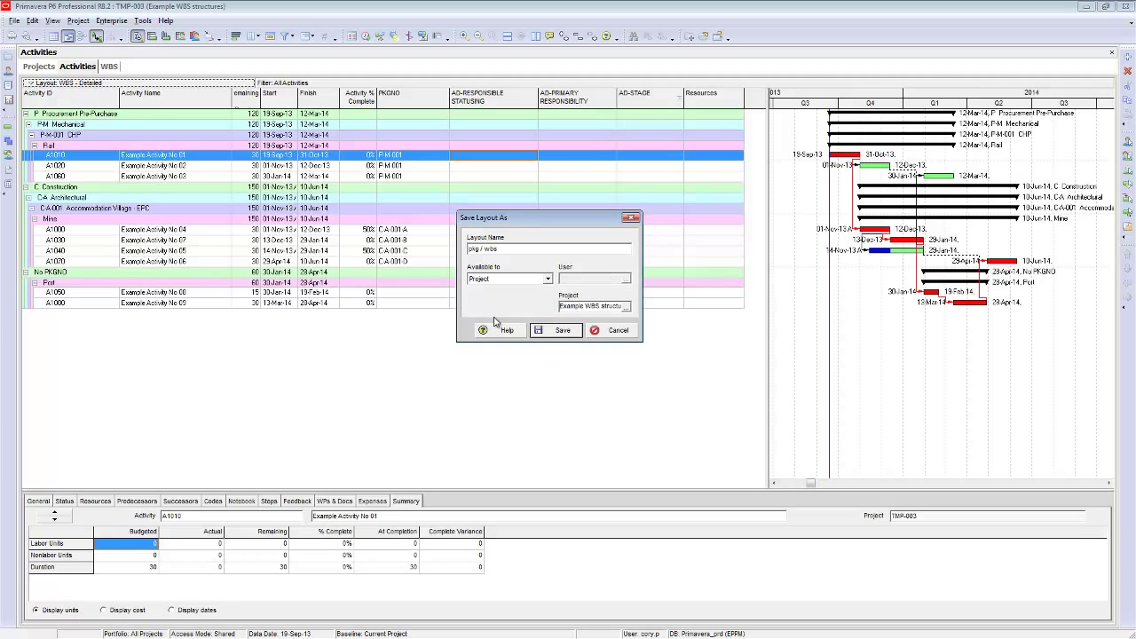
left_click(561, 331)
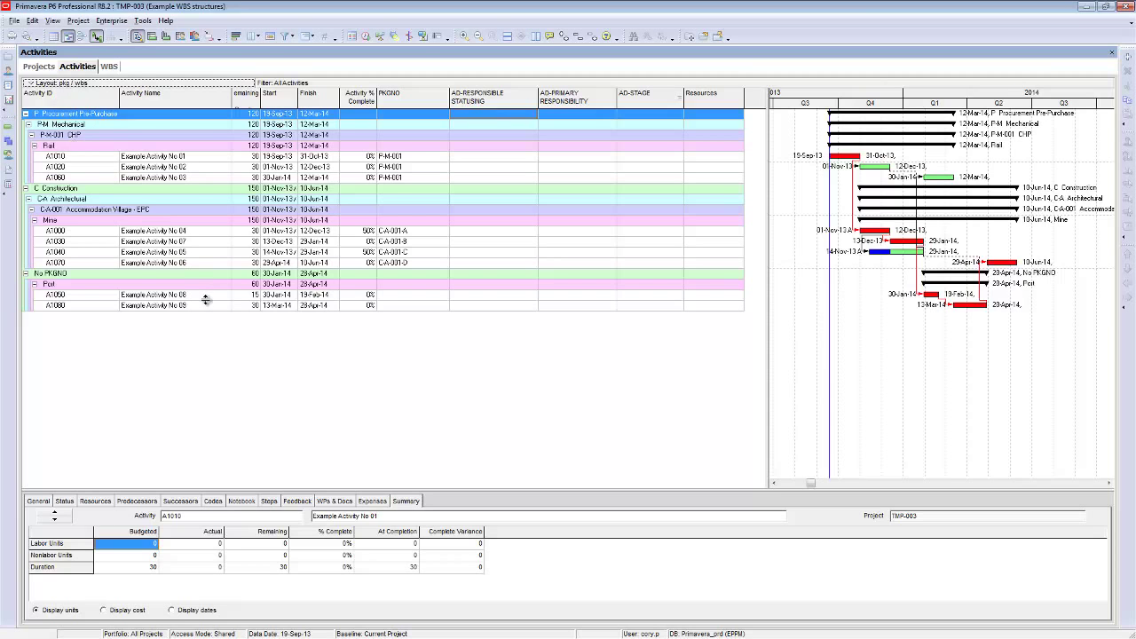
Assign the responsible person's code value to activity A1010 as its AD-RESPONSIBLE STATUSING, enlarging the value list to find it
left_click(497, 158)
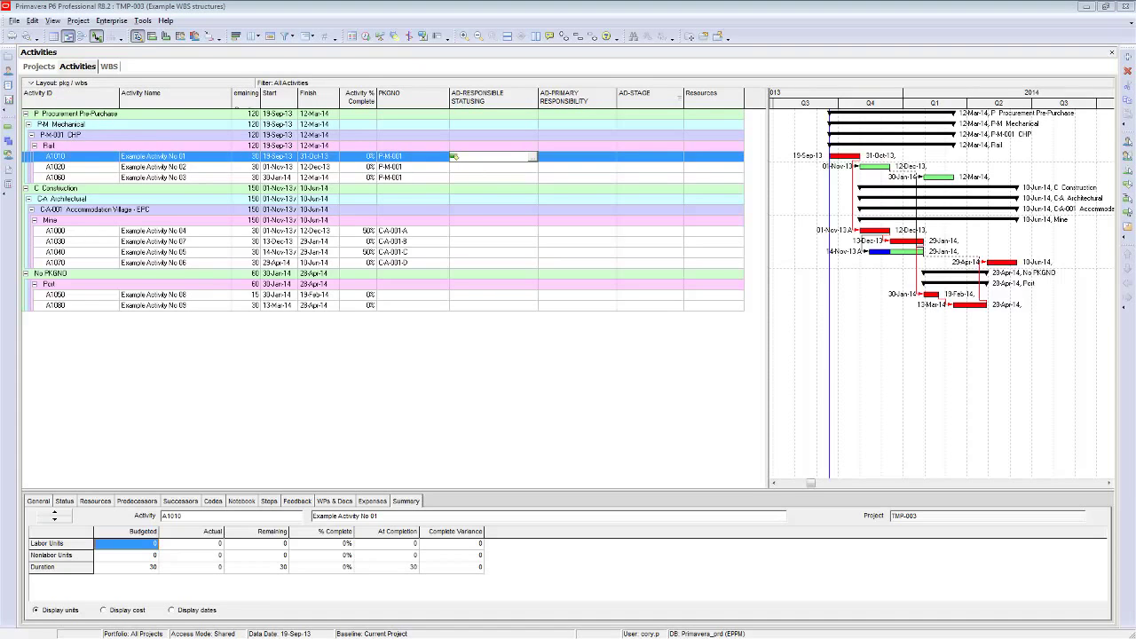
left_click(531, 156)
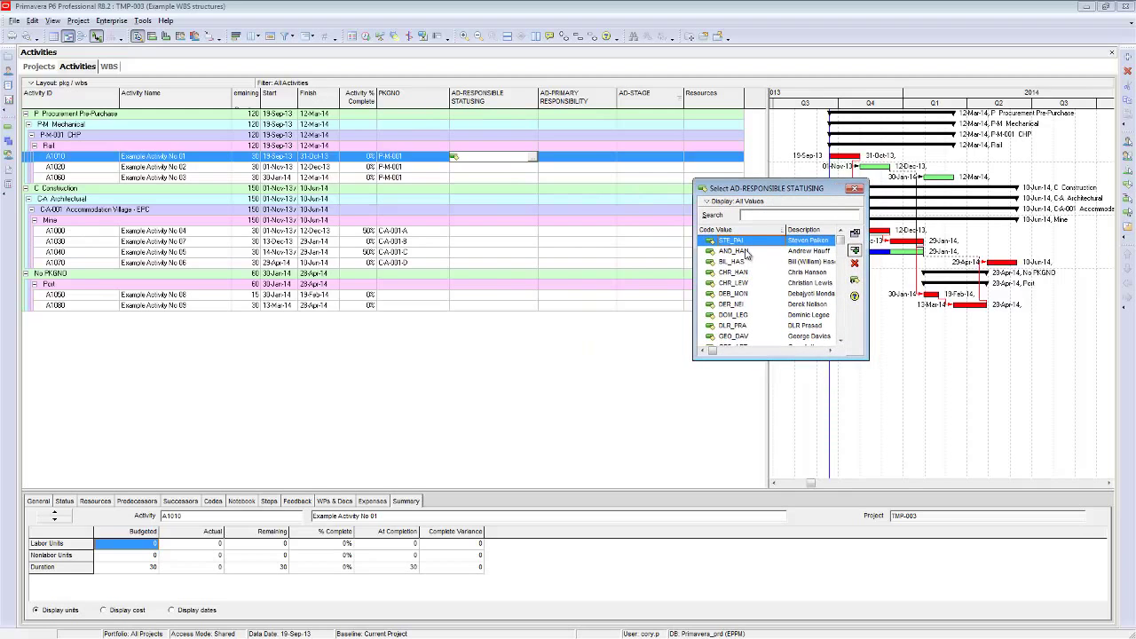
left_click(735, 315)
left_click_drag(867, 359, 1017, 447)
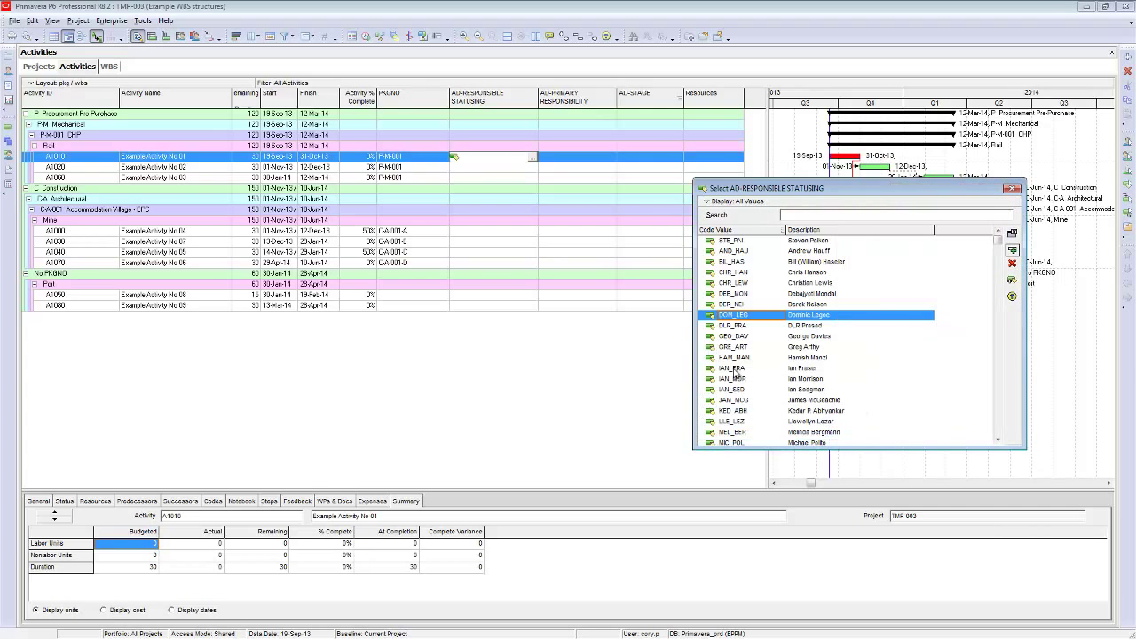
double_click(730, 391)
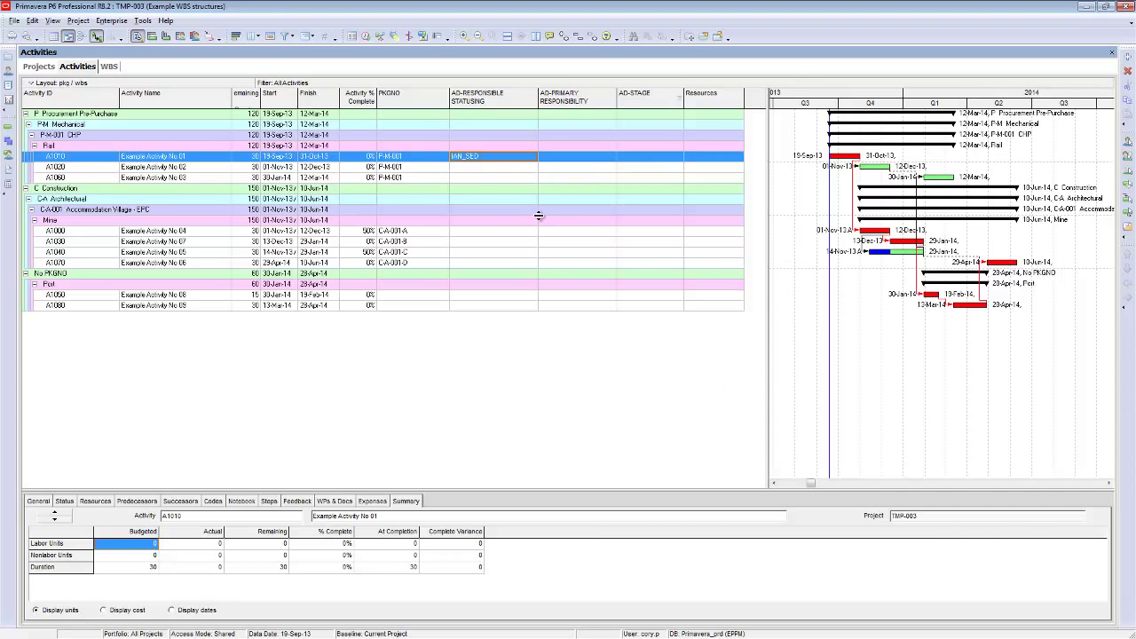
Fill down A1010's AD-RESPONSIBLE STATUSING code through activity A1030
left_click(477, 247)
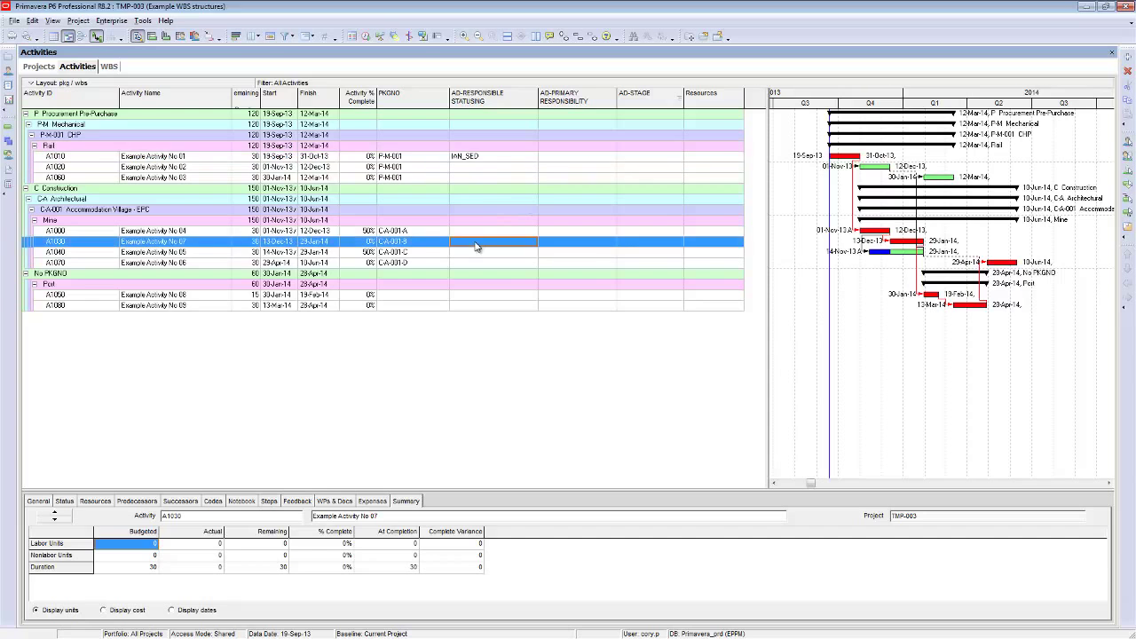
left_click(484, 160, "shift")
right_click(484, 159)
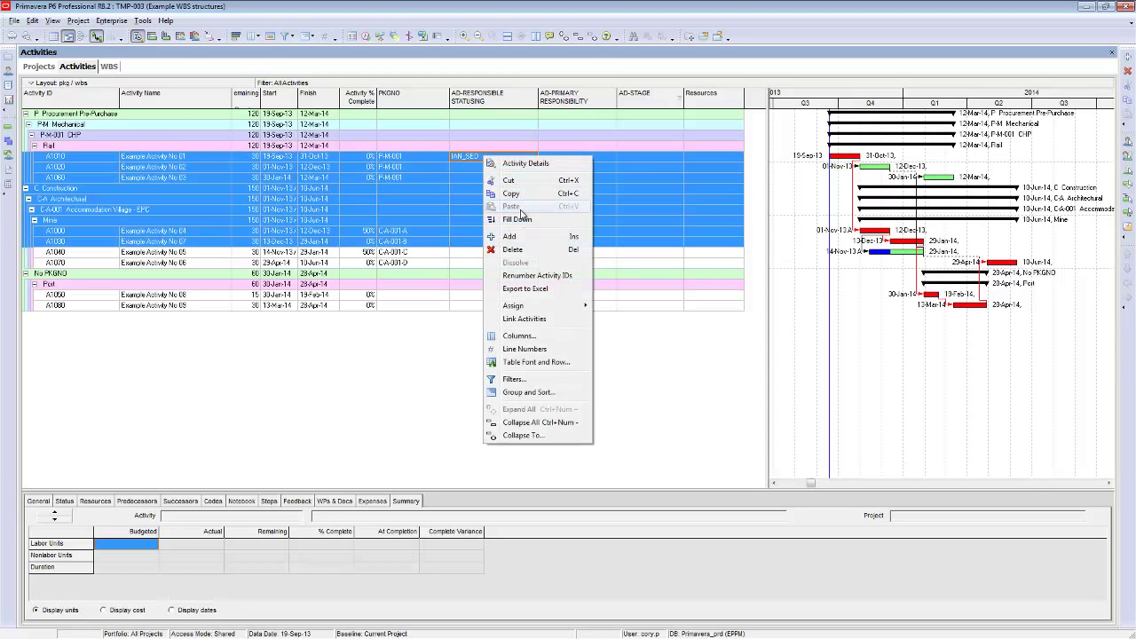
left_click(522, 219)
Set the AD-PRIMARY RESPONSIBILITY of activity A1010 to OWN (Owners Team)
left_click(563, 155)
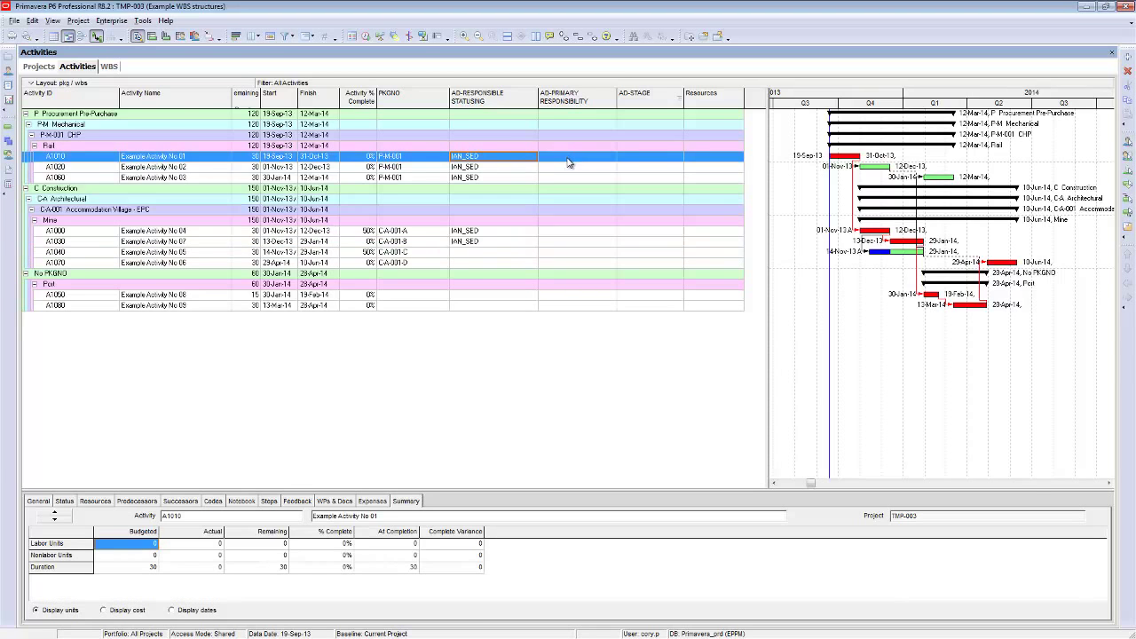
left_click(557, 163)
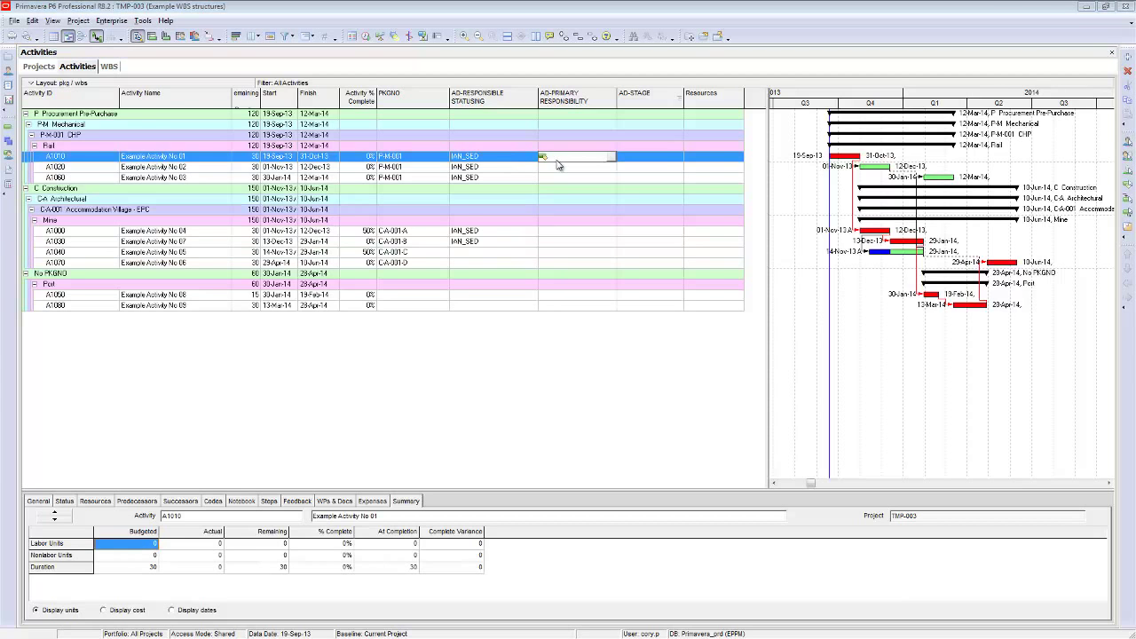
left_click(612, 157)
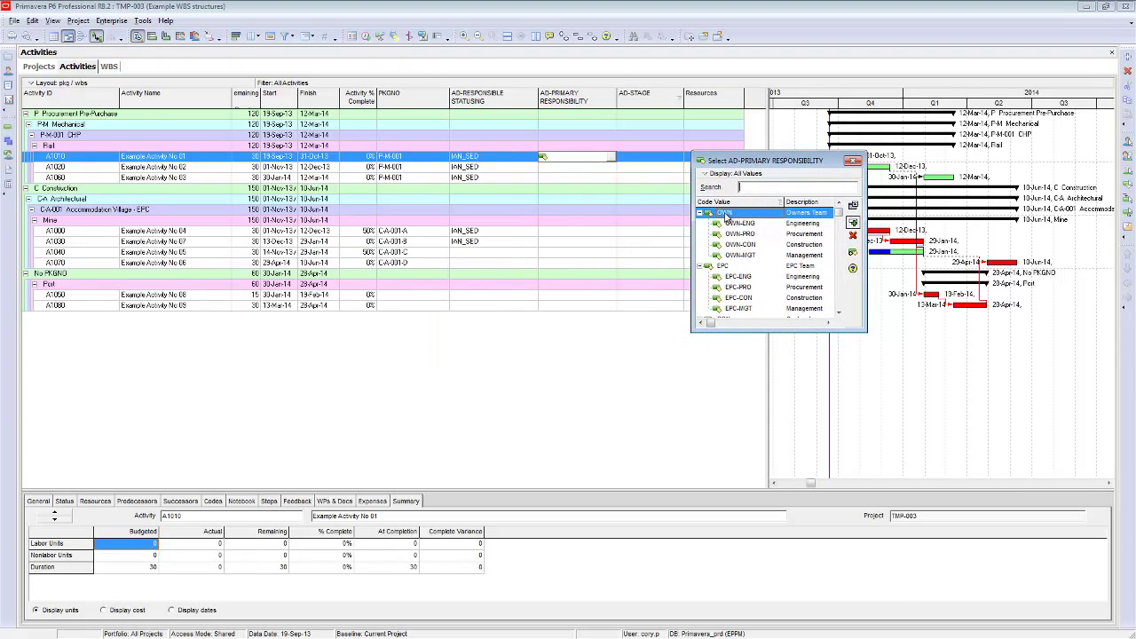
double_click(724, 213)
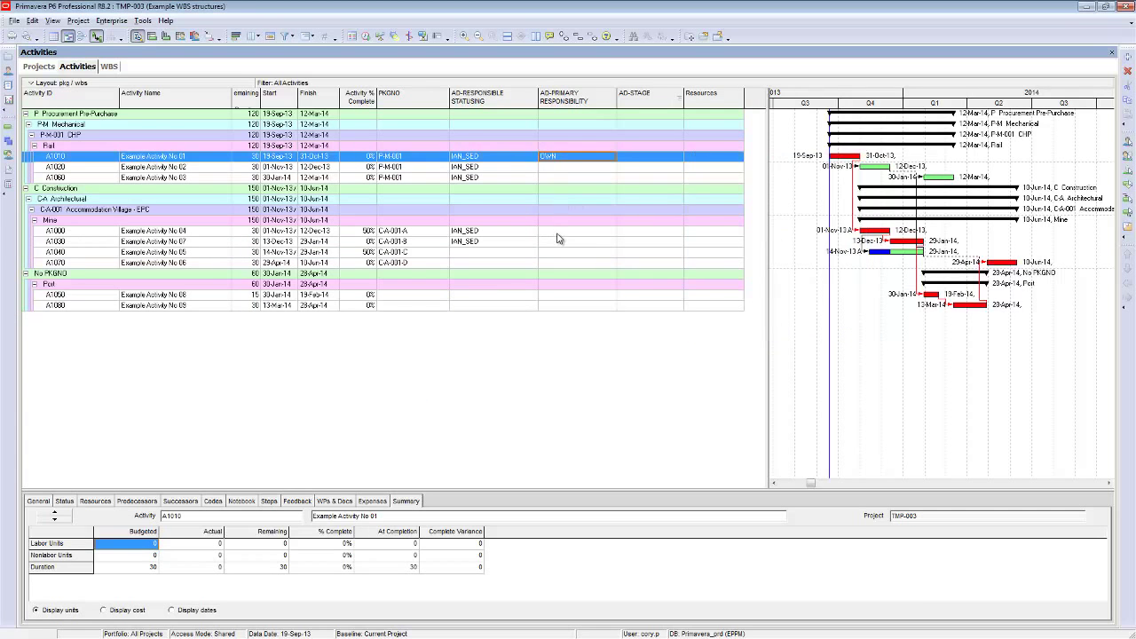
Fill down the OWN primary responsibility code from activity A1010 through A1030
left_click(553, 243)
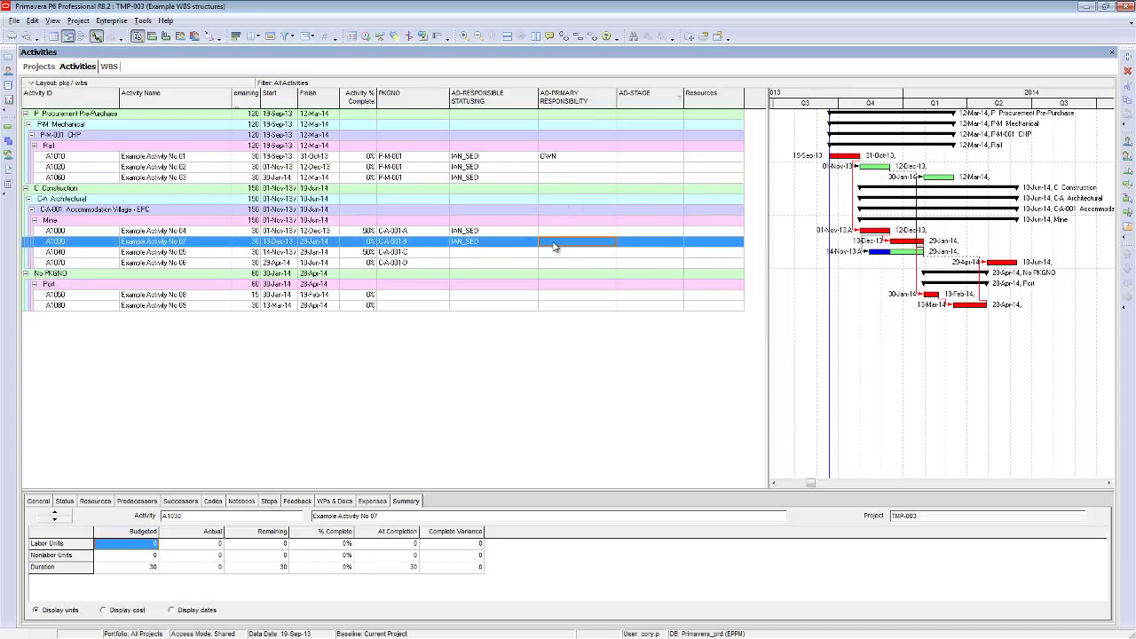
left_click(568, 158, "shift")
right_click(568, 158)
left_click(603, 222)
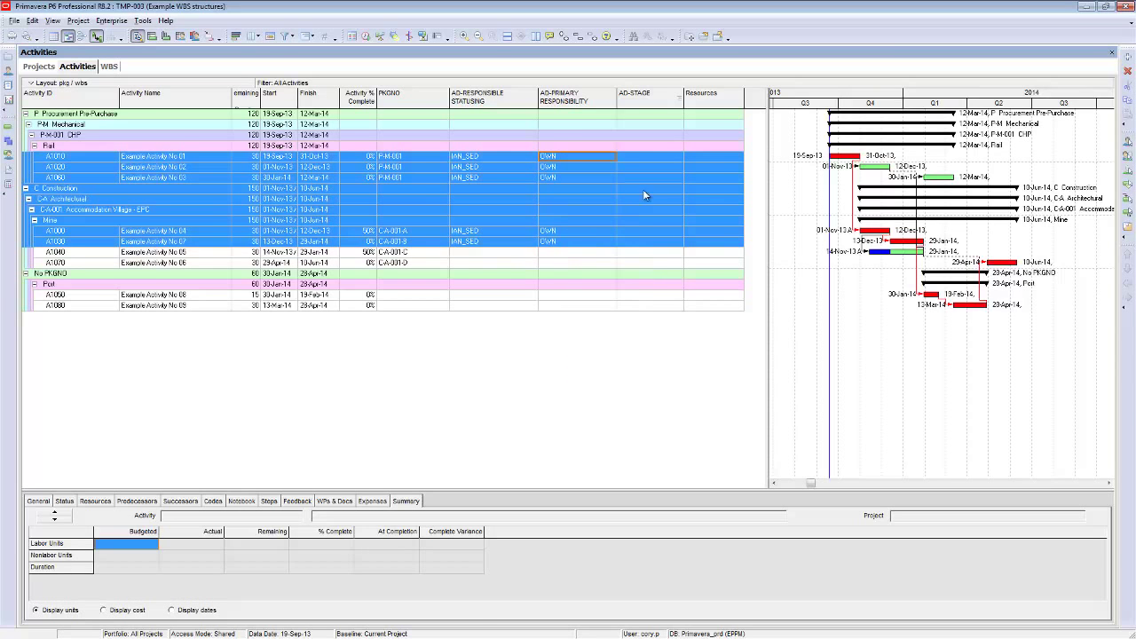
Set the AD-STAGE of activity A1010 to APPR (Approvals)
left_click(633, 166)
left_click(634, 157)
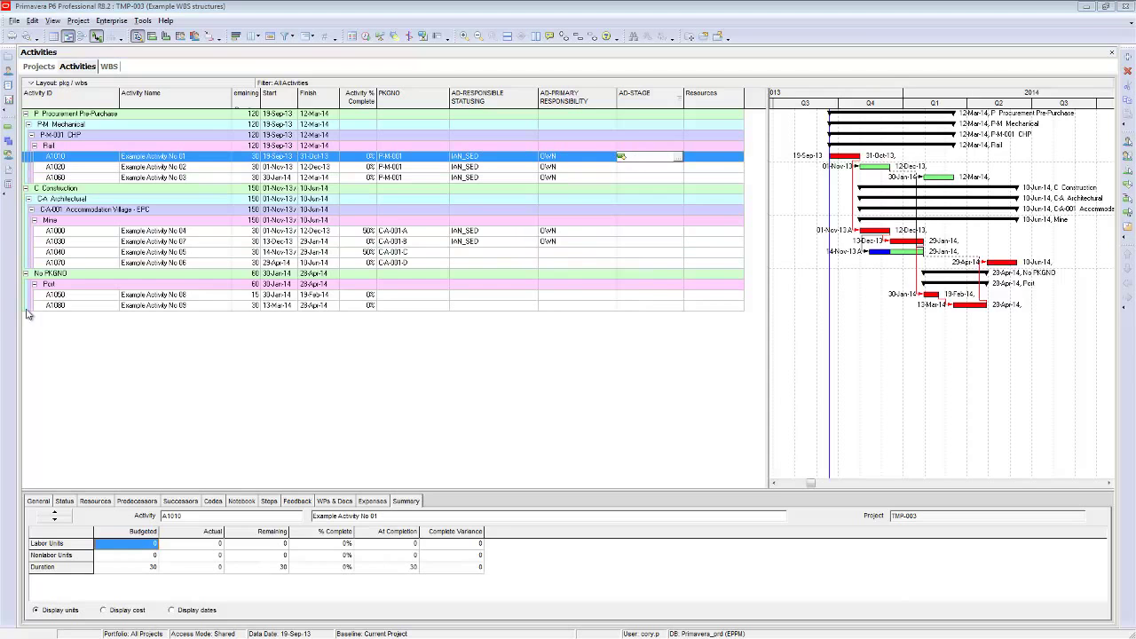
left_click(677, 156)
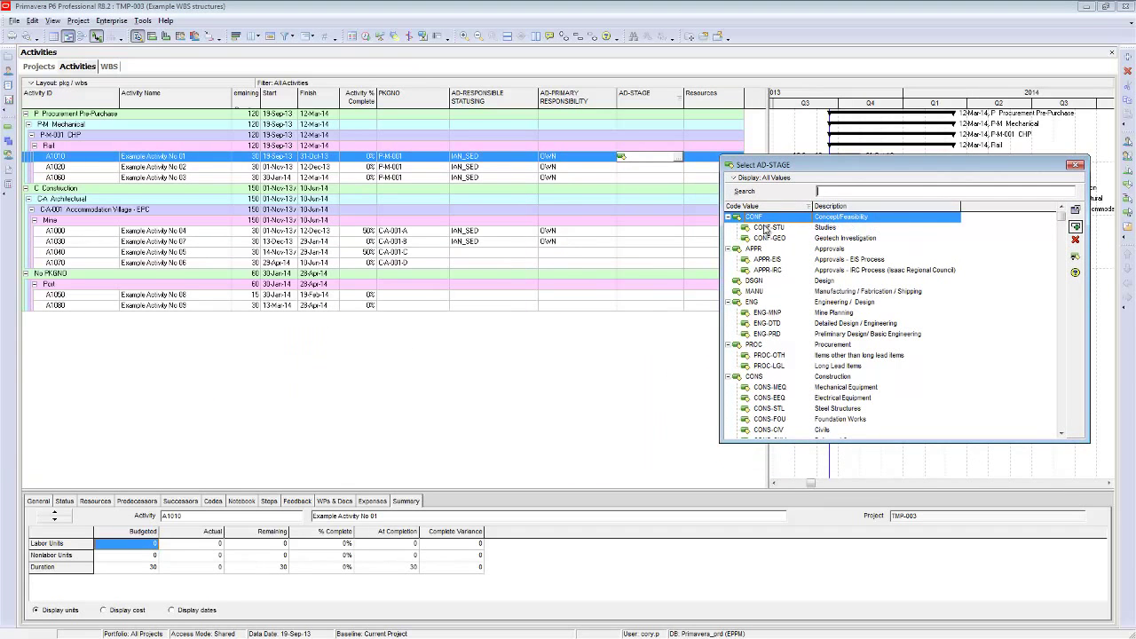
double_click(753, 252)
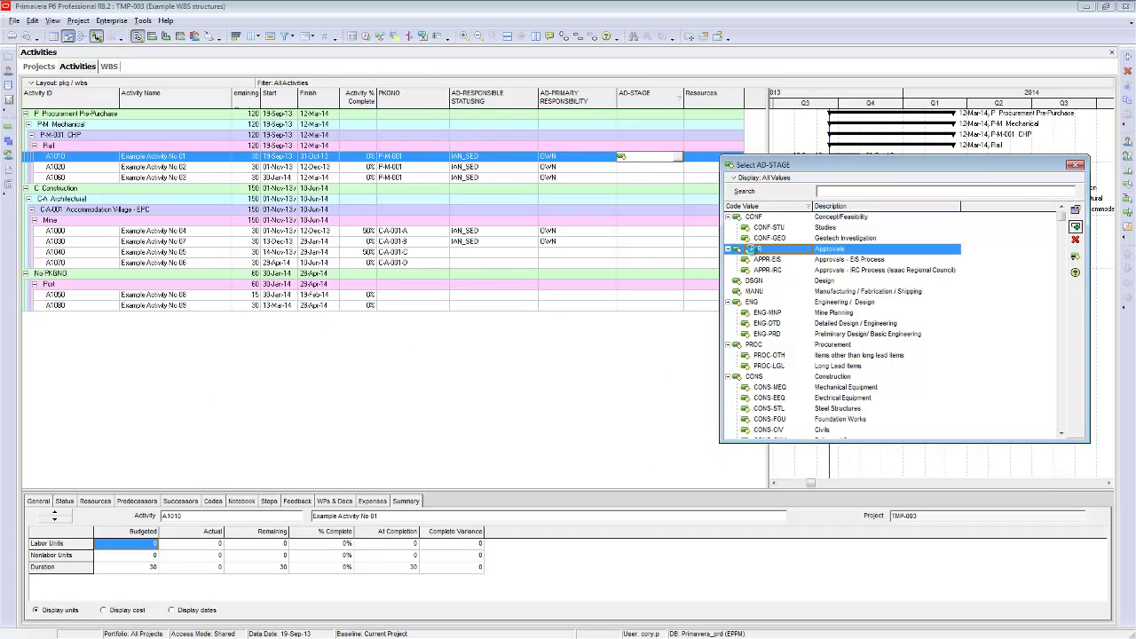
Set the AD-STAGE of activity A1020 to DSGN (Design) and of A1060 to MANU (Manufacturing / Fabrication / Shipping)
left_click(647, 169)
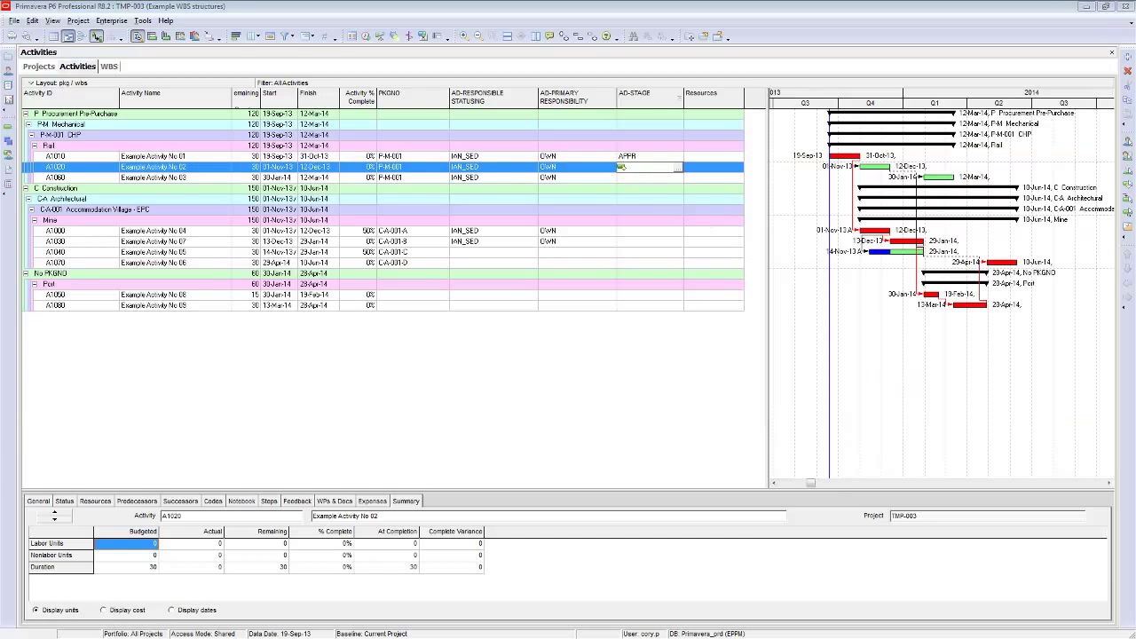
left_click(679, 167)
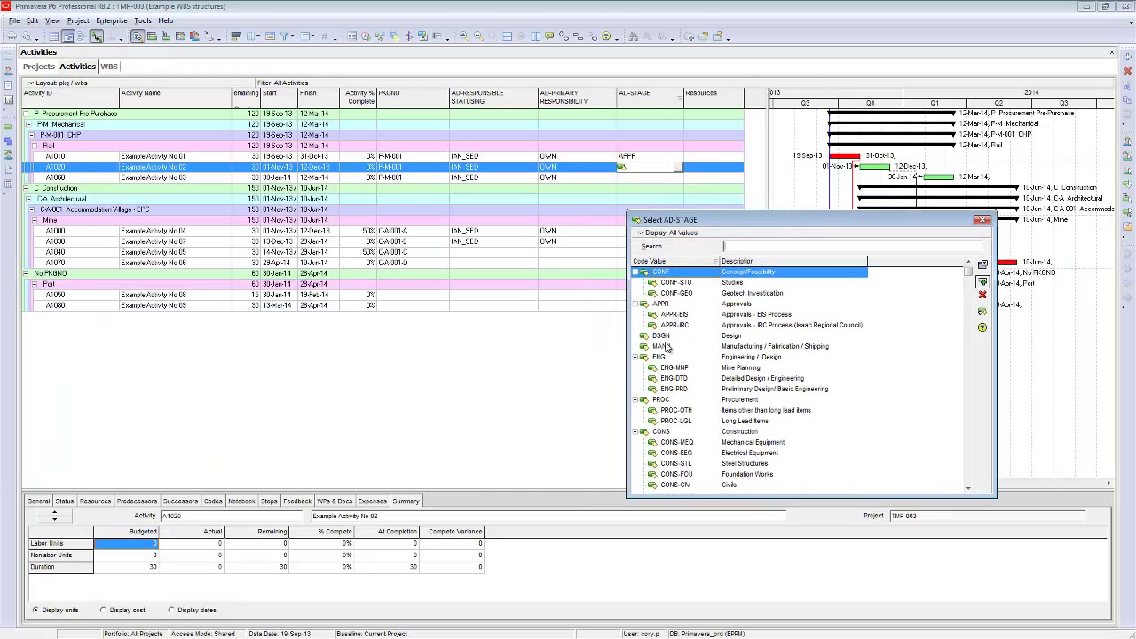
double_click(664, 343)
left_click(639, 180)
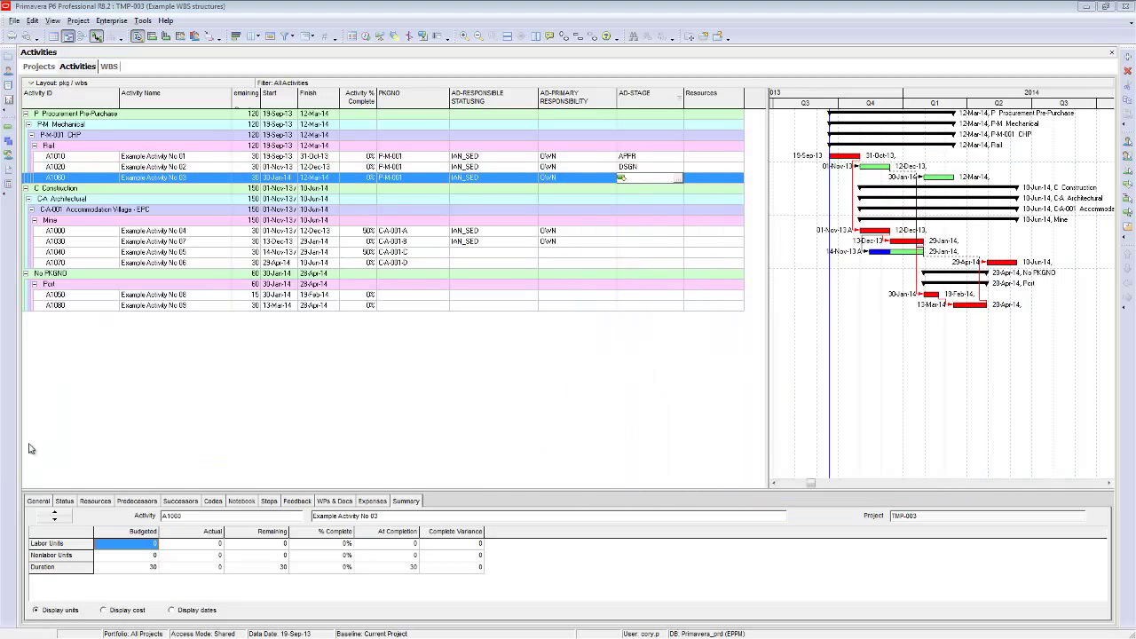
left_click(678, 178)
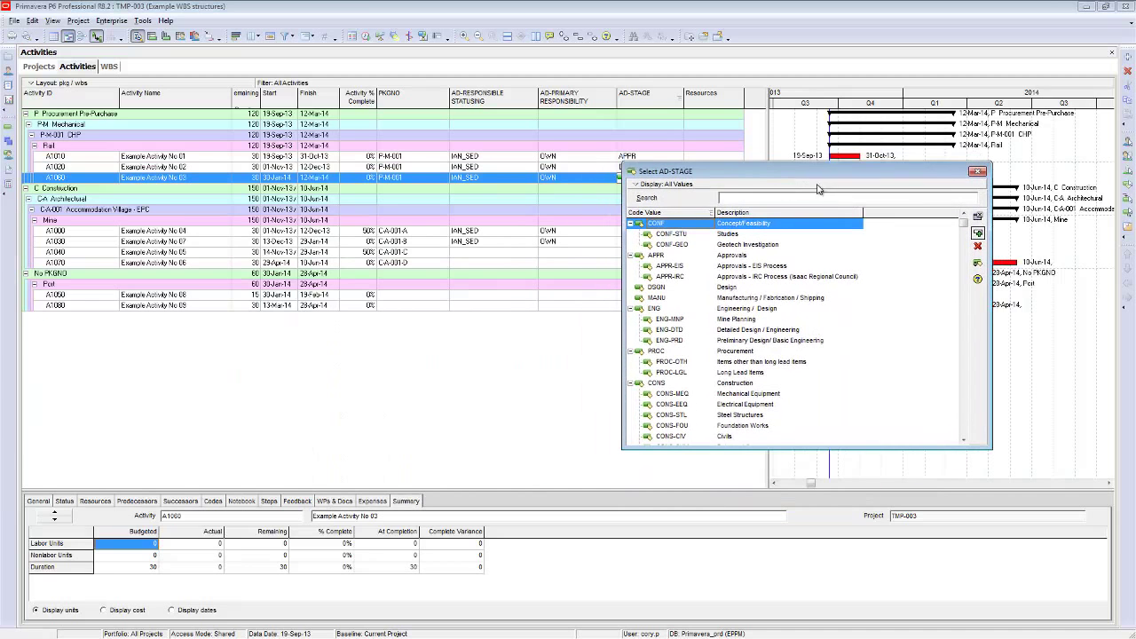
double_click(656, 299)
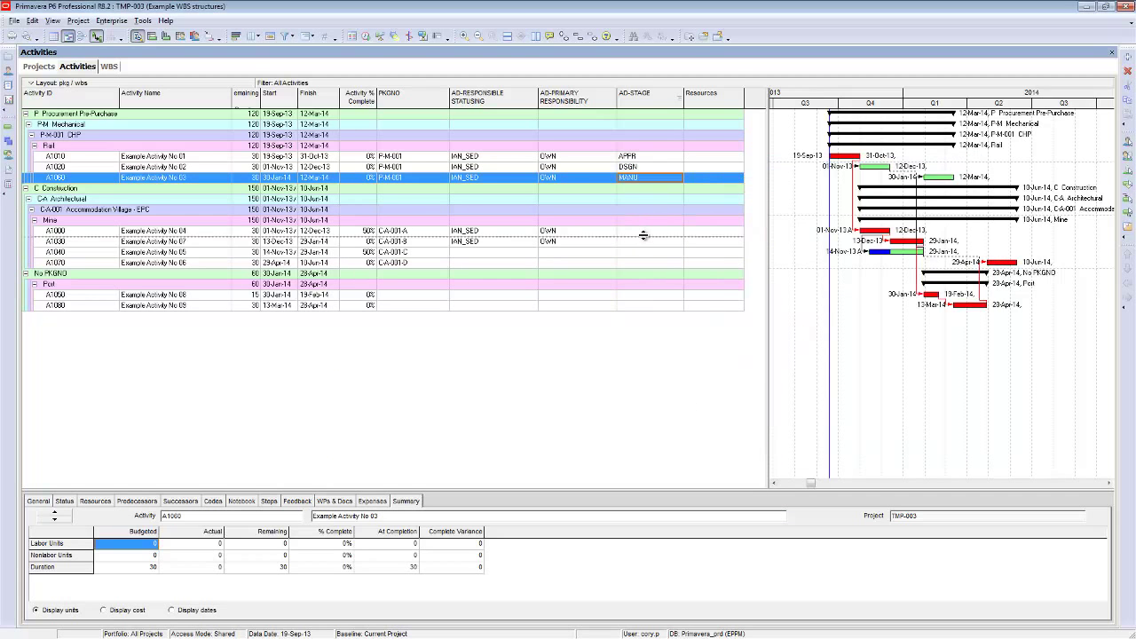
Set the AD-STAGE of activity A1000 to CONS (Construction)
left_click(640, 231)
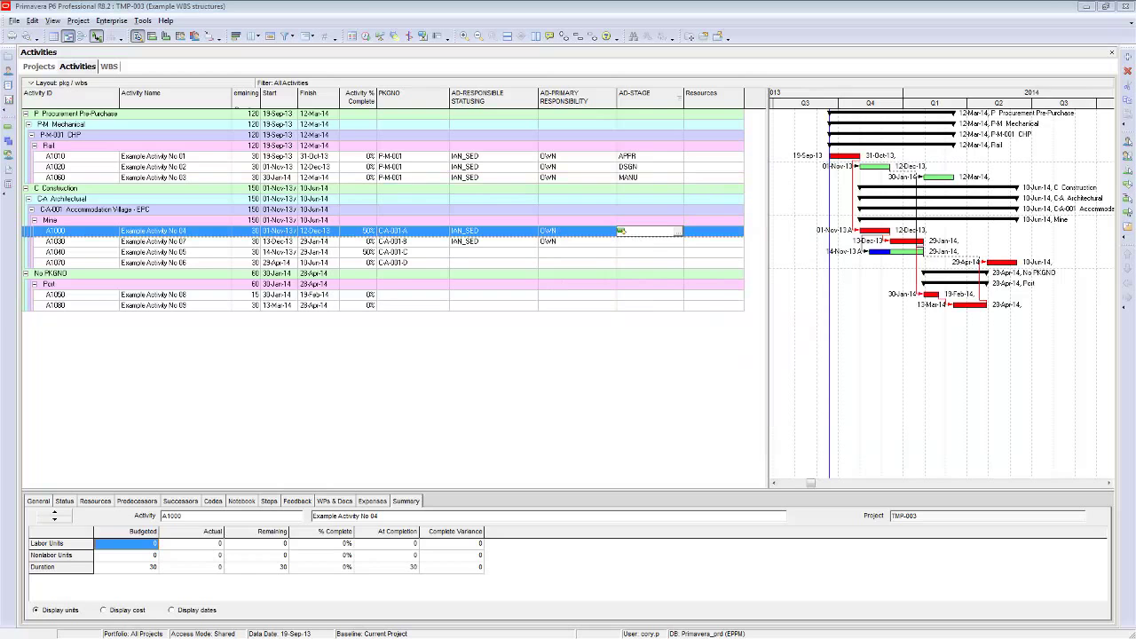
left_click(678, 231)
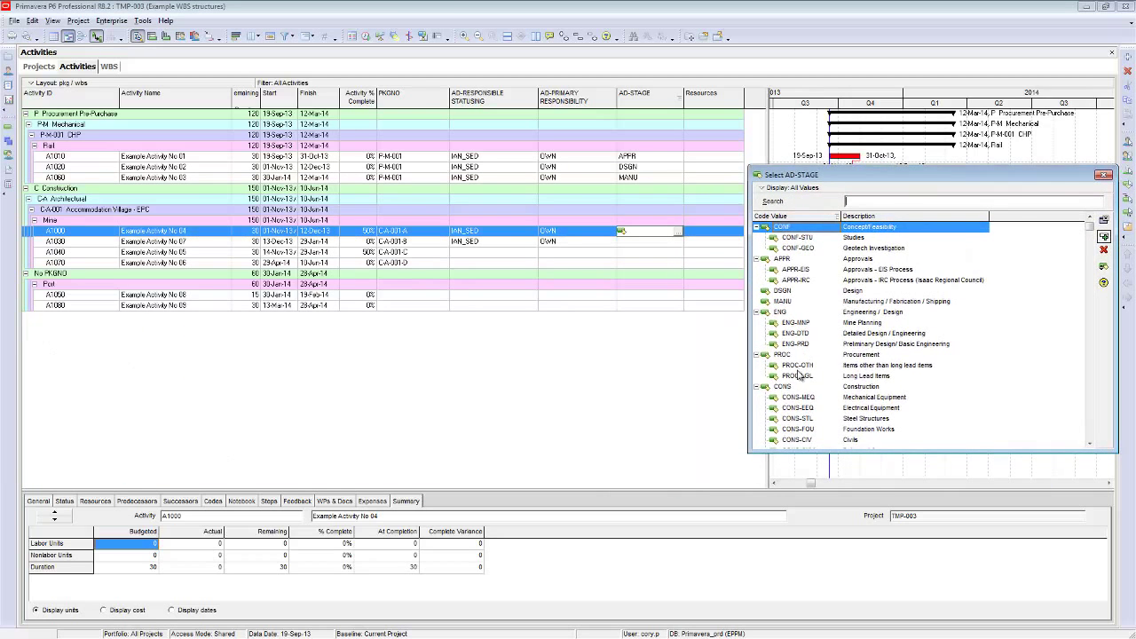
double_click(782, 388)
key("Down")
key("Down")
key("Down")
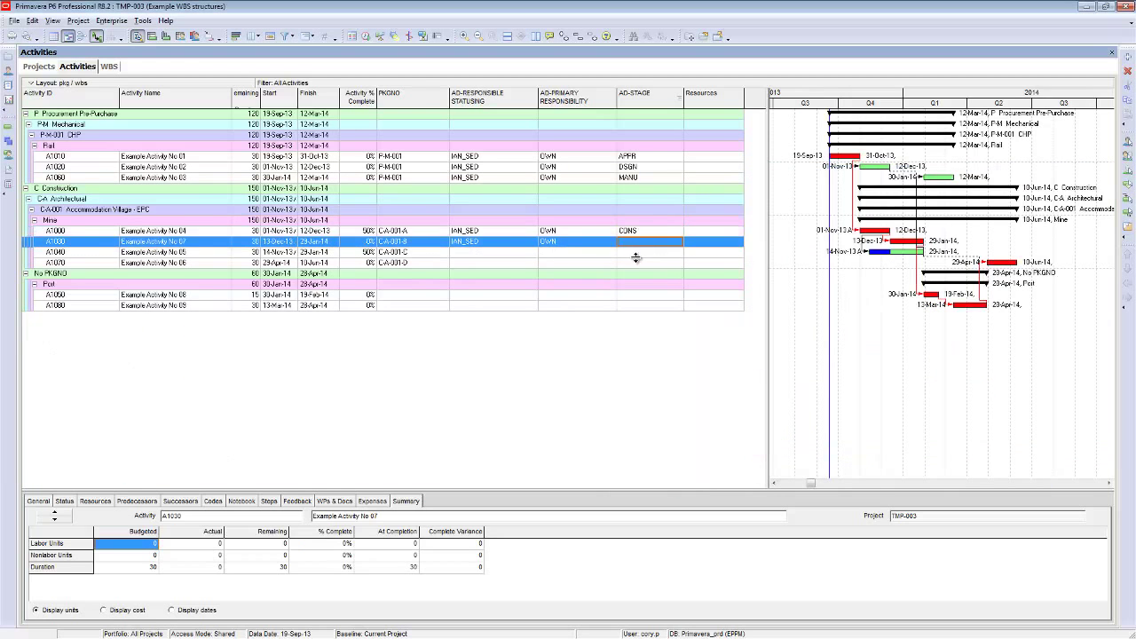
left_click(640, 307)
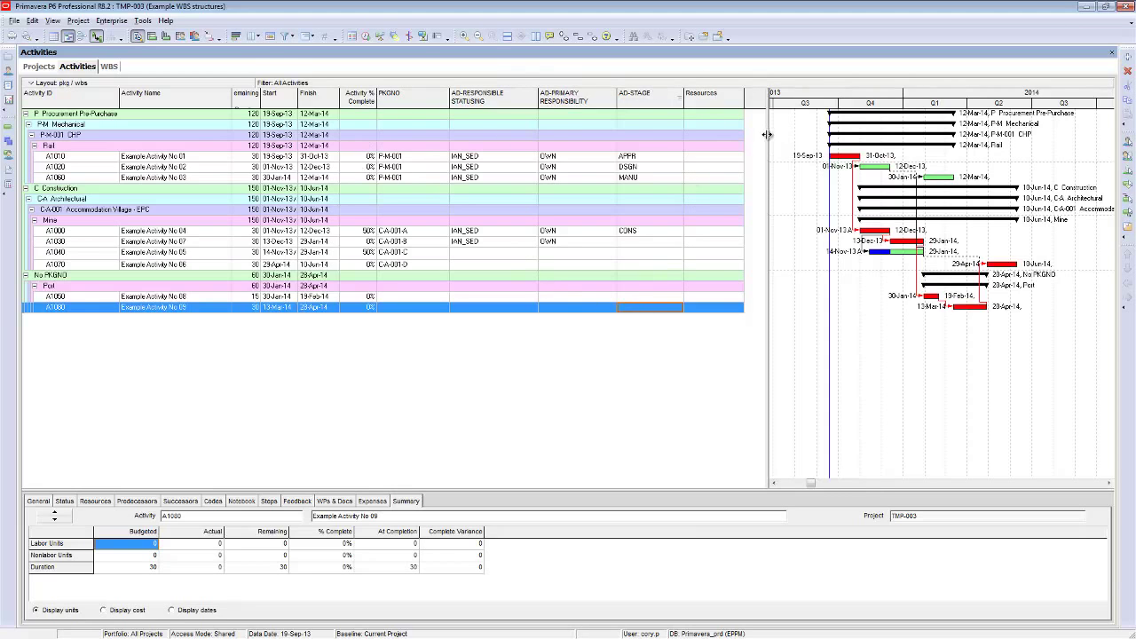
Widen the activity table across the Gantt chart area and change the PKGNO of activity A1030 to P-M-001 (CHP)
left_click_drag(766, 134, 1012, 139)
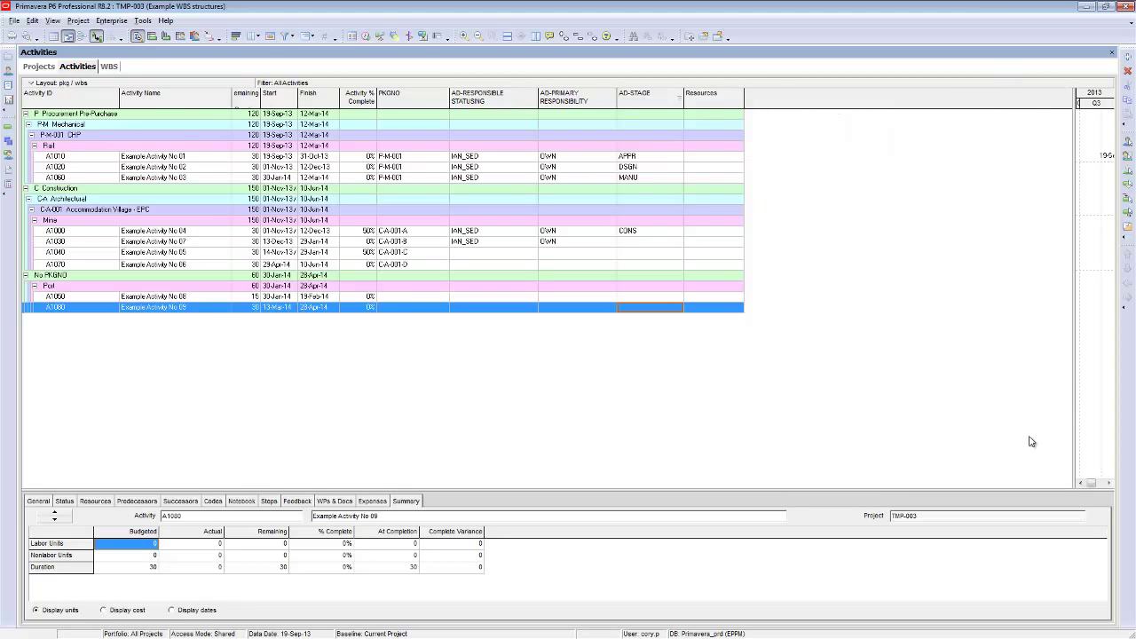
left_click(484, 265)
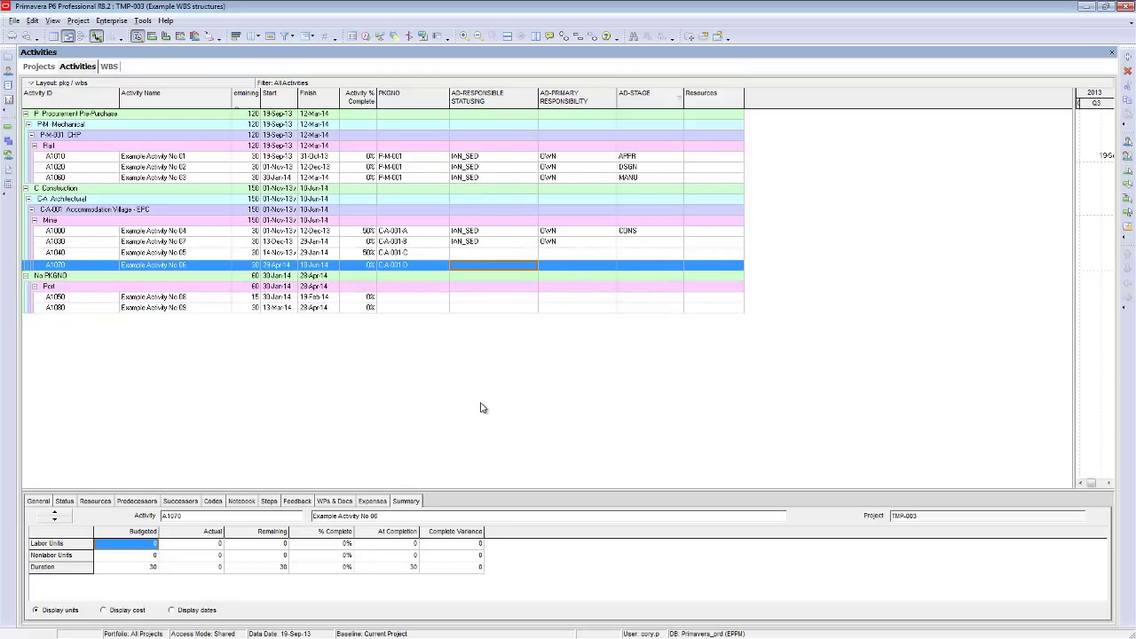
left_click(419, 244)
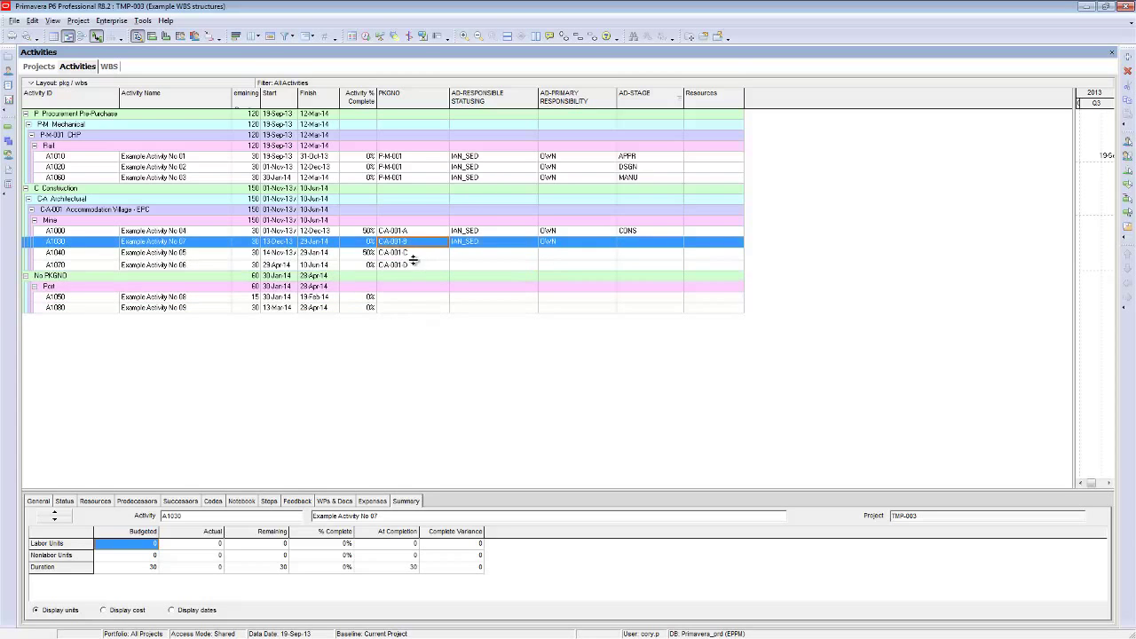
left_click(410, 245)
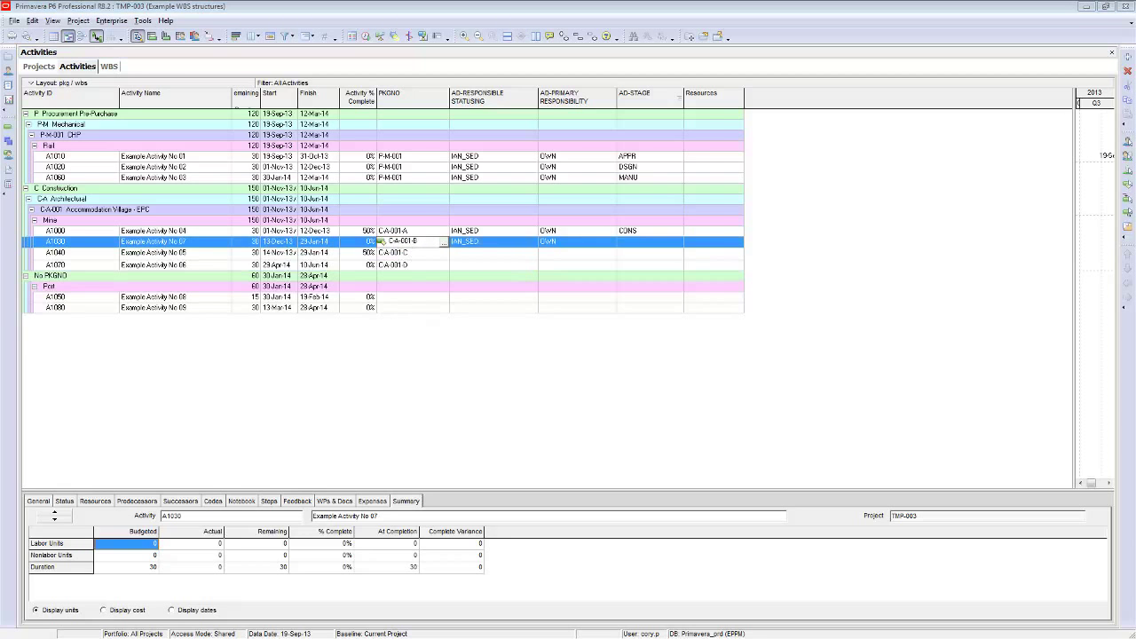
left_click(380, 241)
left_click(393, 213)
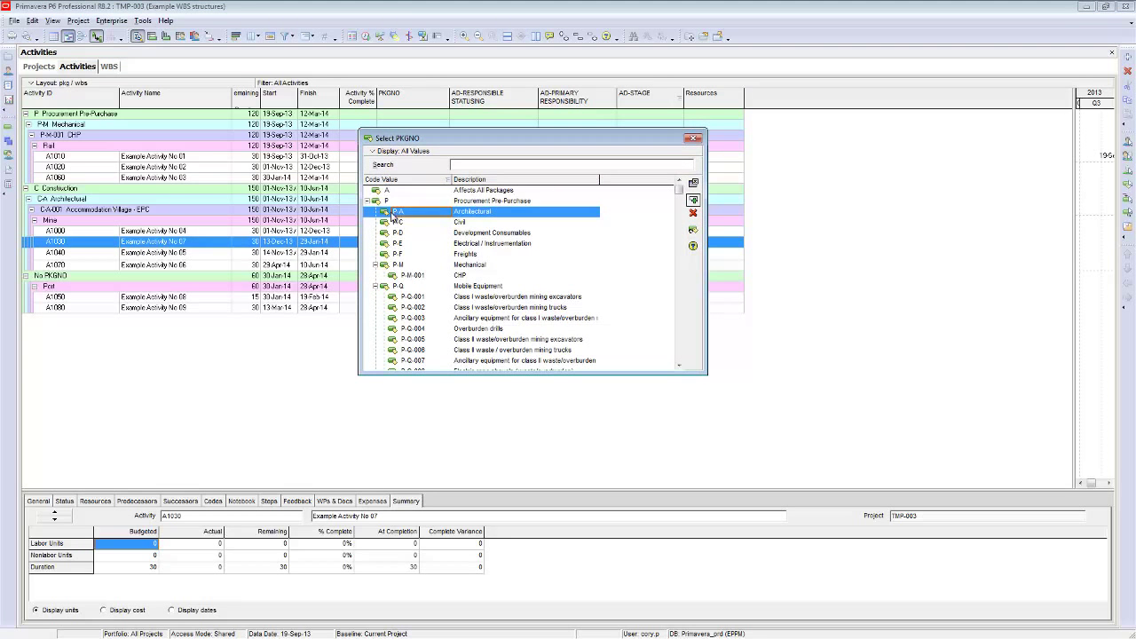
double_click(404, 275)
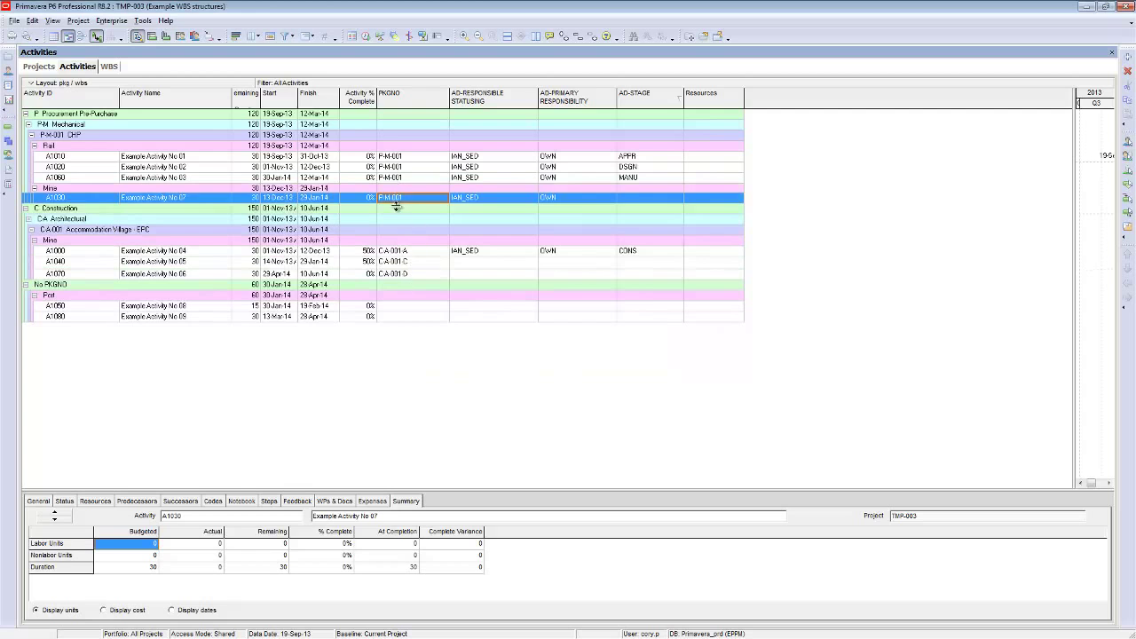
left_click(405, 181)
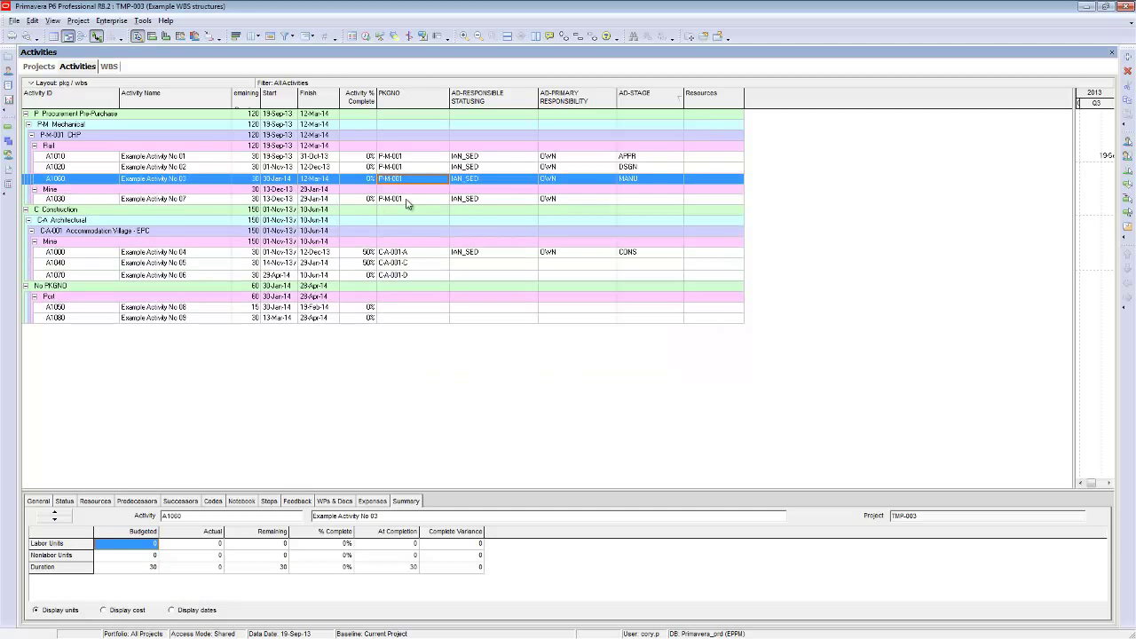